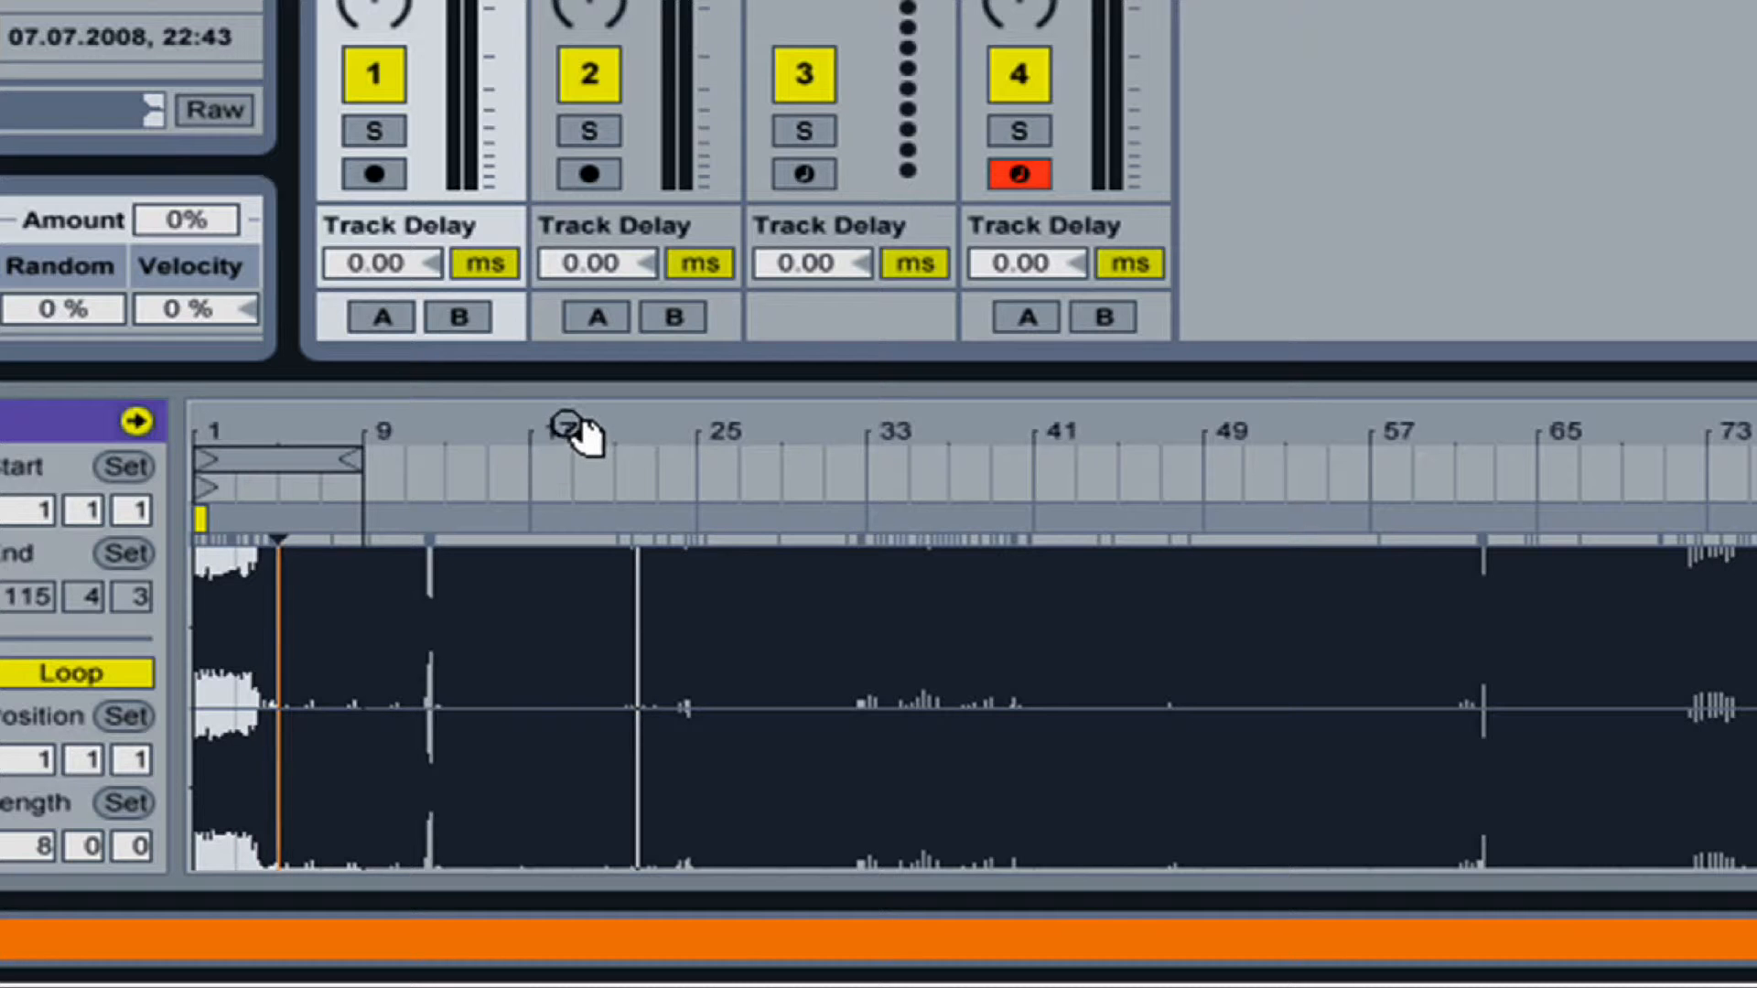
Inspect the clip's waveform overall and in close detail around bar 46, bar 5 and the first beat
drag(567, 431, 638, 428)
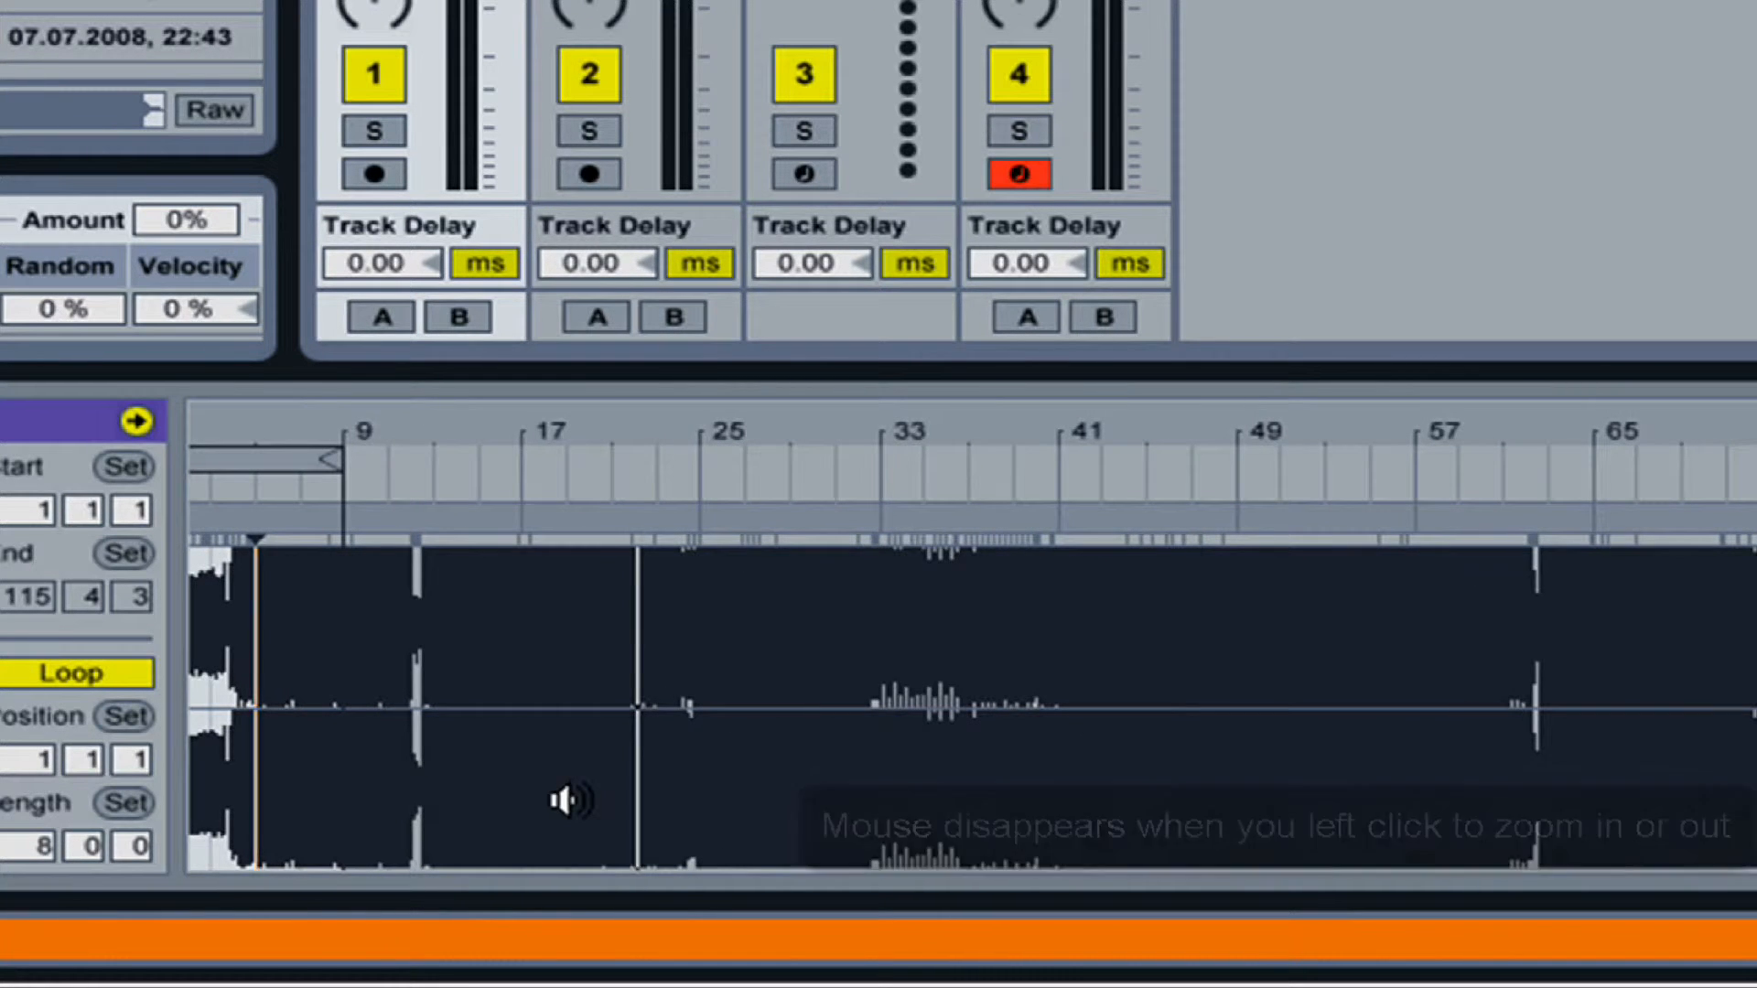
drag(485, 425, 510, 423)
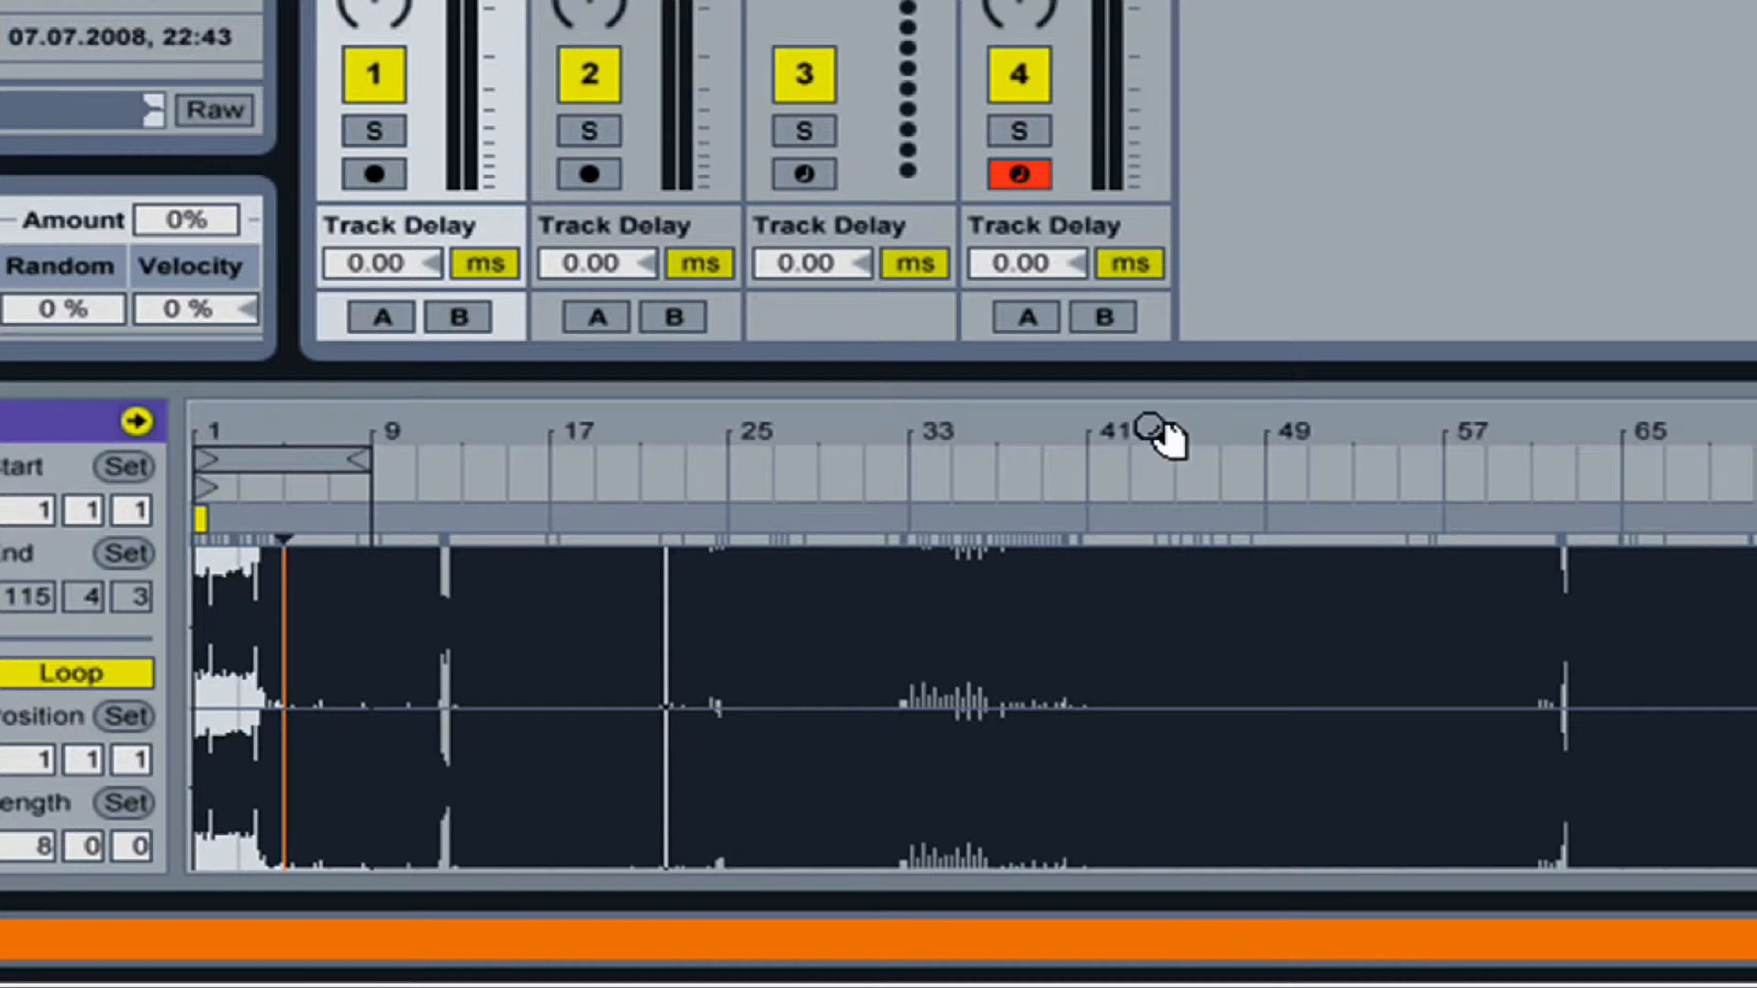
drag(1215, 425, 1216, 567)
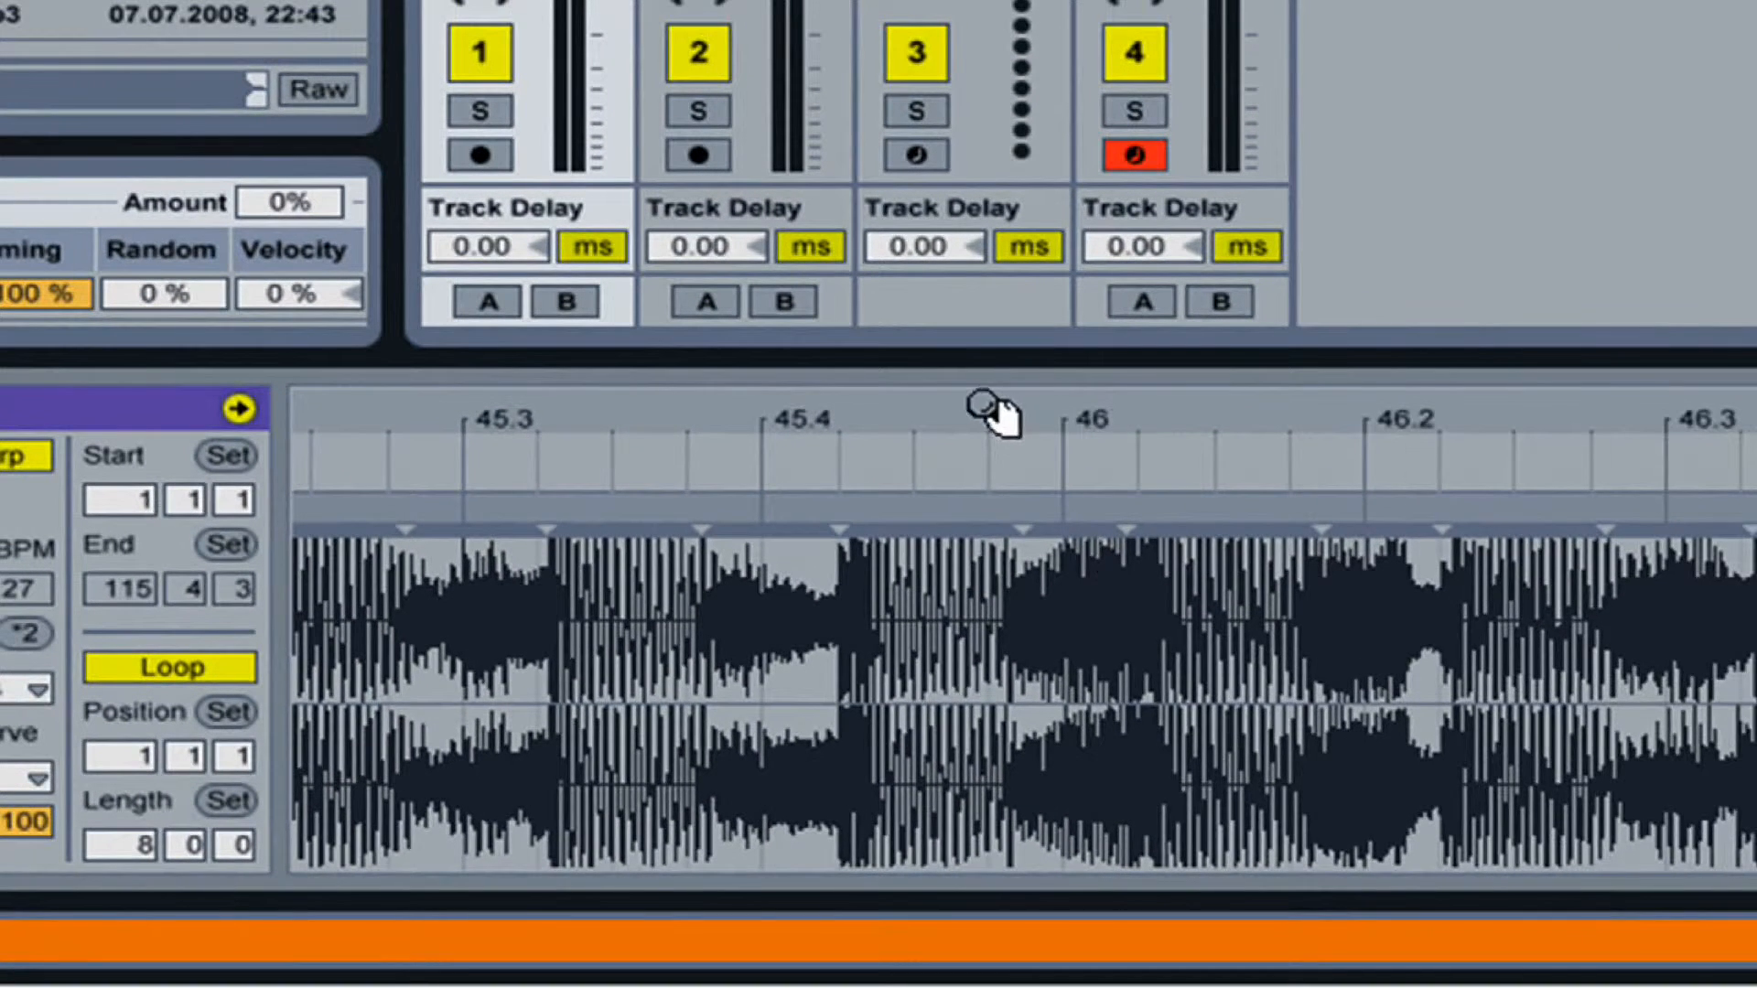
mouse_move(993, 412)
mouse_down()
mouse_move(993, 323)
mouse_move(1321, 321)
mouse_move(1328, 307)
mouse_move(1326, 408)
mouse_up()
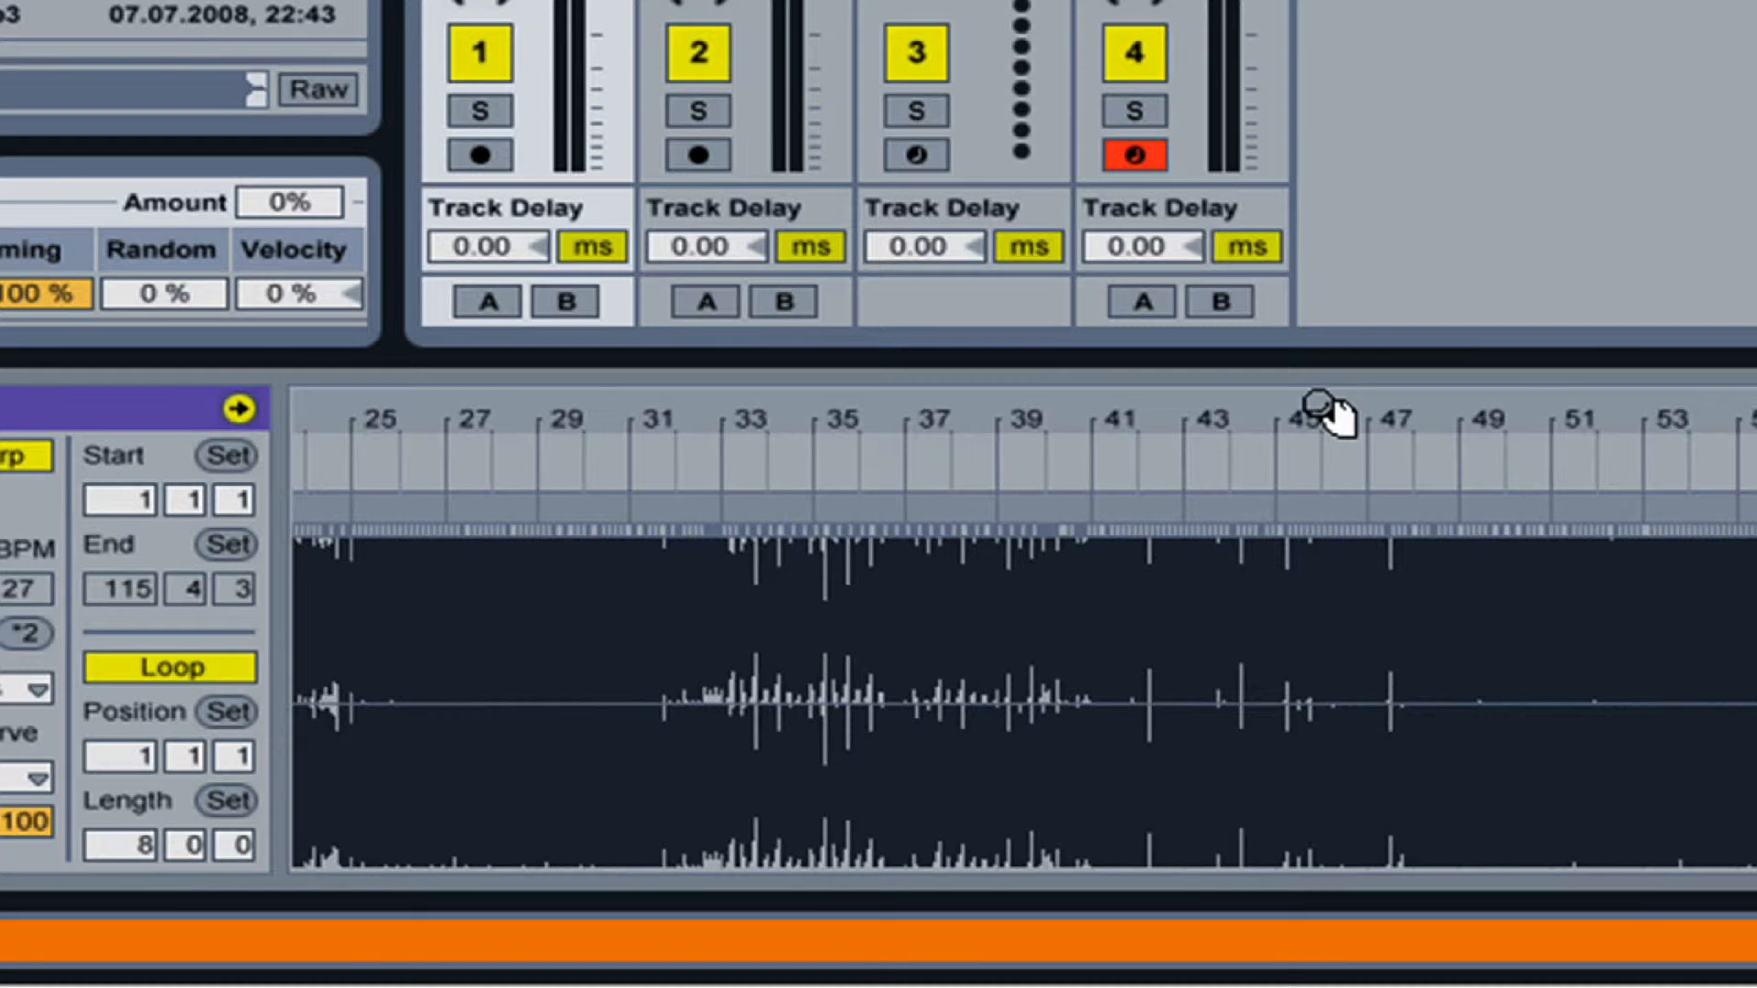
drag(340, 419, 354, 549)
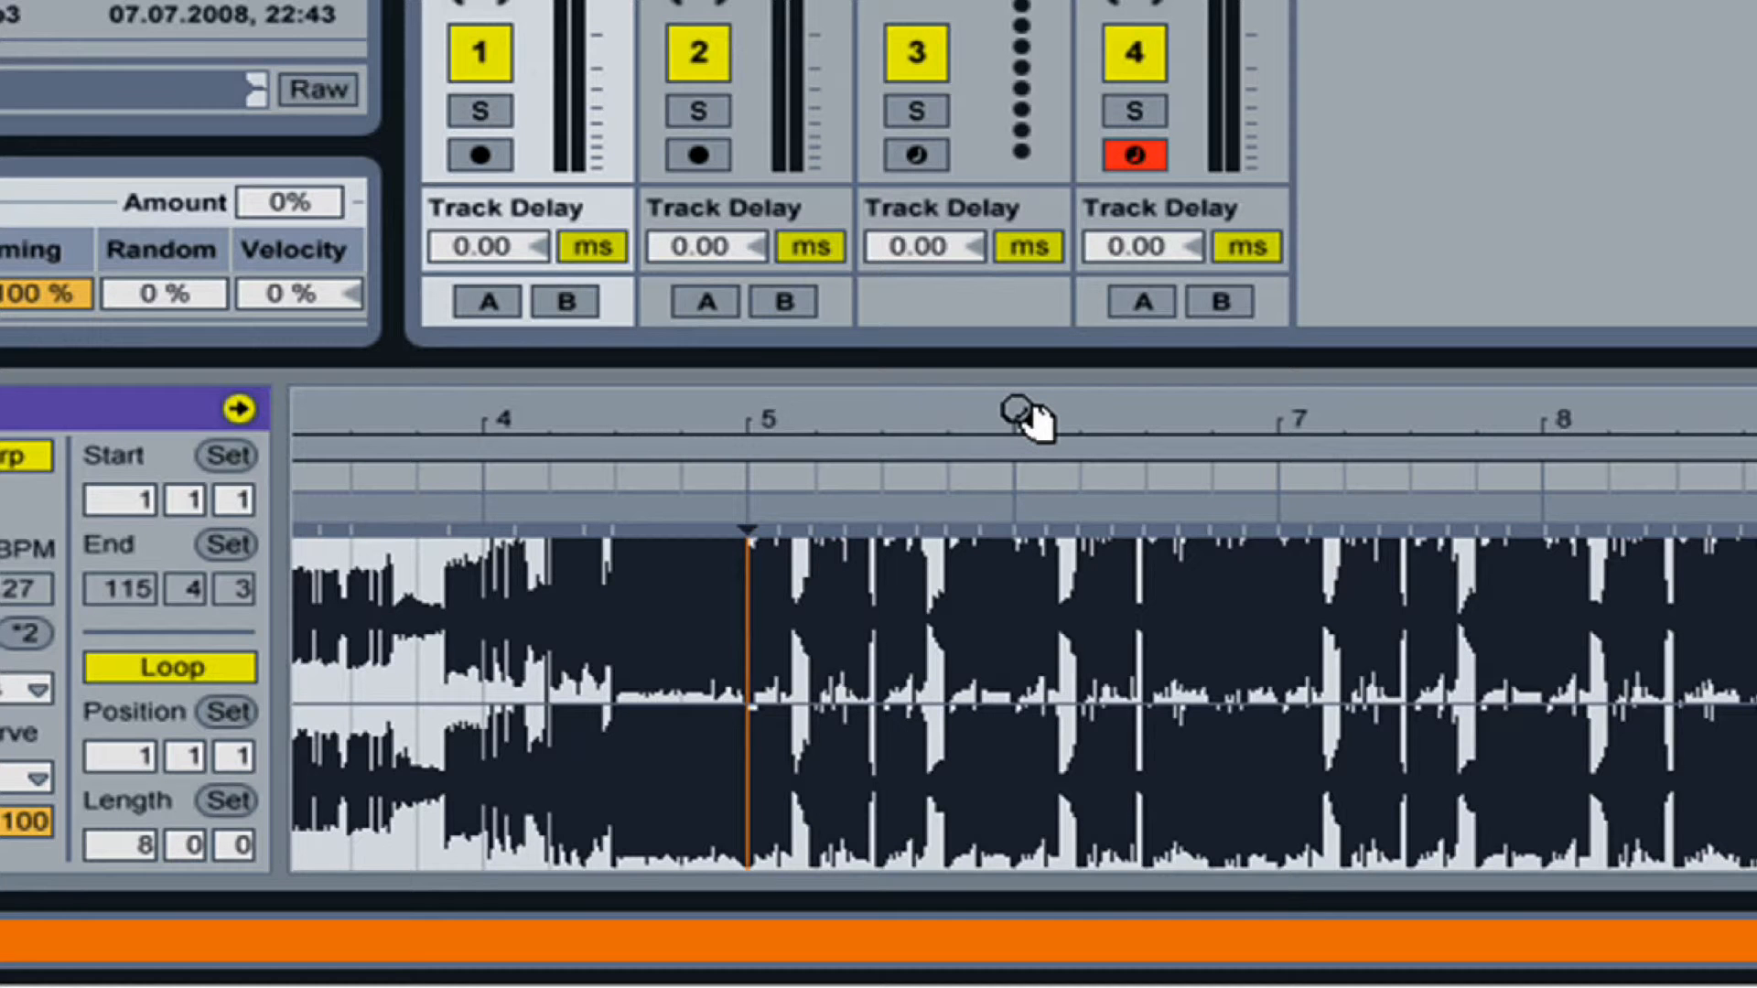
drag(591, 424, 591, 275)
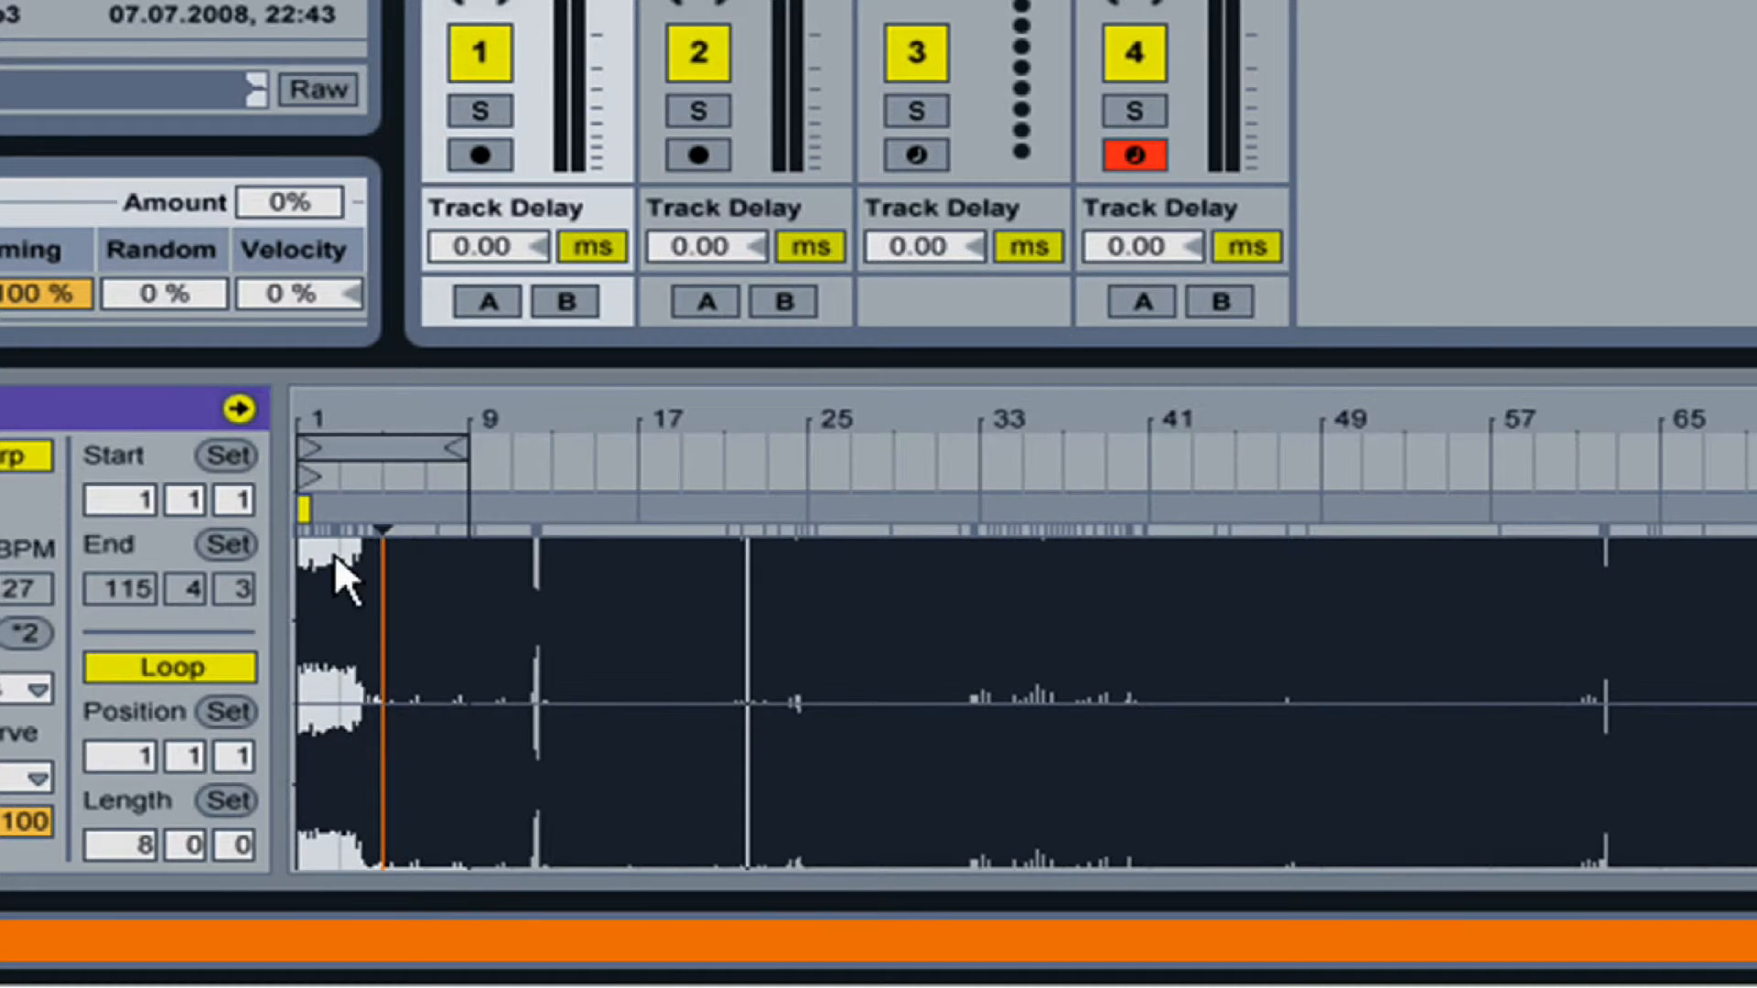
drag(321, 404, 322, 522)
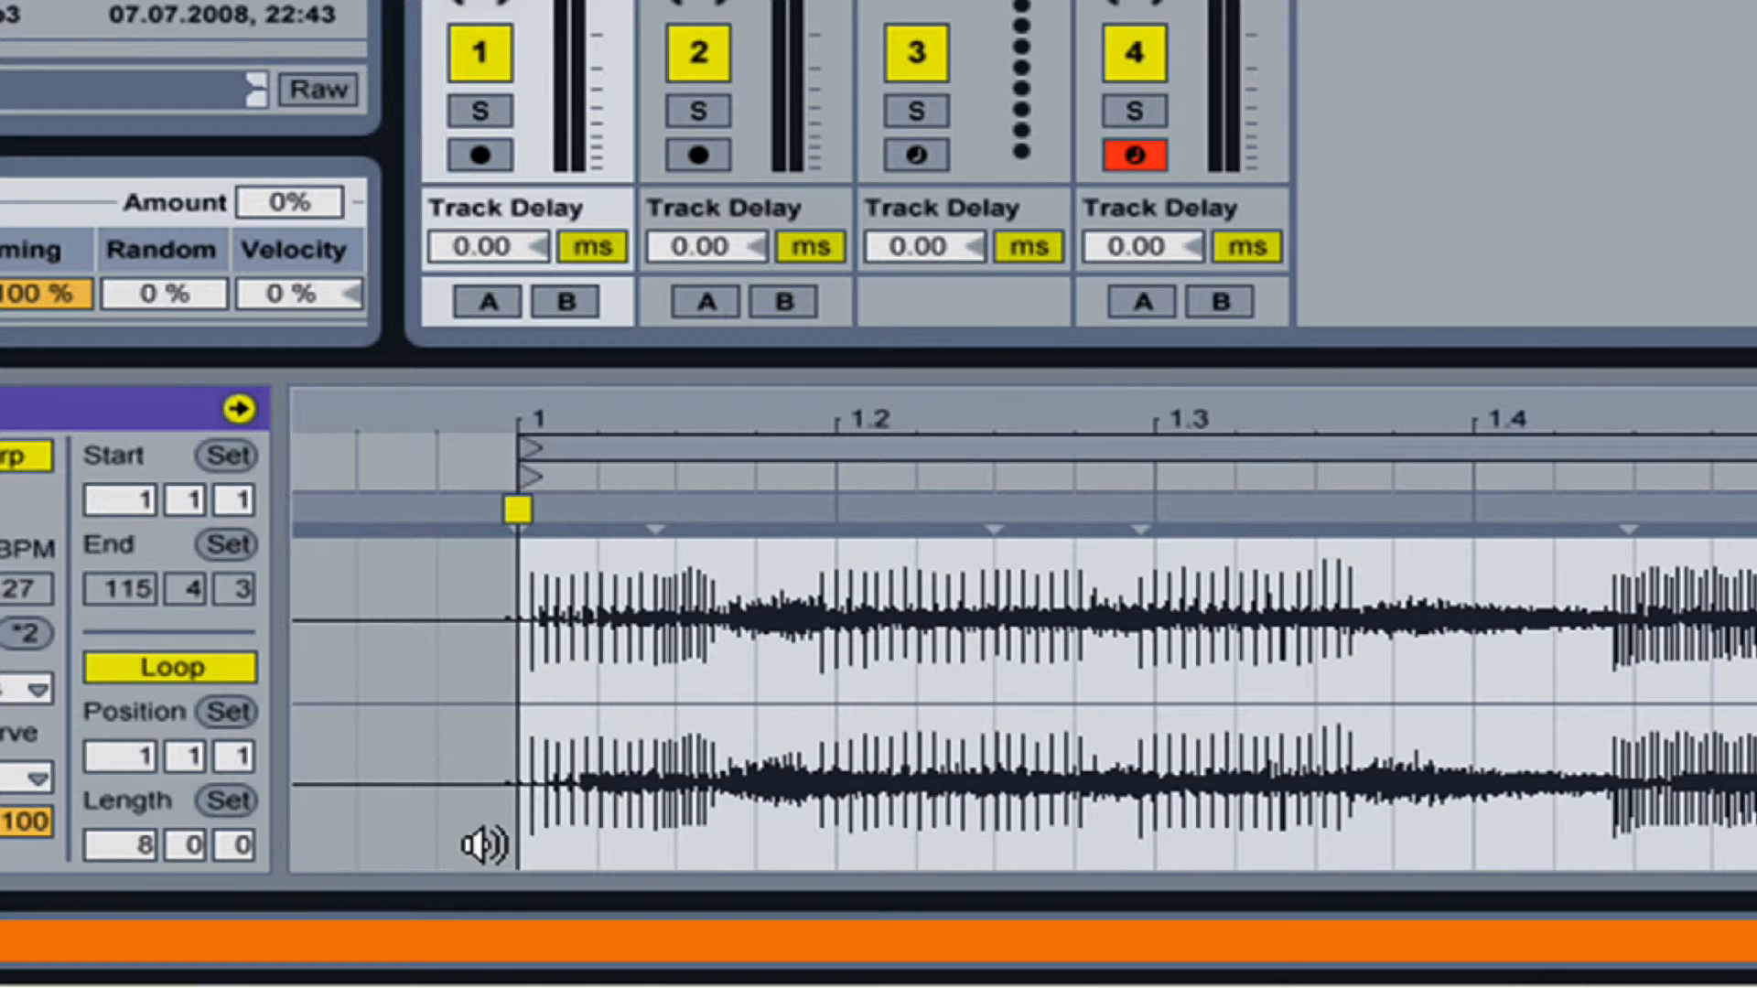
drag(1086, 424, 1087, 355)
Play the "1-11 I Love" clip, move its 8-bar loop and start marker together from bar 1 to bar 25, and stop playback
click(757, 463)
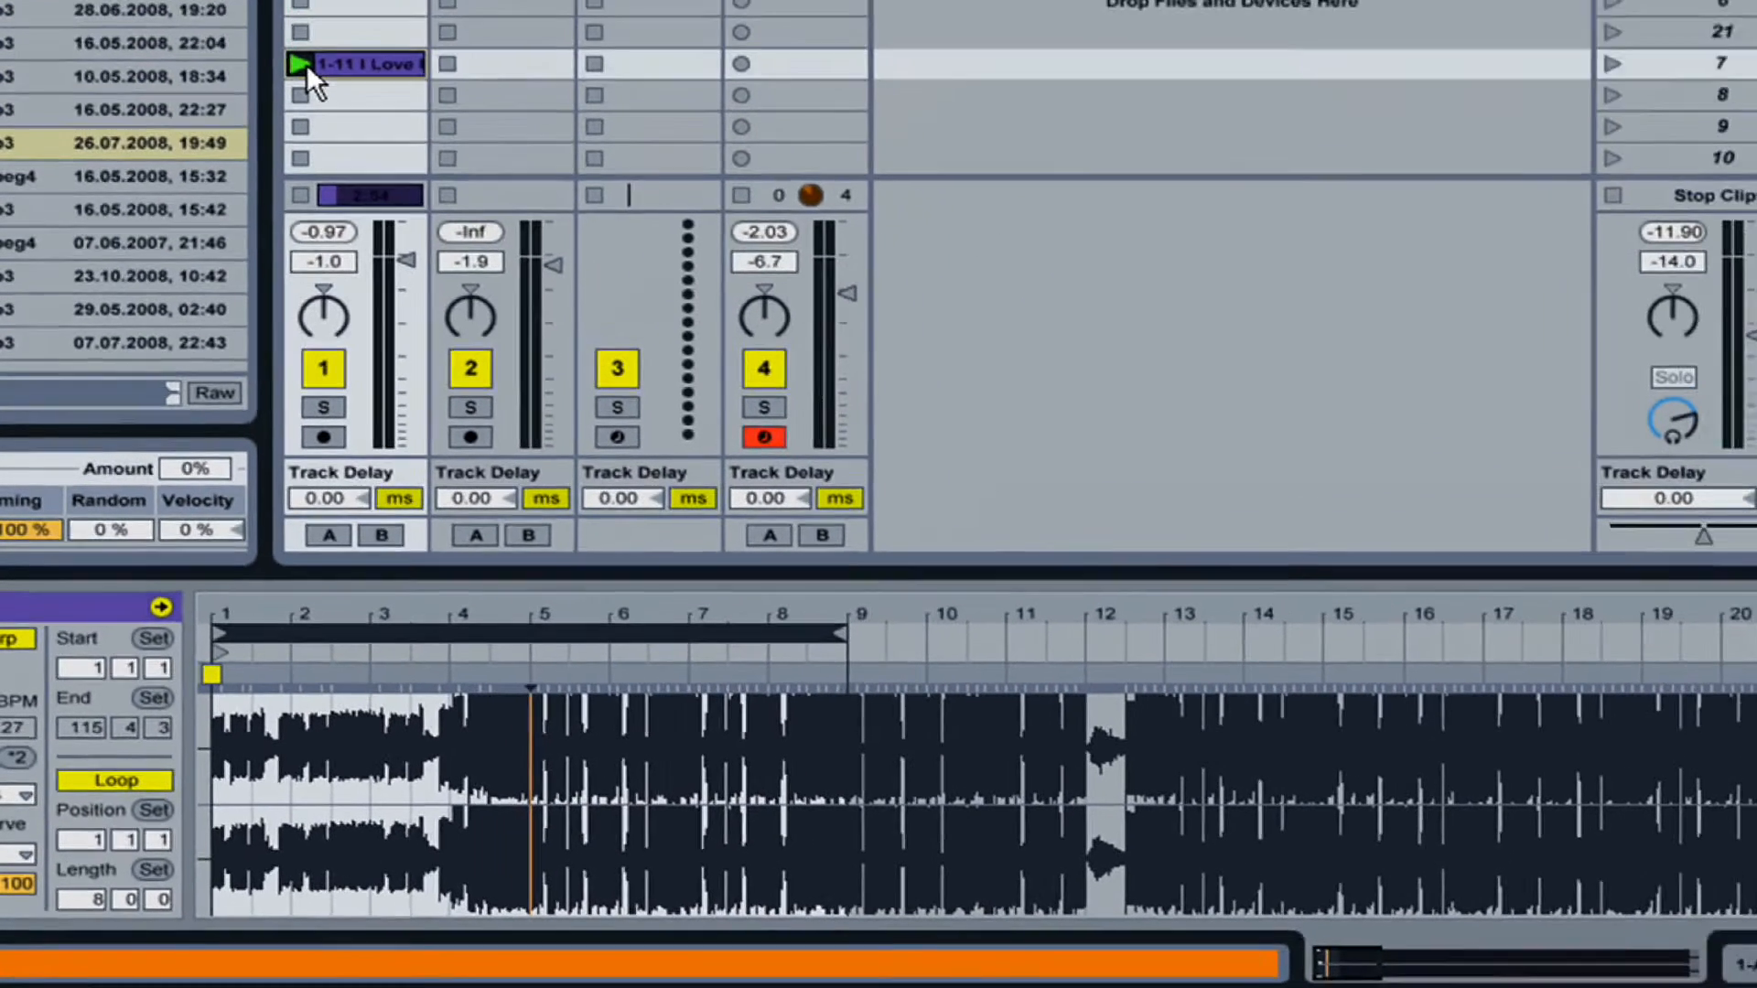
click(296, 81)
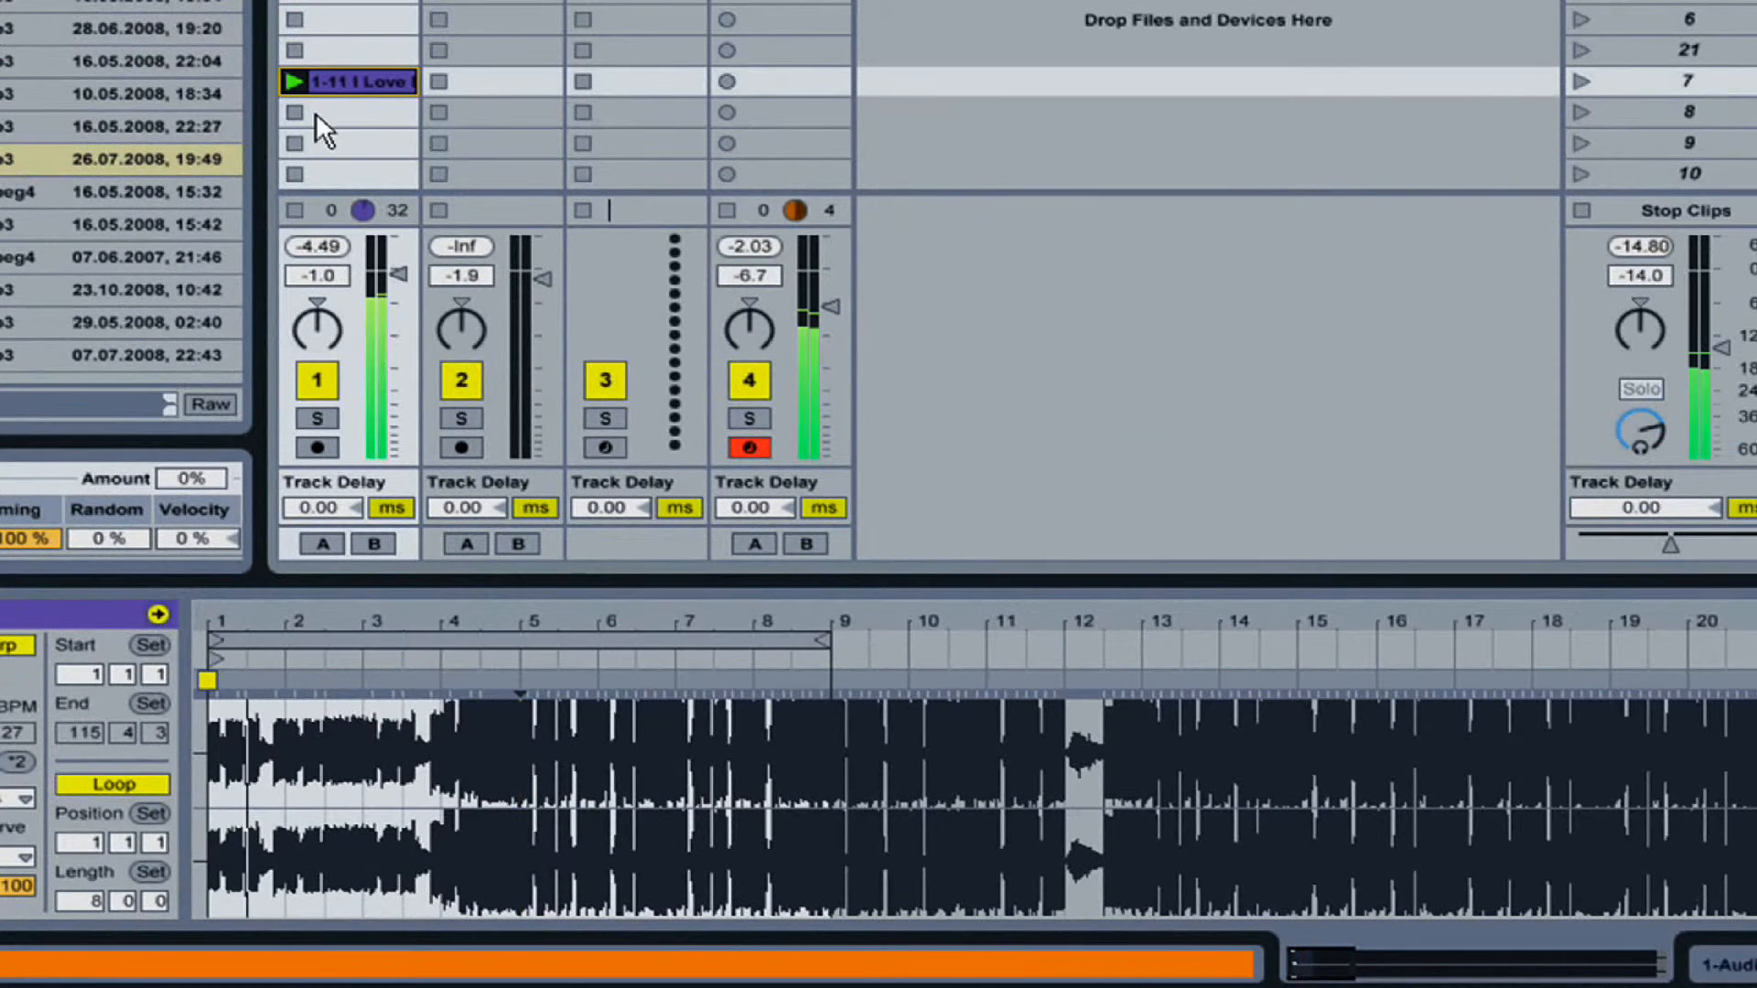
click(467, 645)
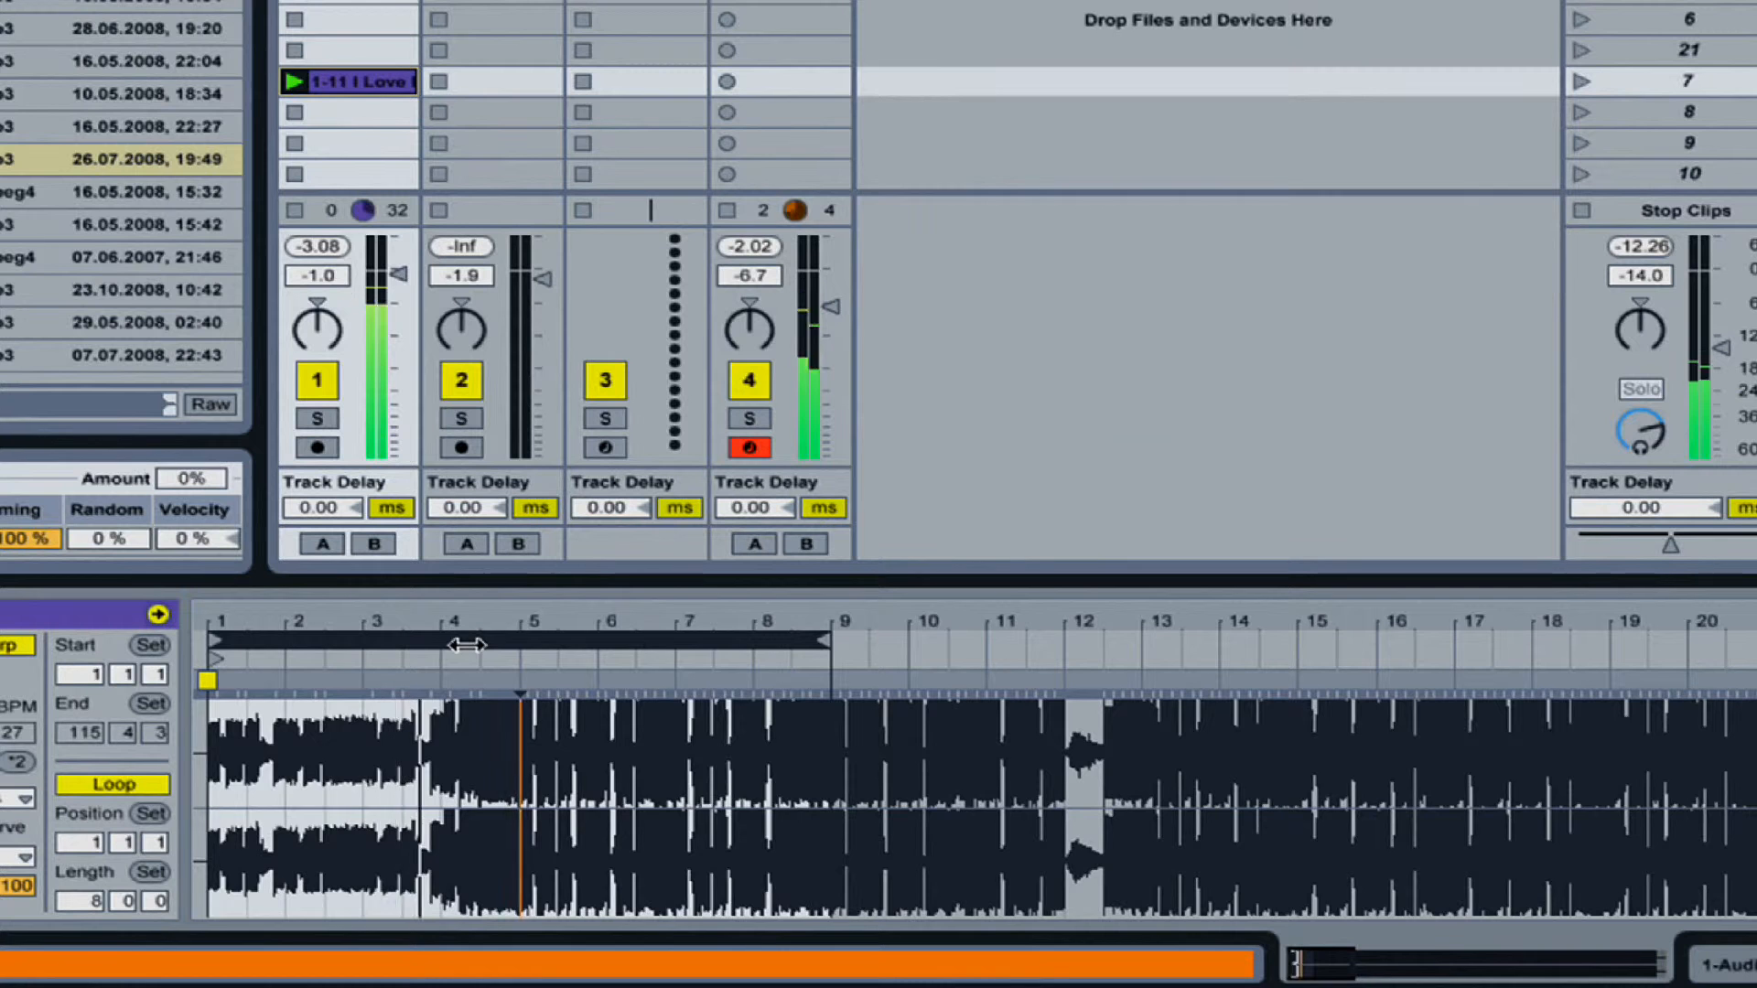
key(shift+Up)
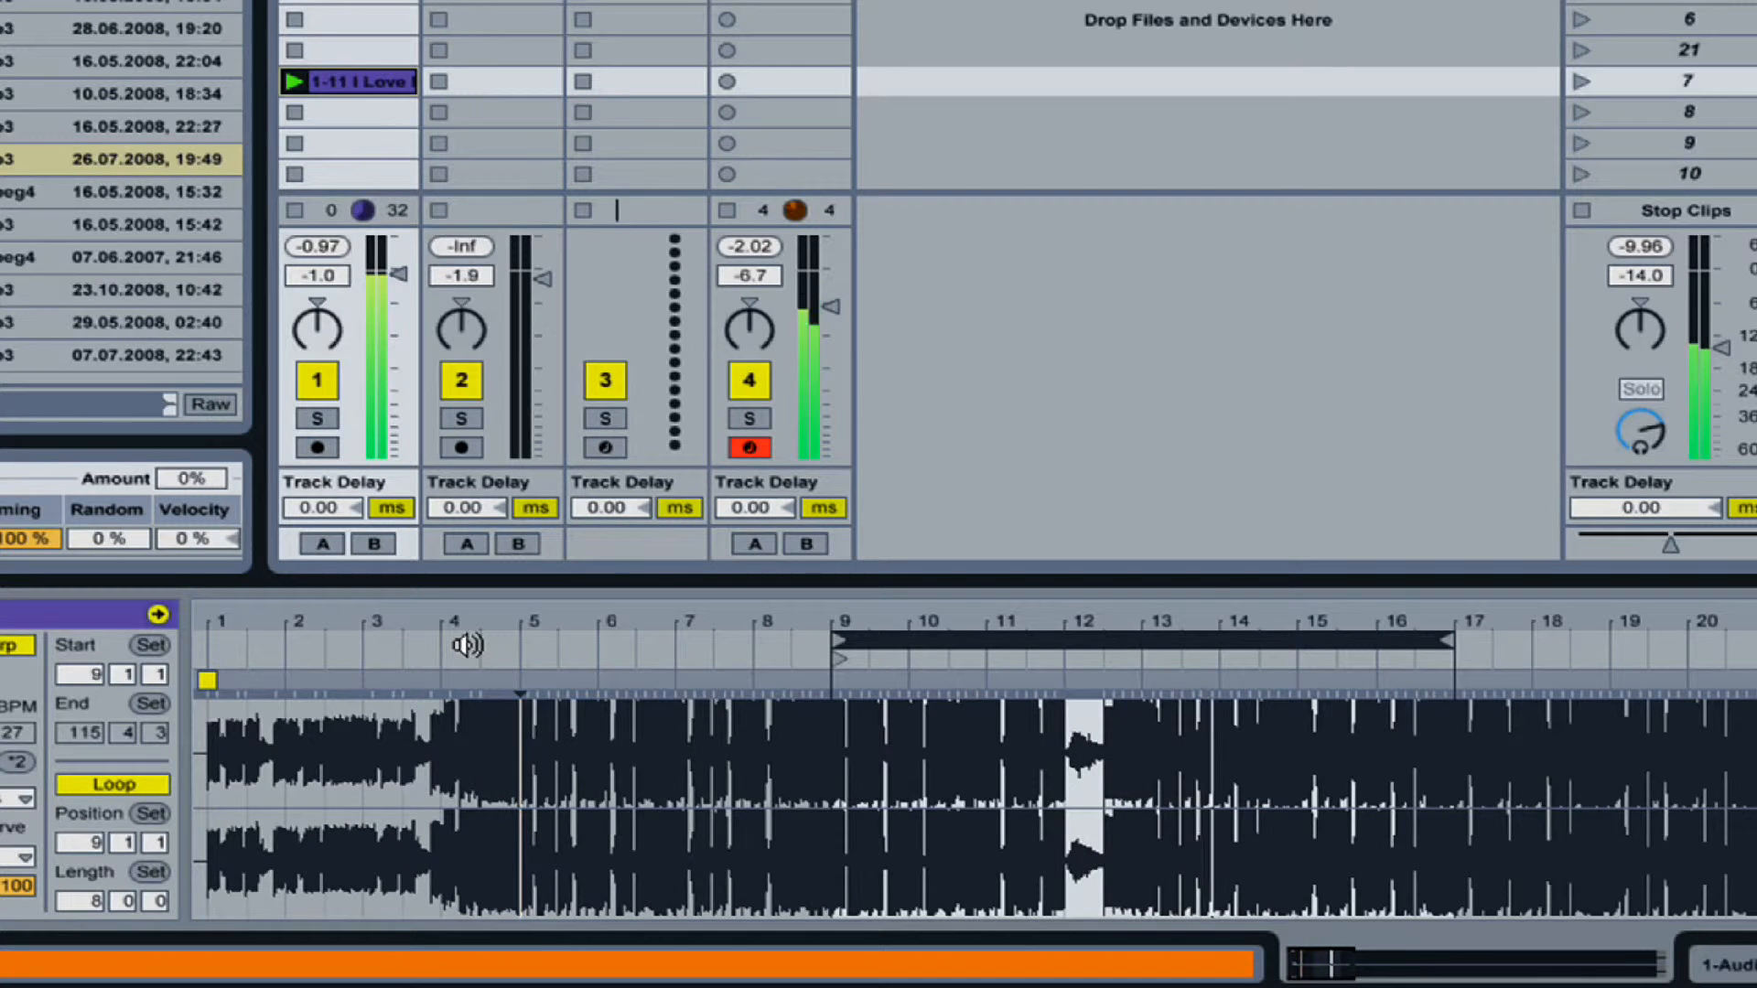
key(Up)
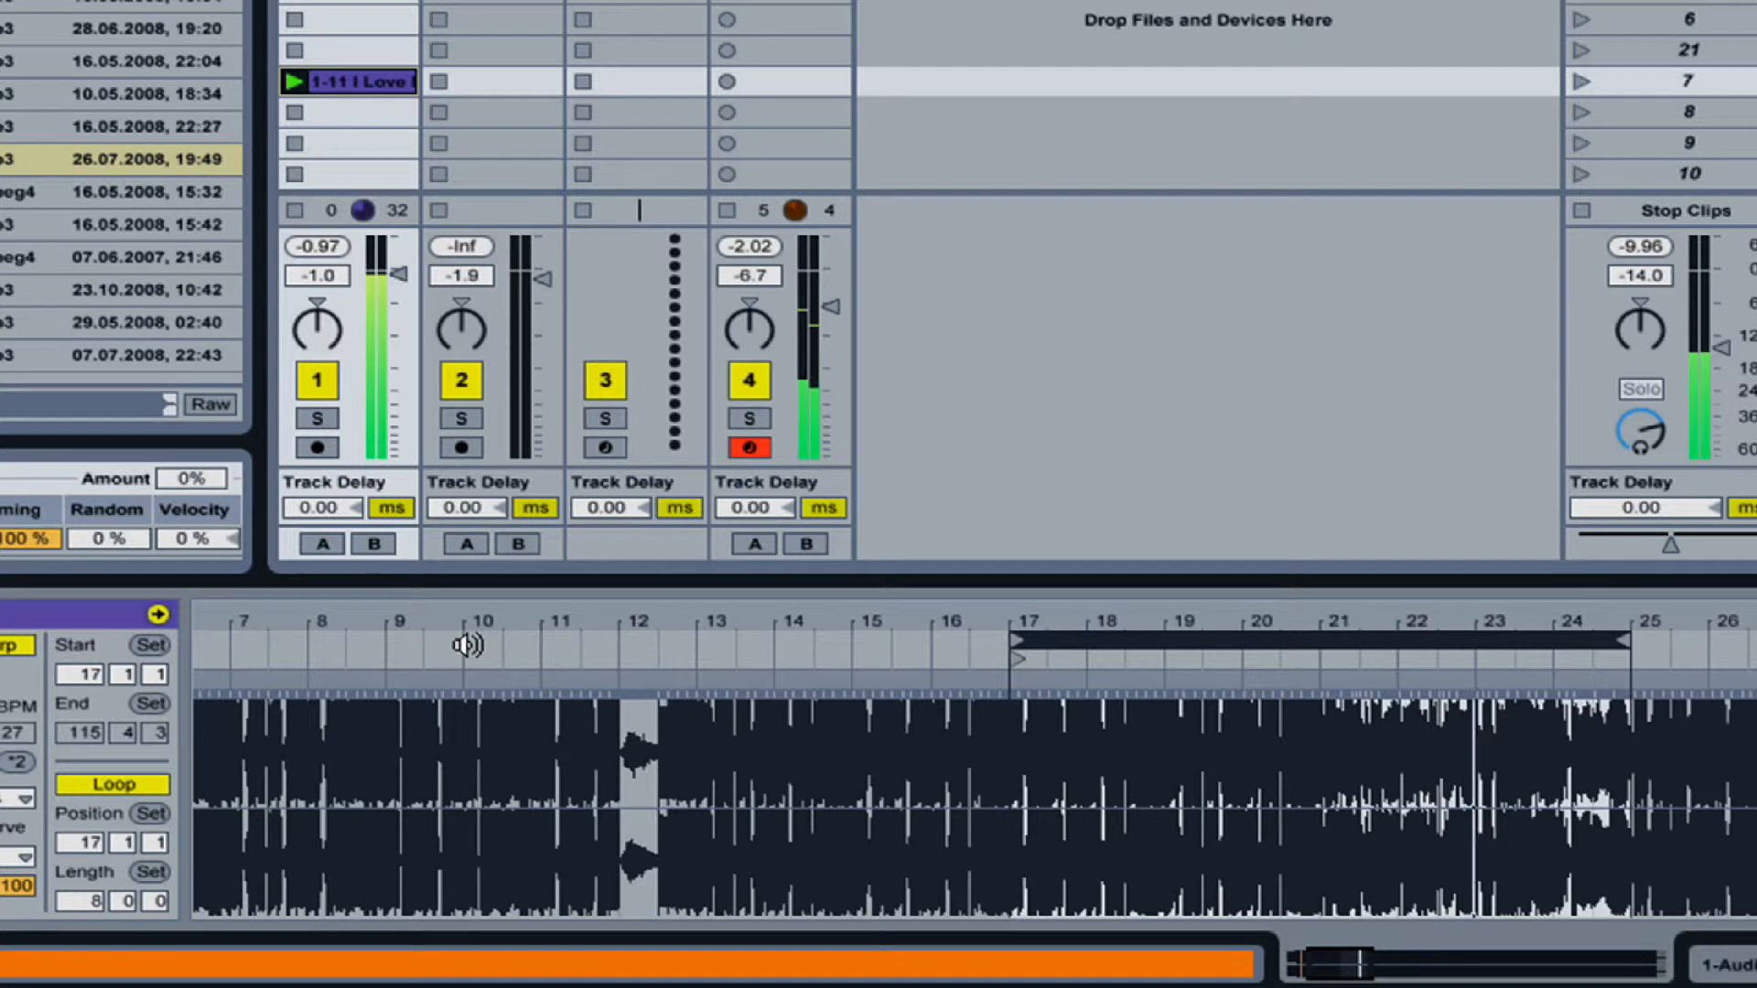
key(Up)
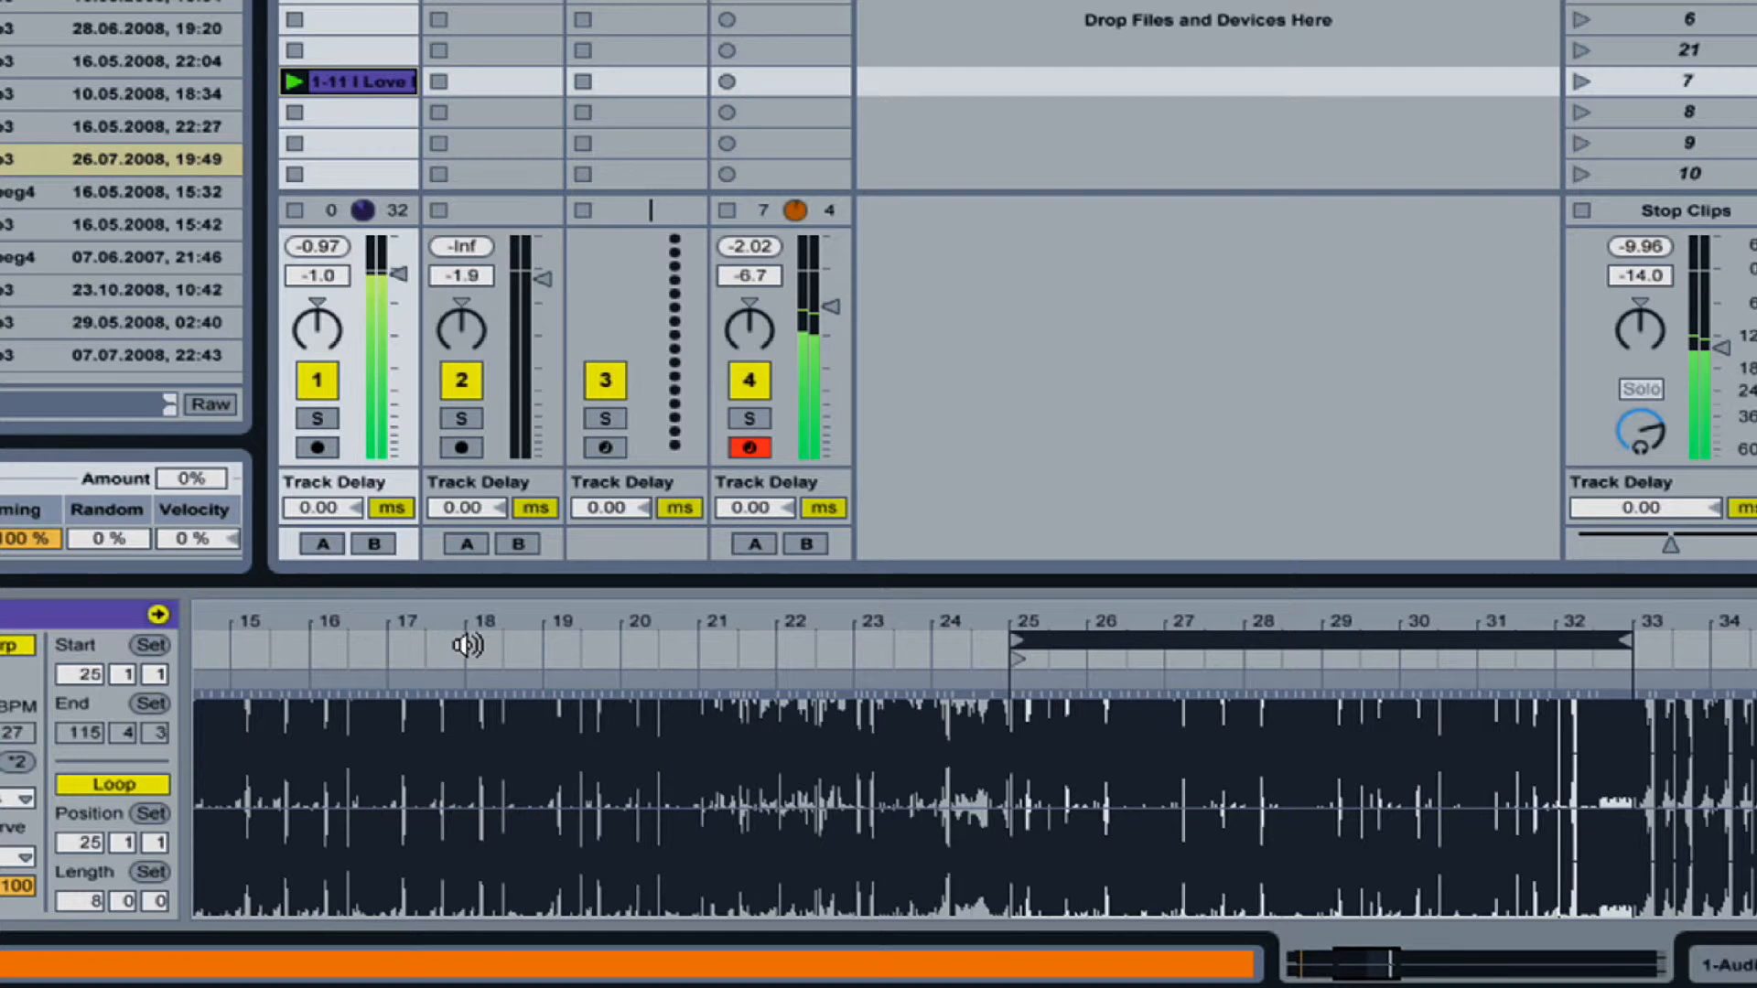
key(space)
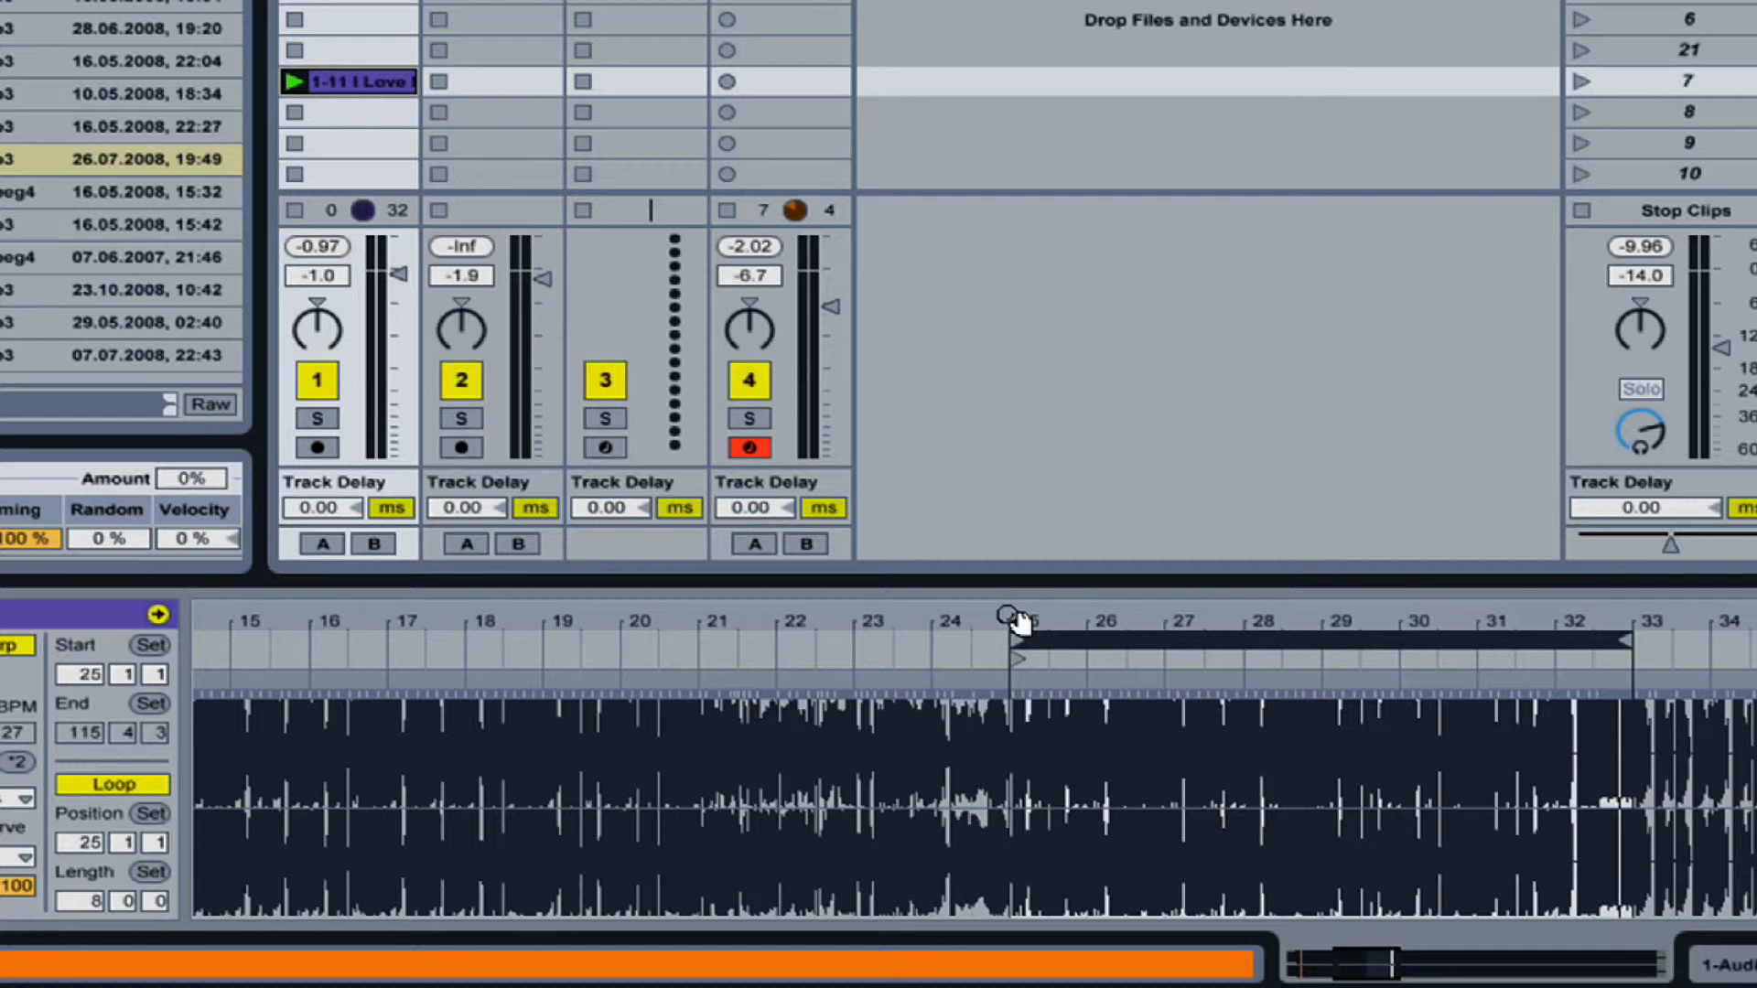
Add a warp marker at the transient just after bar 25 and align that transient precisely with the bar 25 line
drag(1012, 622, 1011, 759)
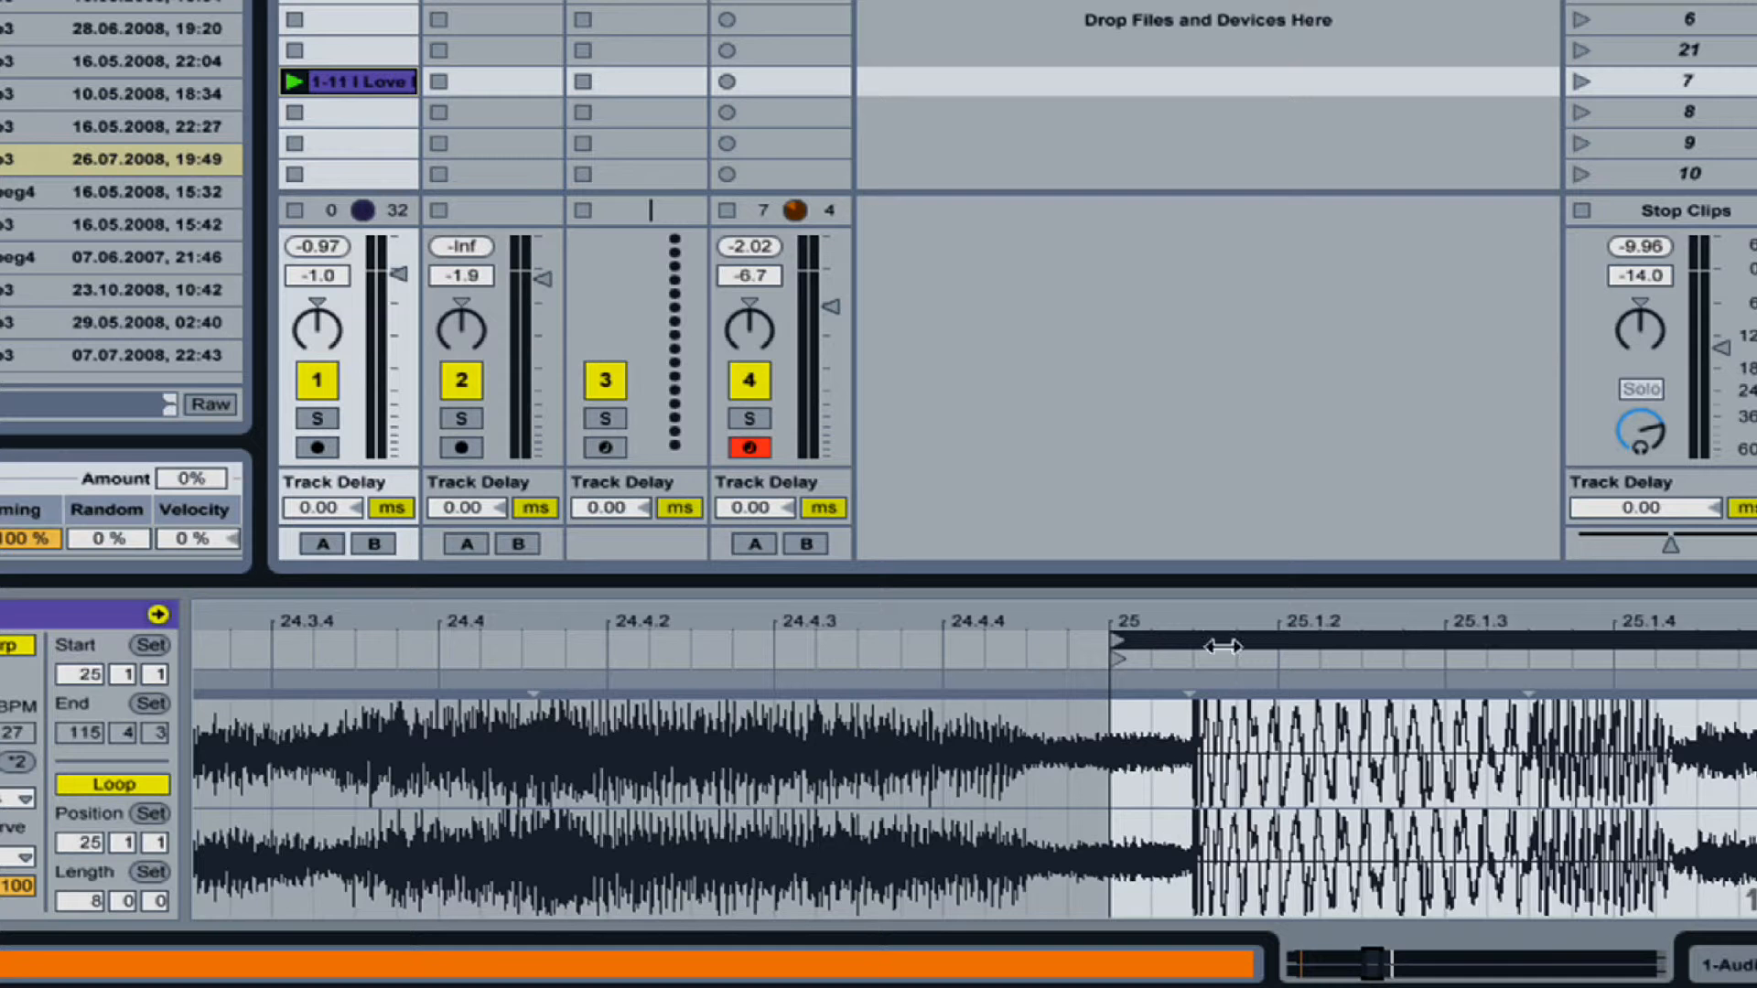
drag(1220, 623, 1220, 682)
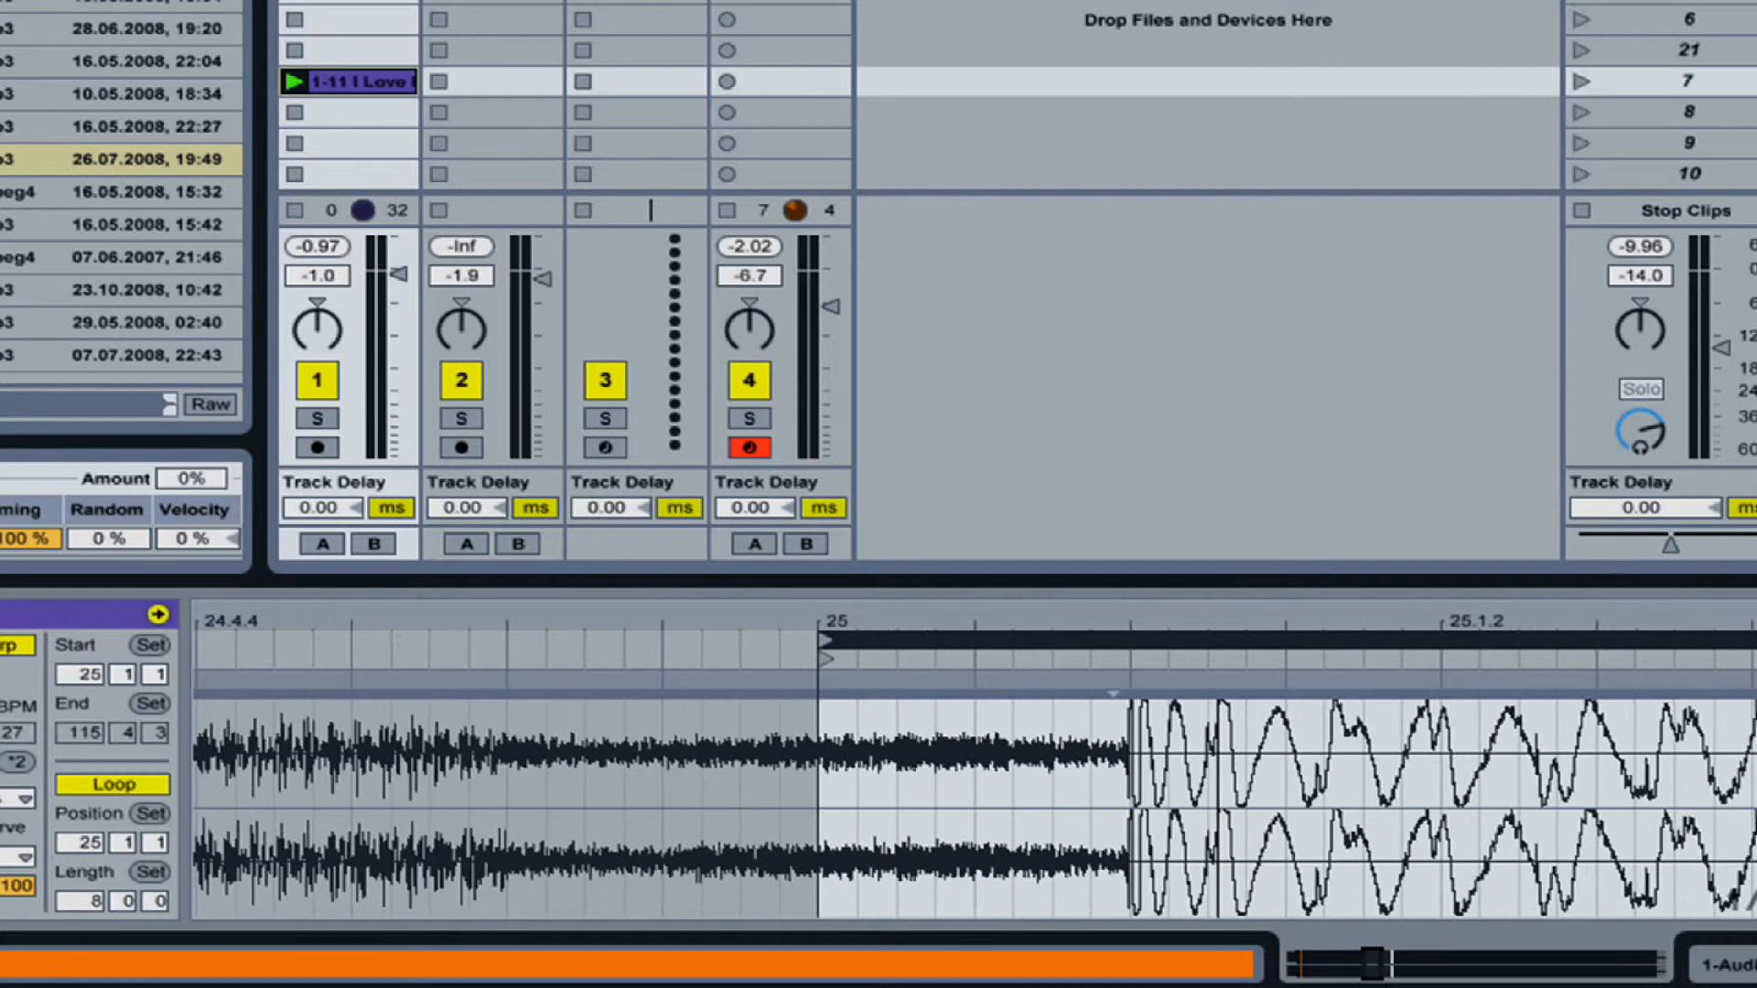
double_click(1111, 679)
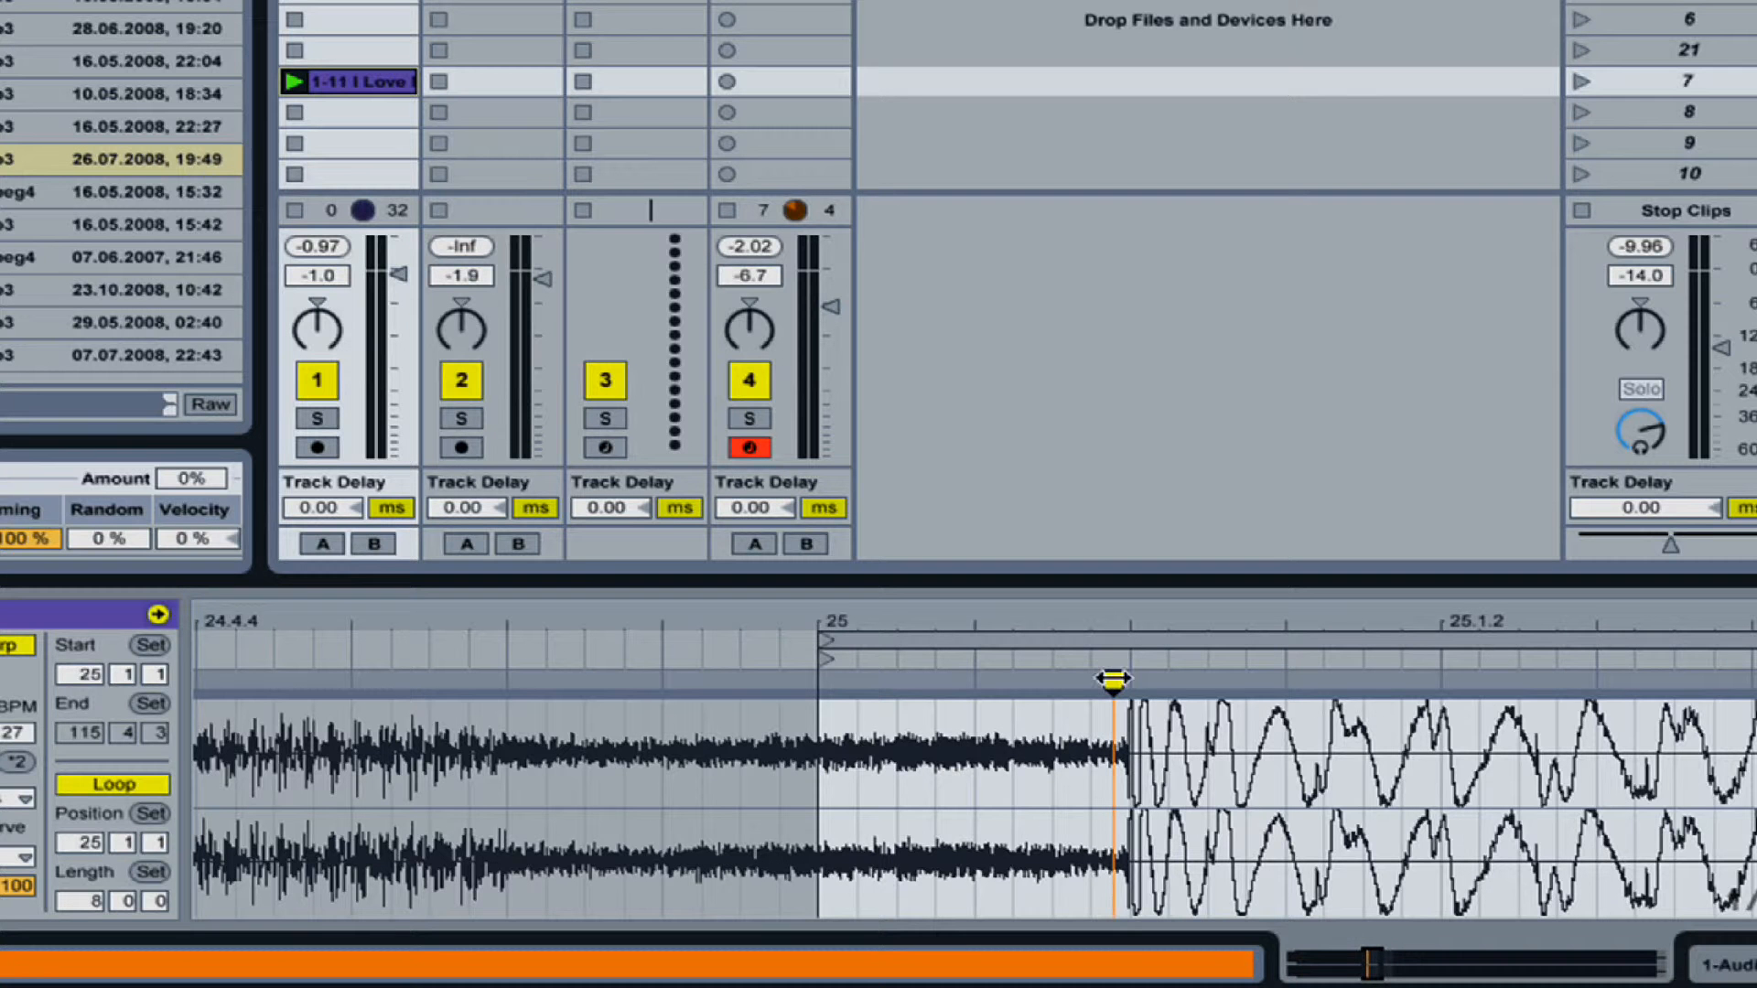
mouse_move(1120, 623)
mouse_down()
mouse_move(1120, 677)
mouse_move(1126, 623)
mouse_up()
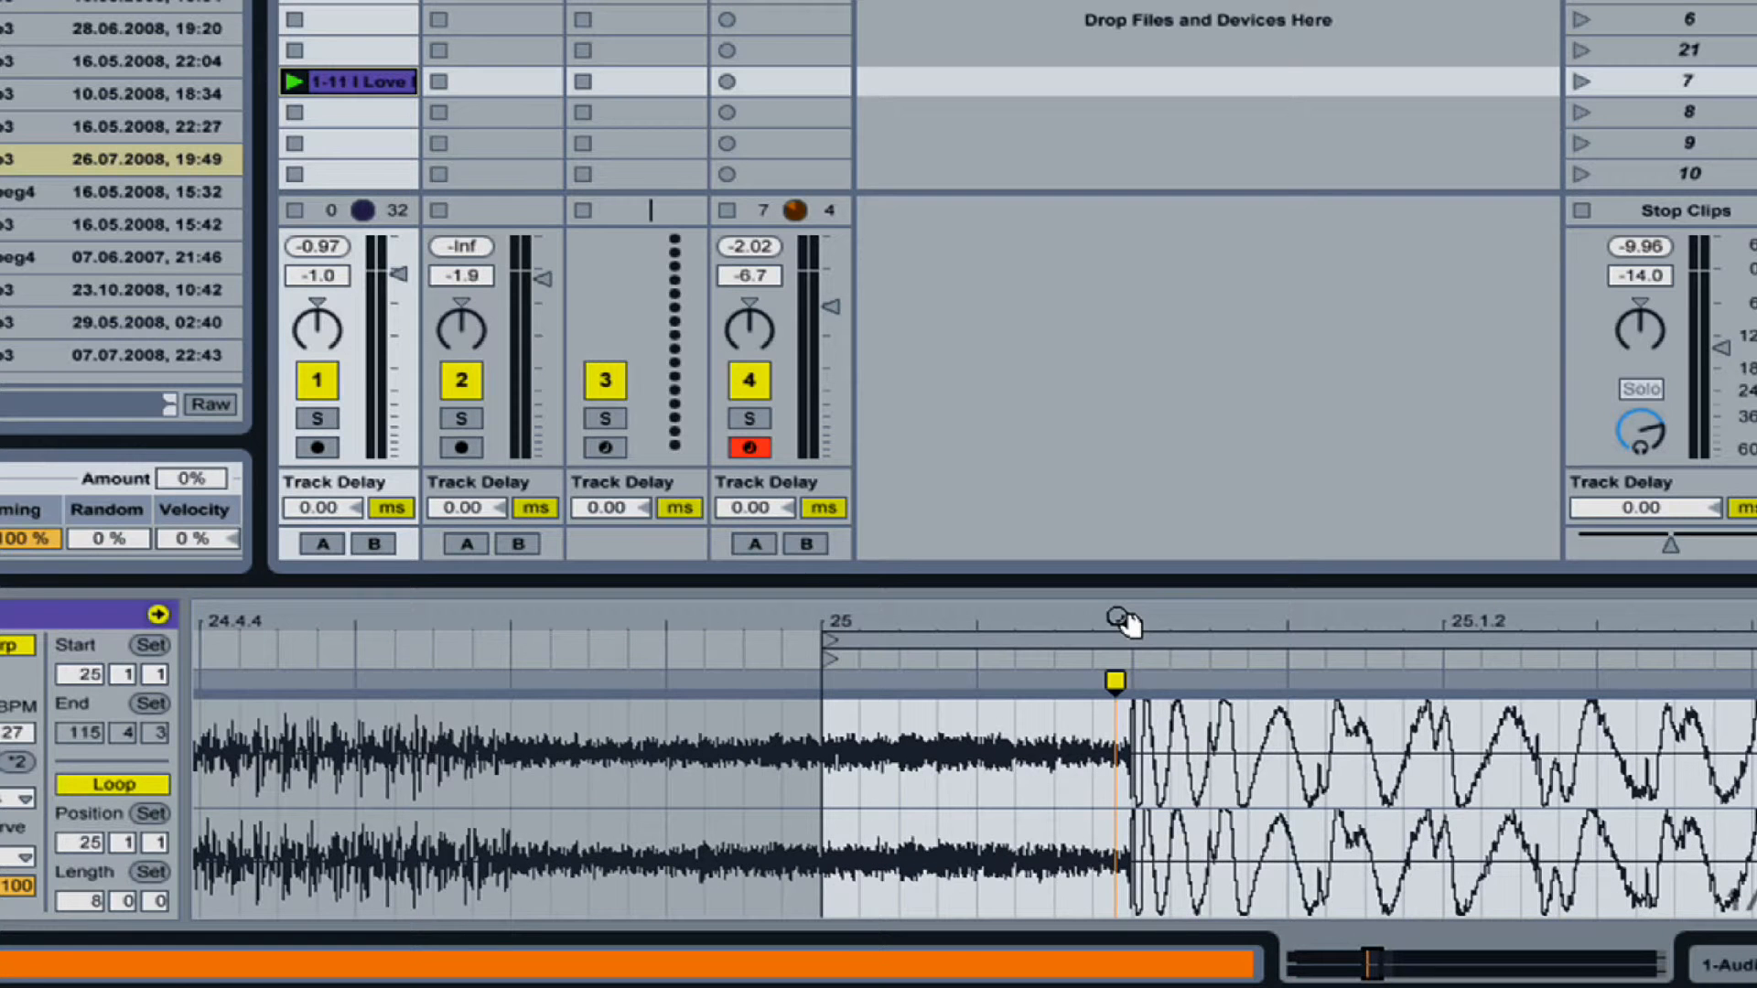
click(1116, 681)
drag(1115, 681, 829, 686)
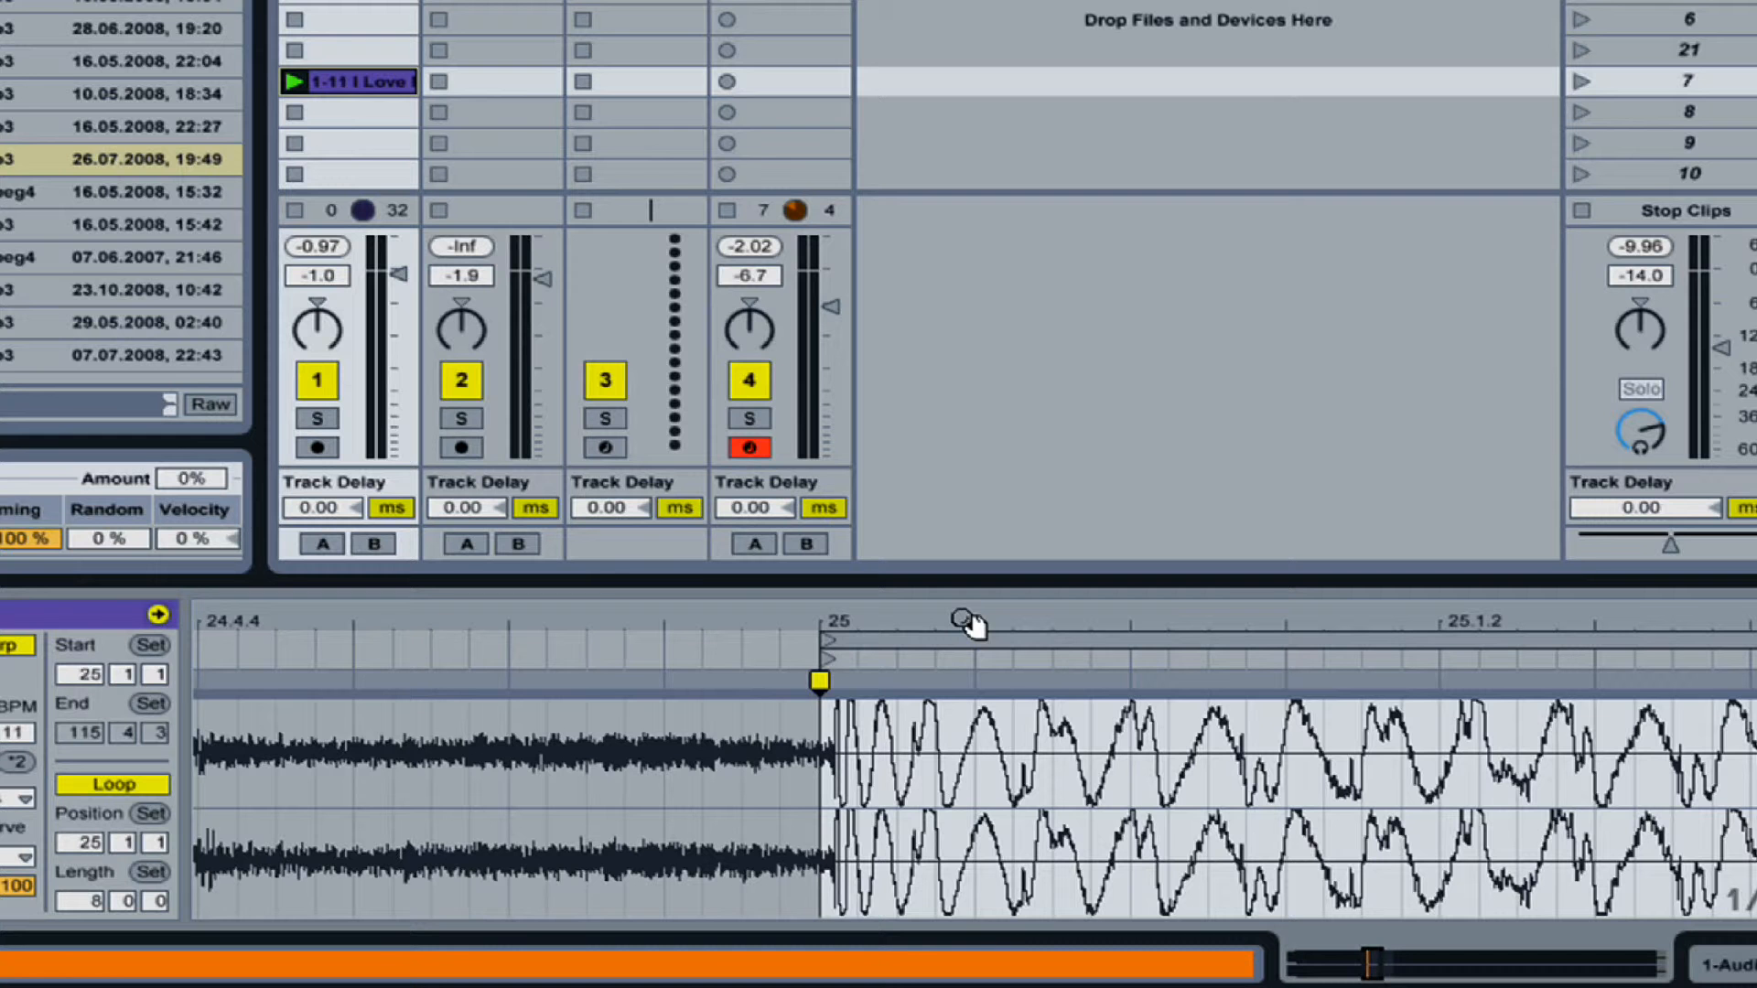
drag(821, 616, 821, 725)
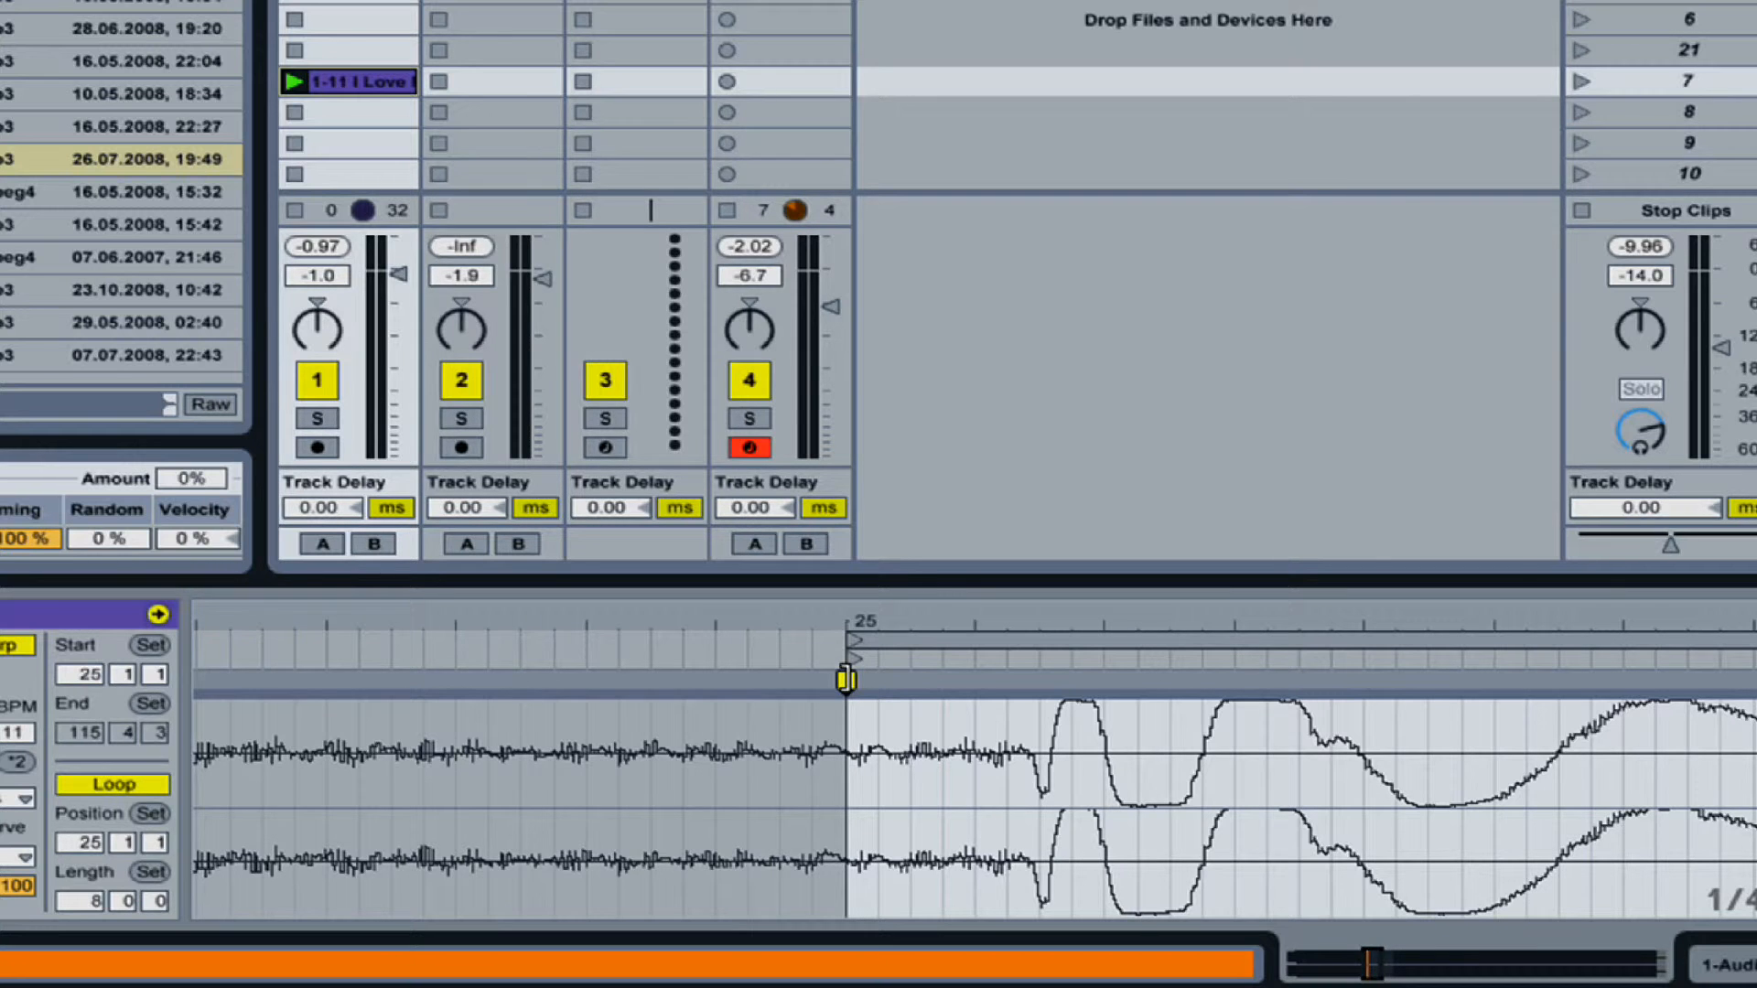
mouse_move(847, 680)
mouse_down()
mouse_move(821, 696)
mouse_move(681, 693)
mouse_up()
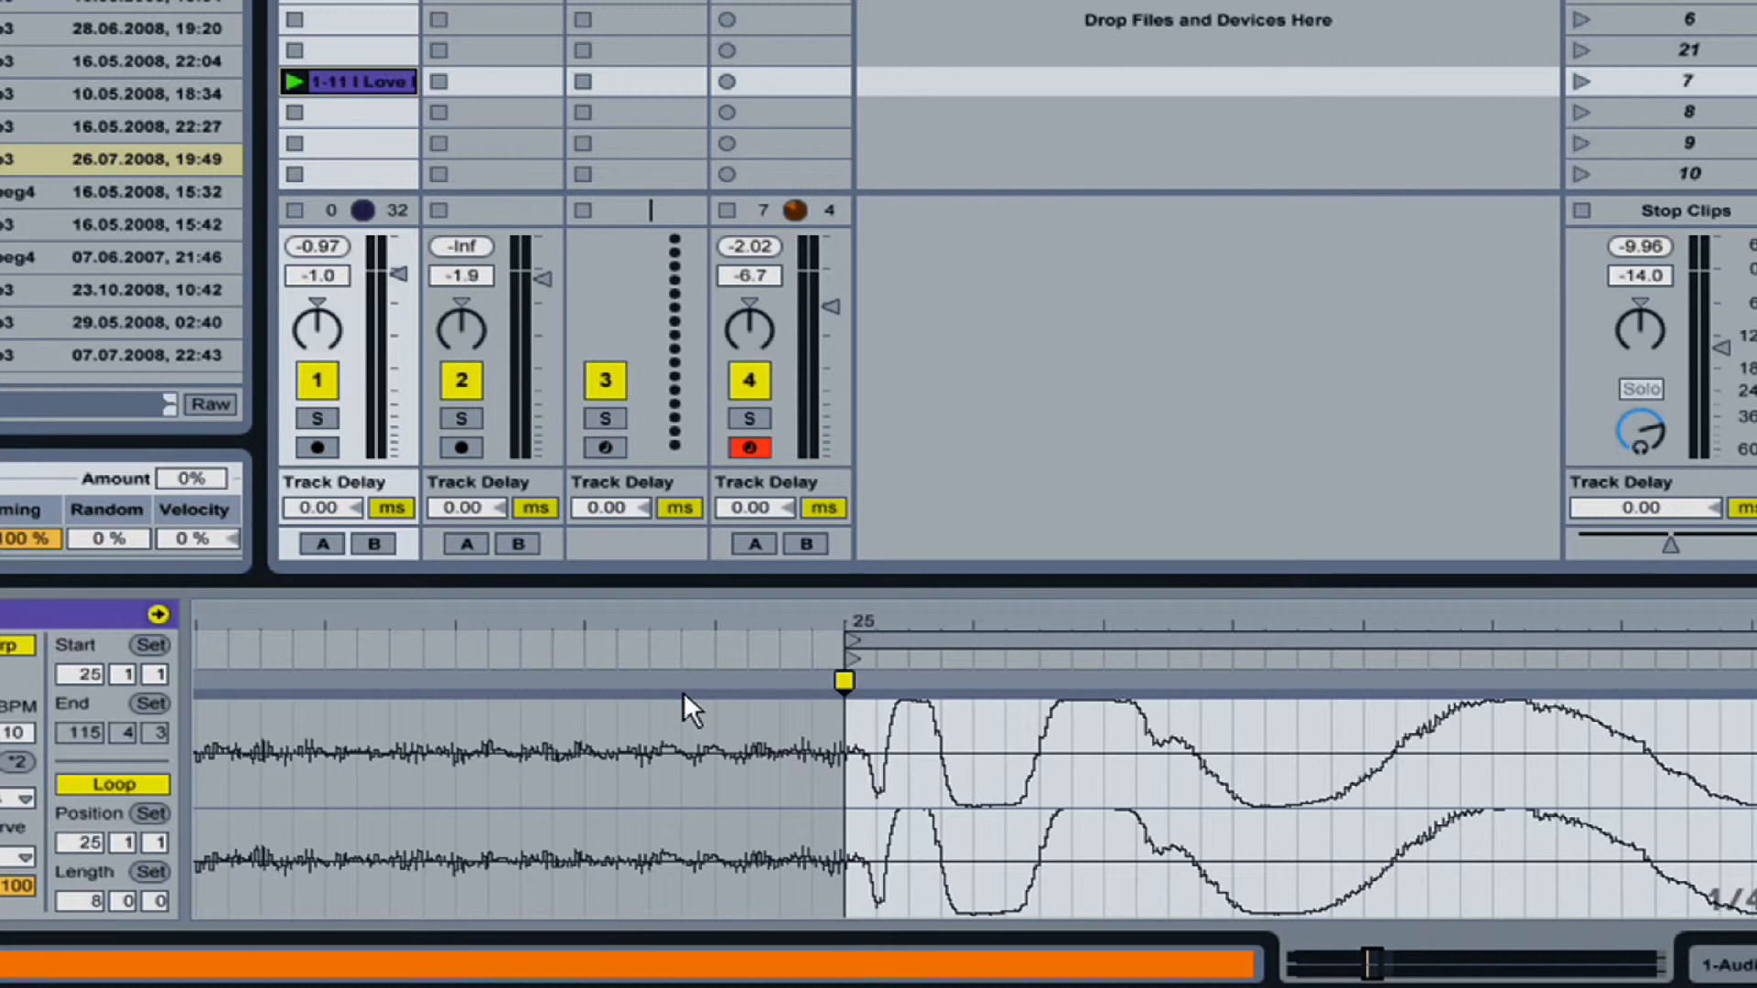
Relaunch the clip, move its 8-bar loop and start marker together to bar 41, and stop playback
drag(773, 618, 773, 421)
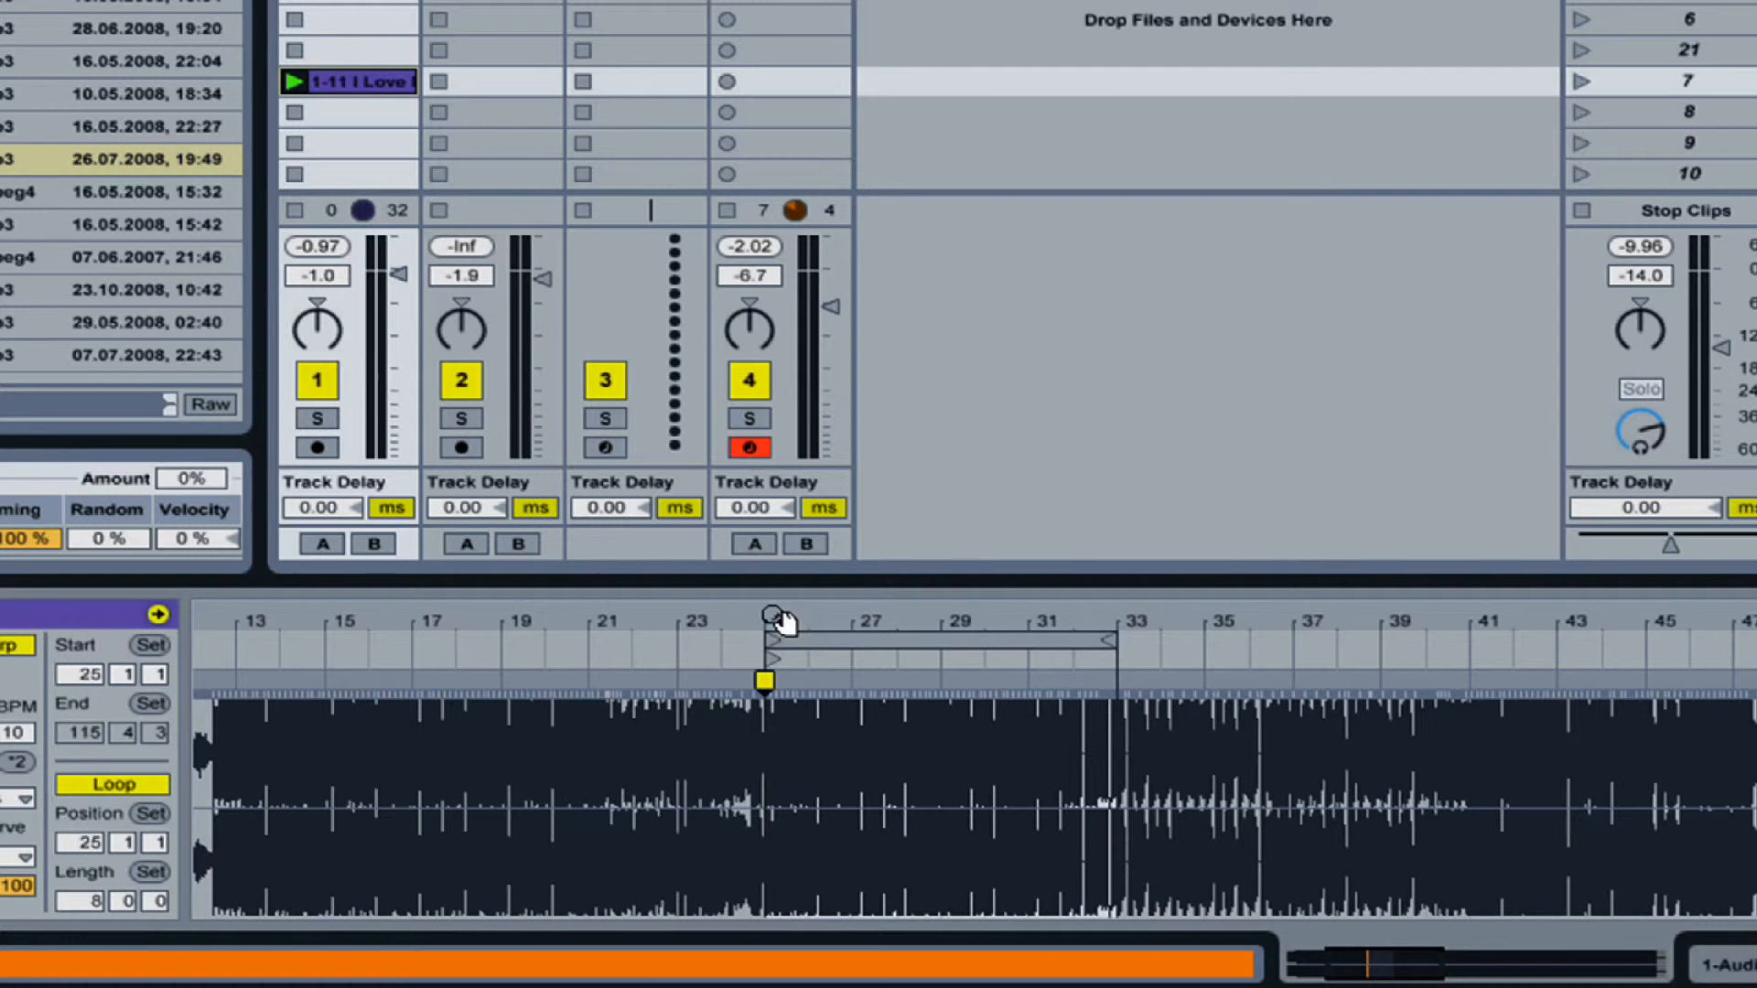
click(955, 636)
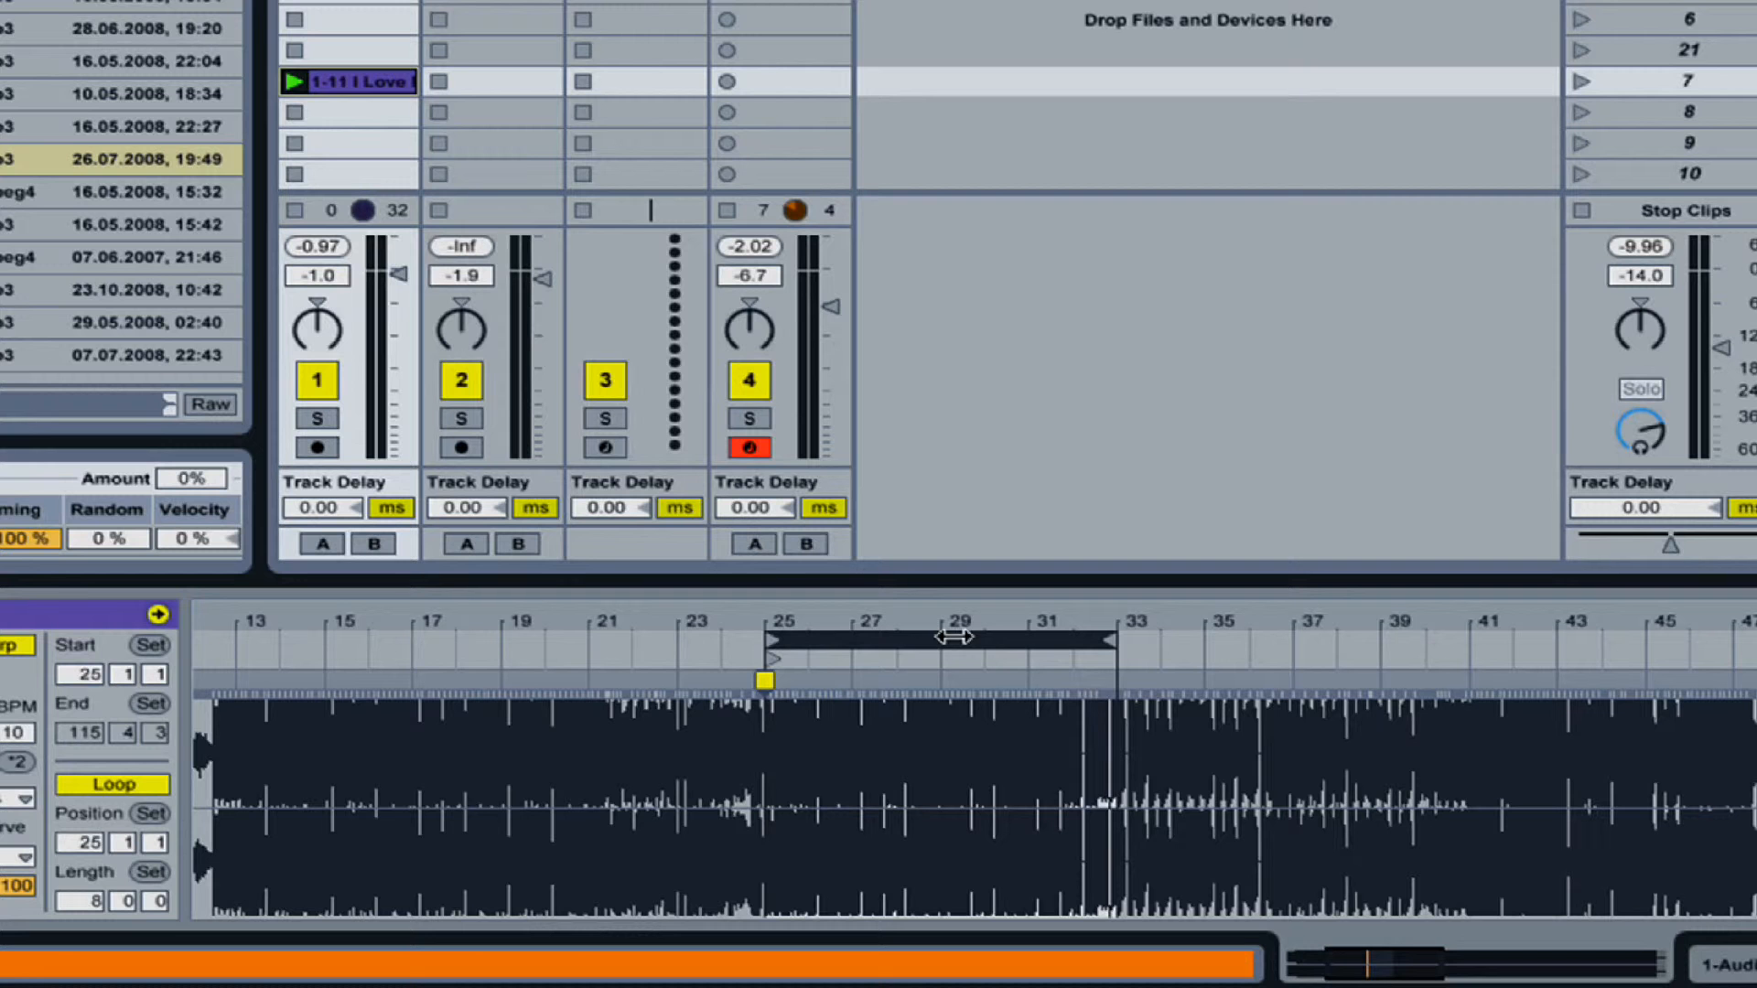
click(293, 81)
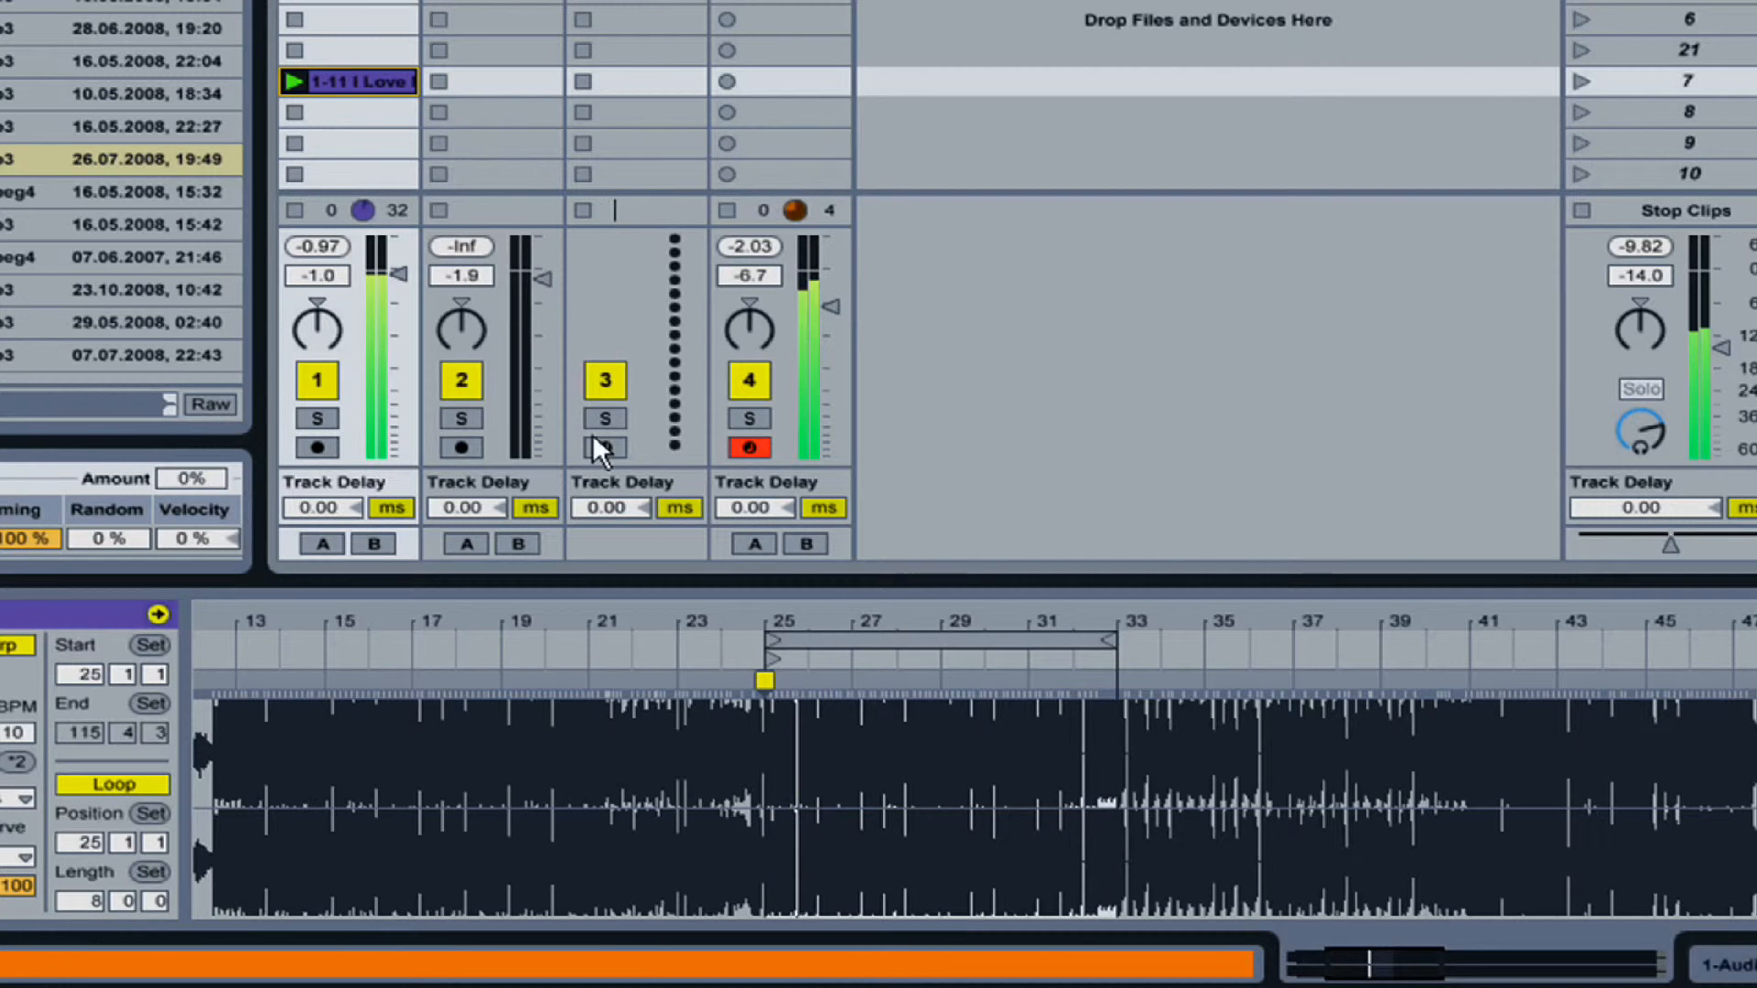
click(925, 645)
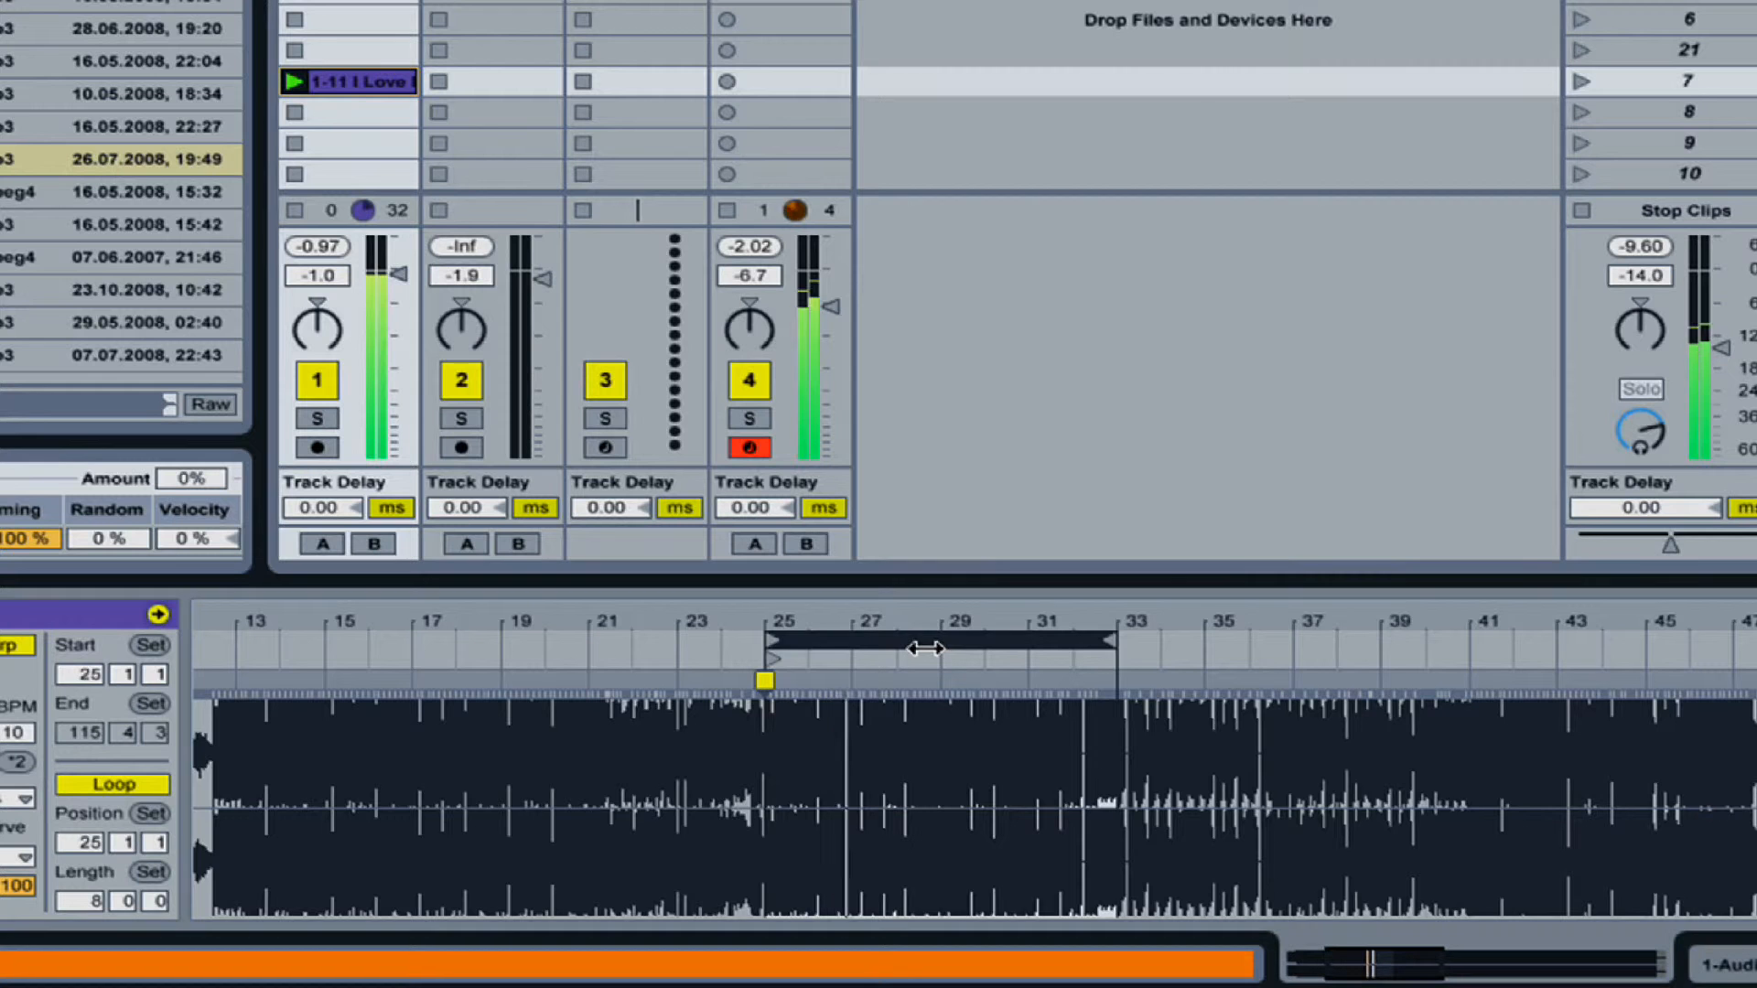
key(Up)
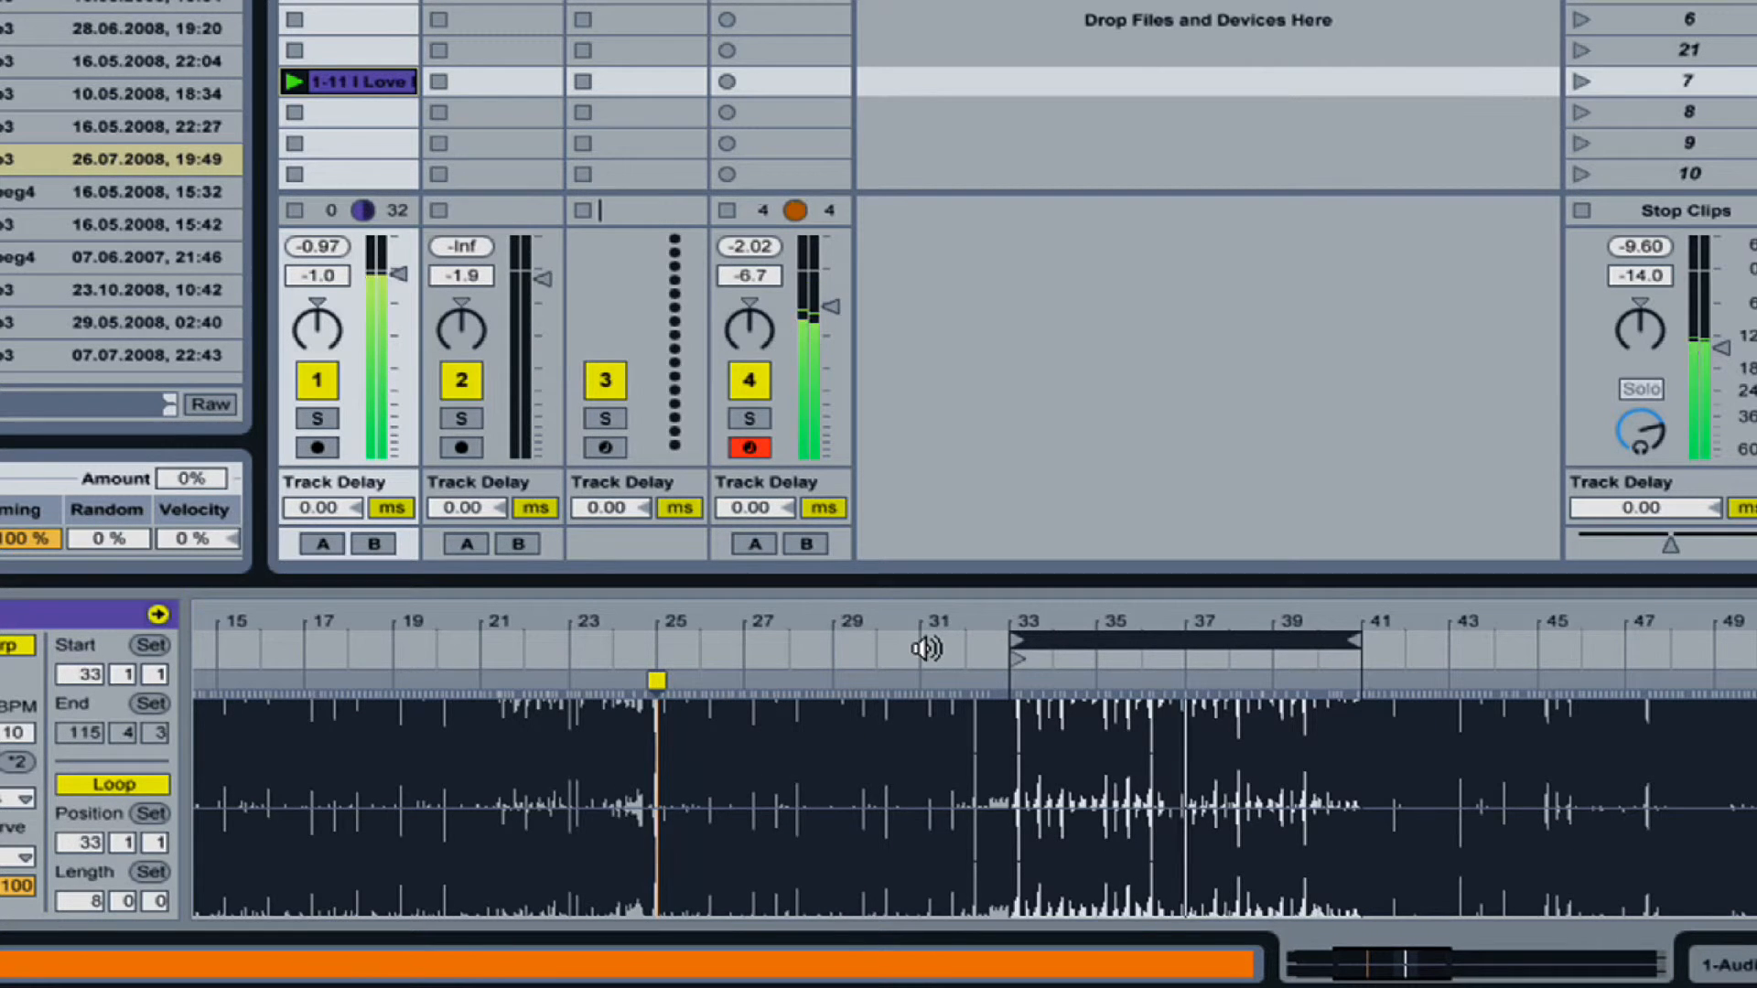
key(Up)
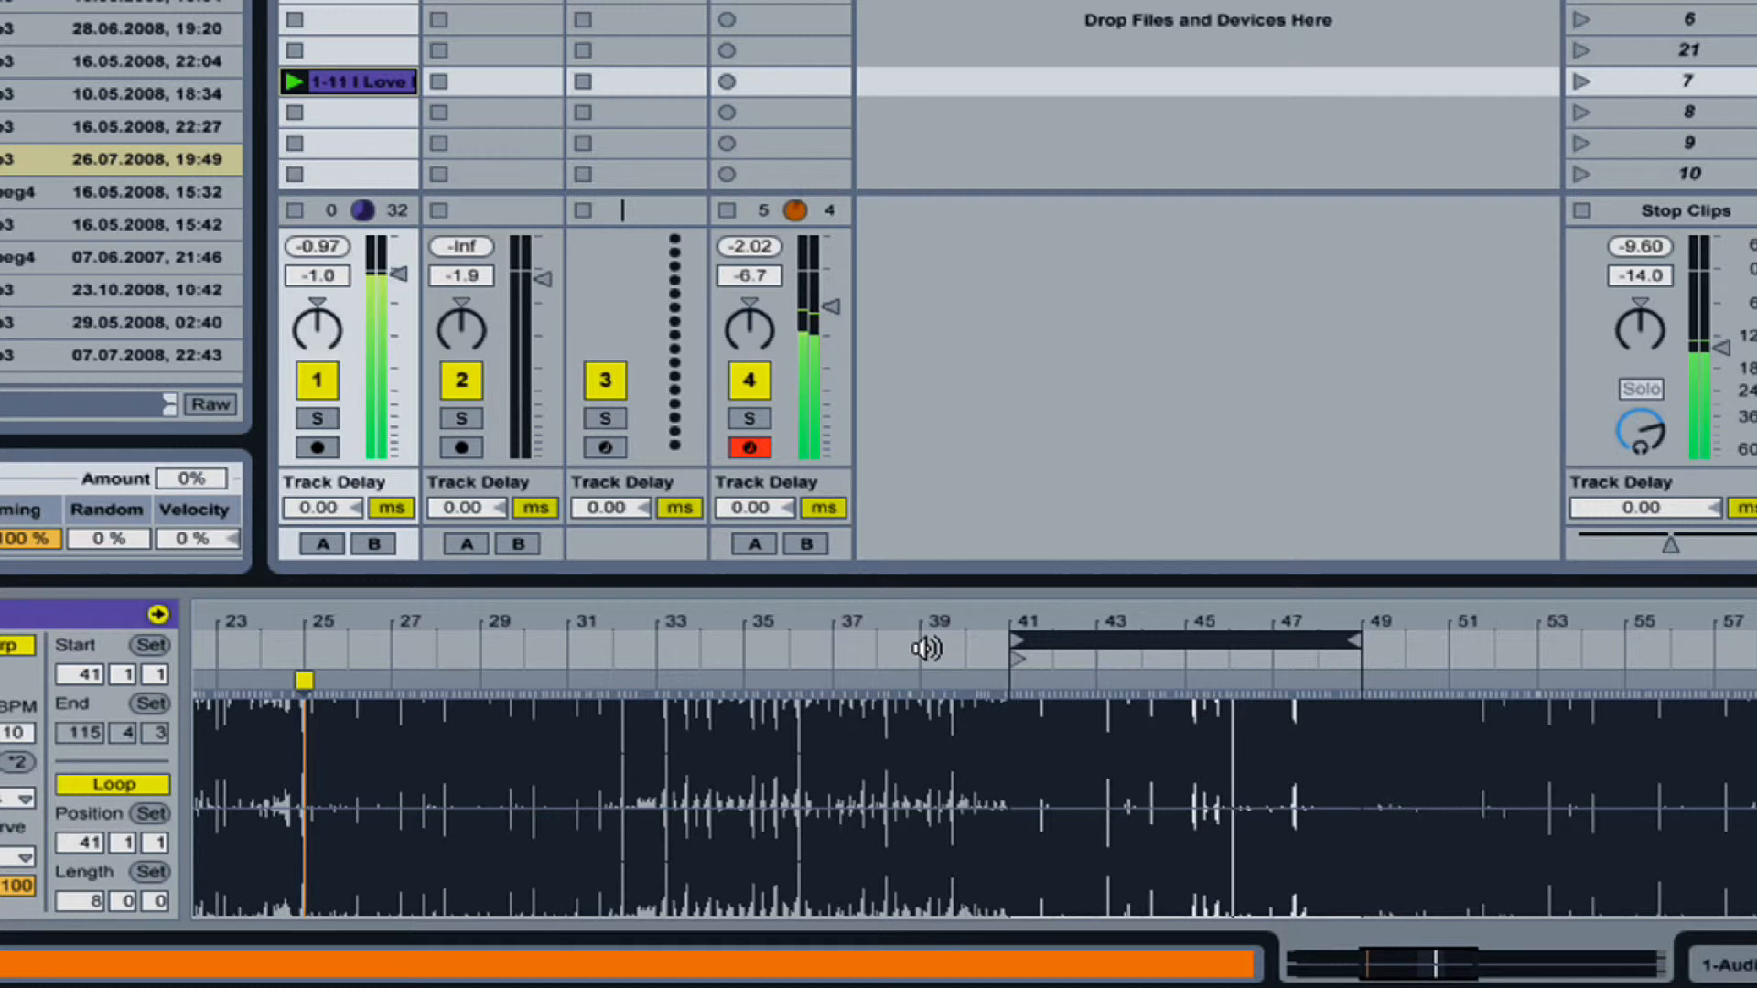
key(space)
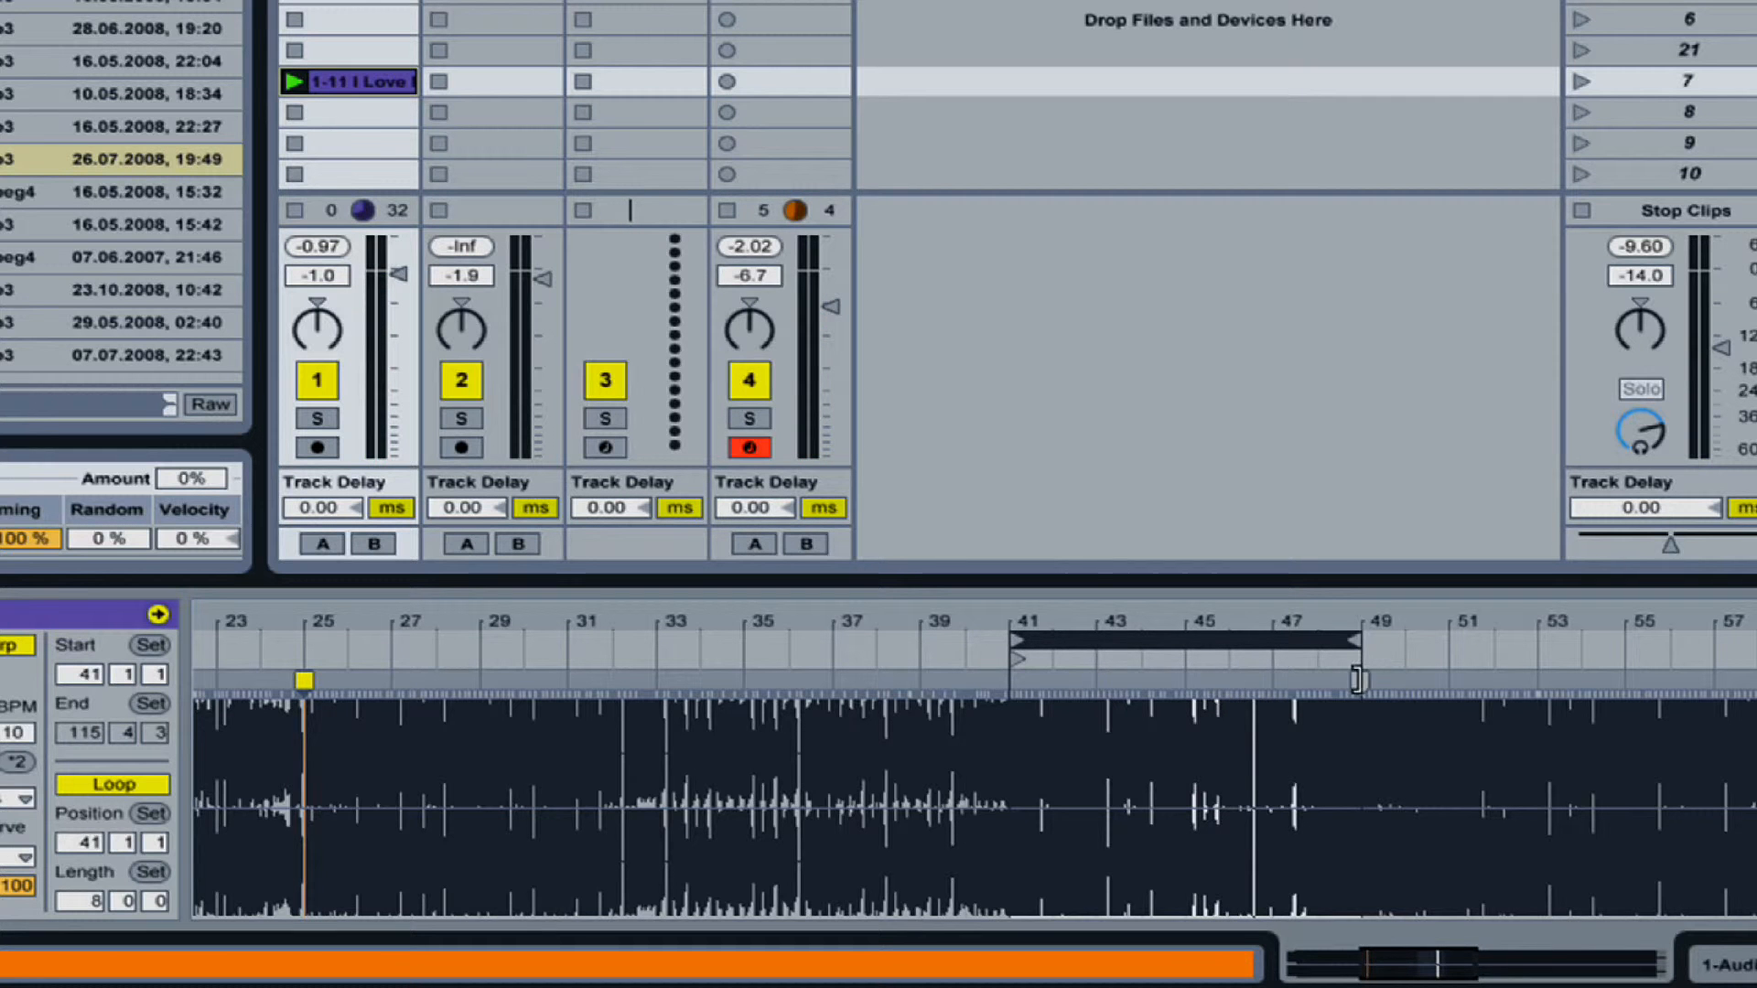
Add a warp marker at the transient just after bar 41 and align that transient precisely with the bar 41 line
drag(1345, 621, 1346, 714)
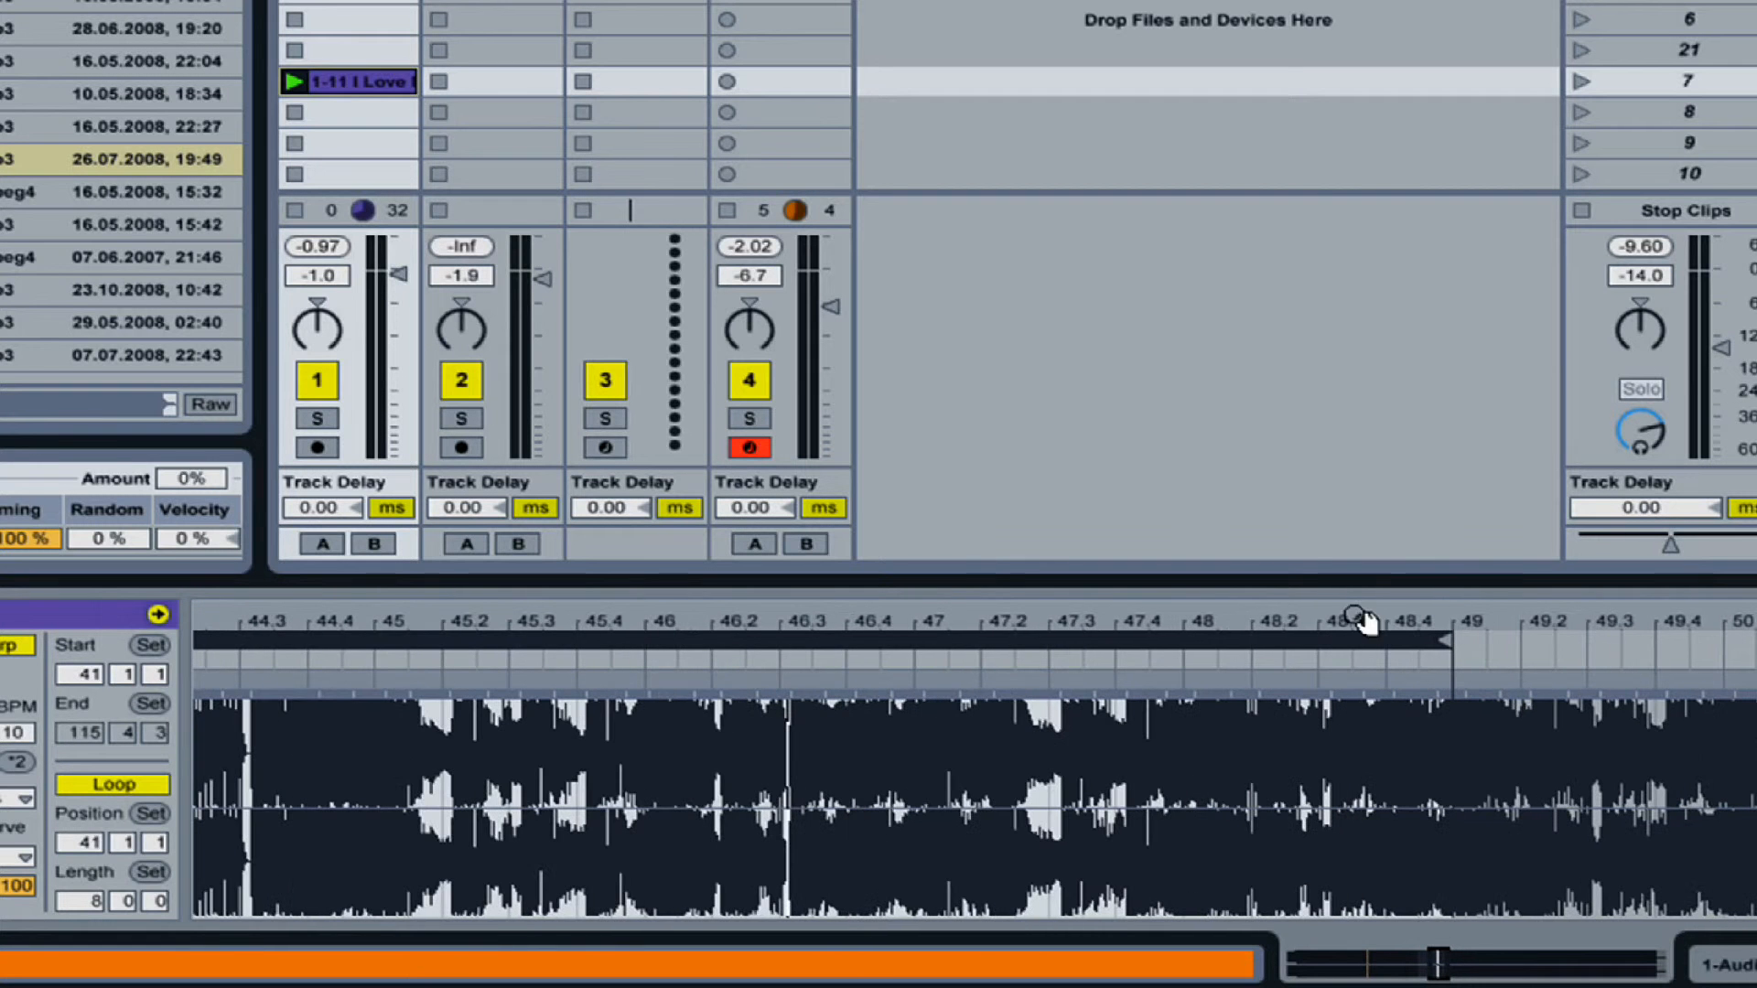
mouse_move(1464, 619)
mouse_down()
mouse_move(1465, 806)
mouse_move(1464, 641)
mouse_up()
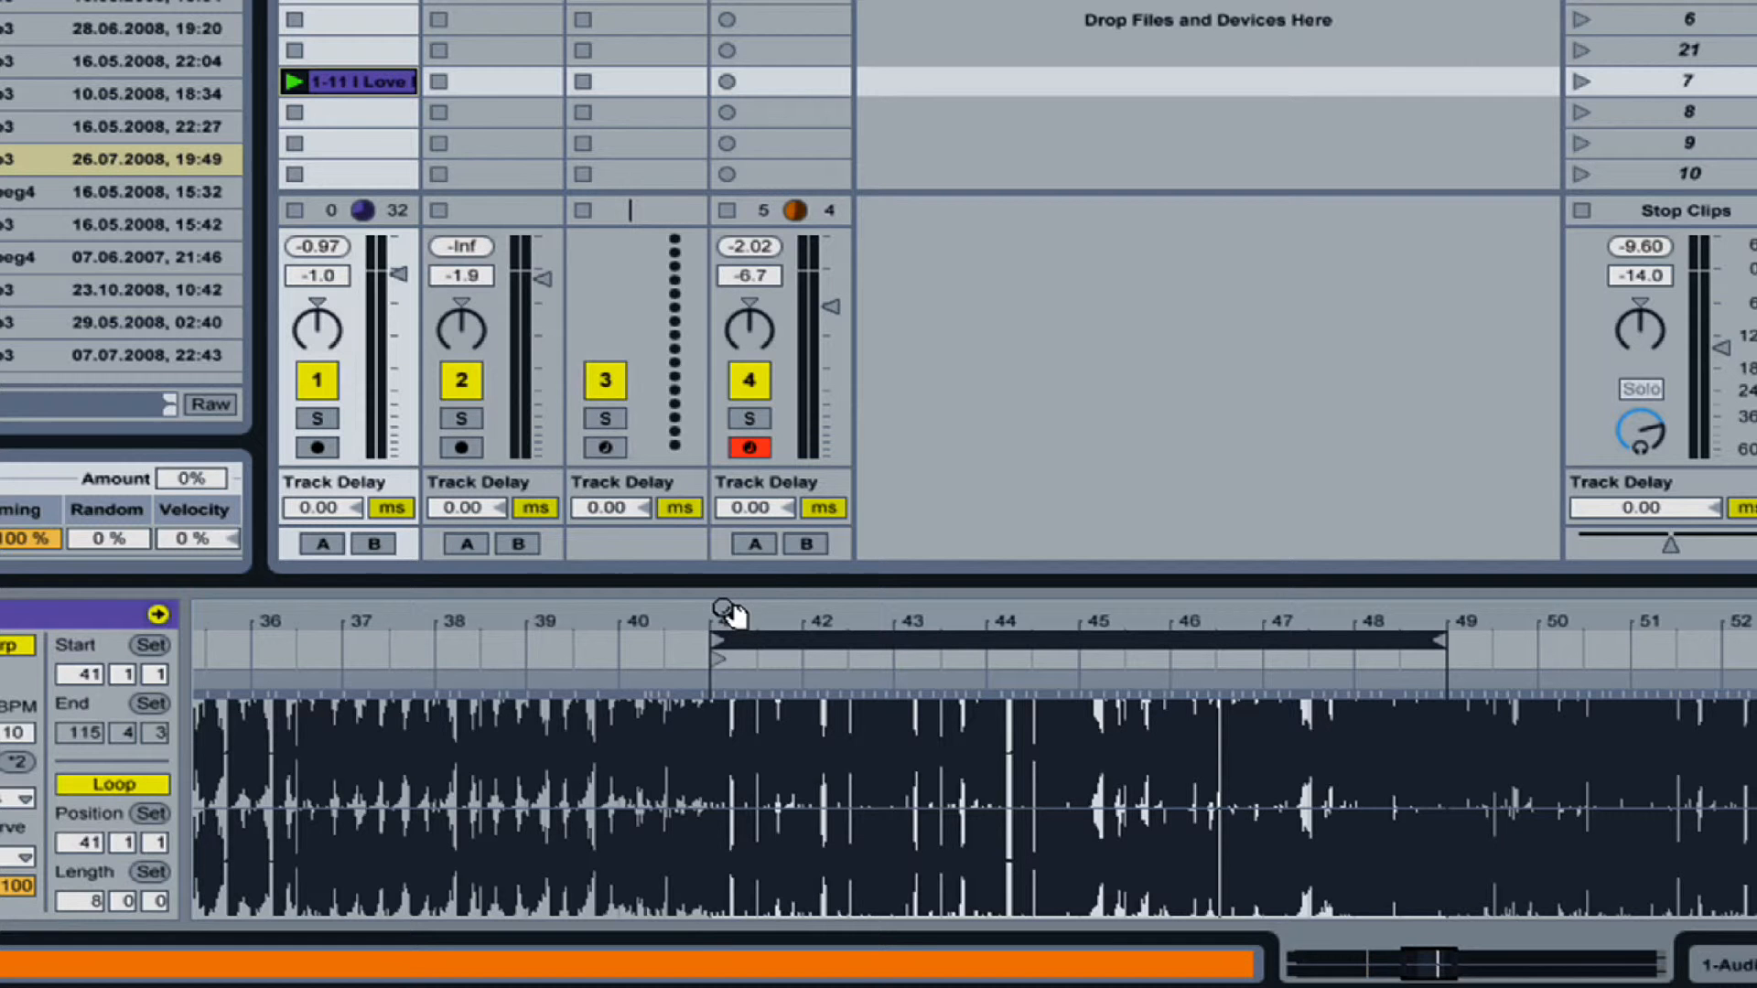
drag(706, 623, 860, 685)
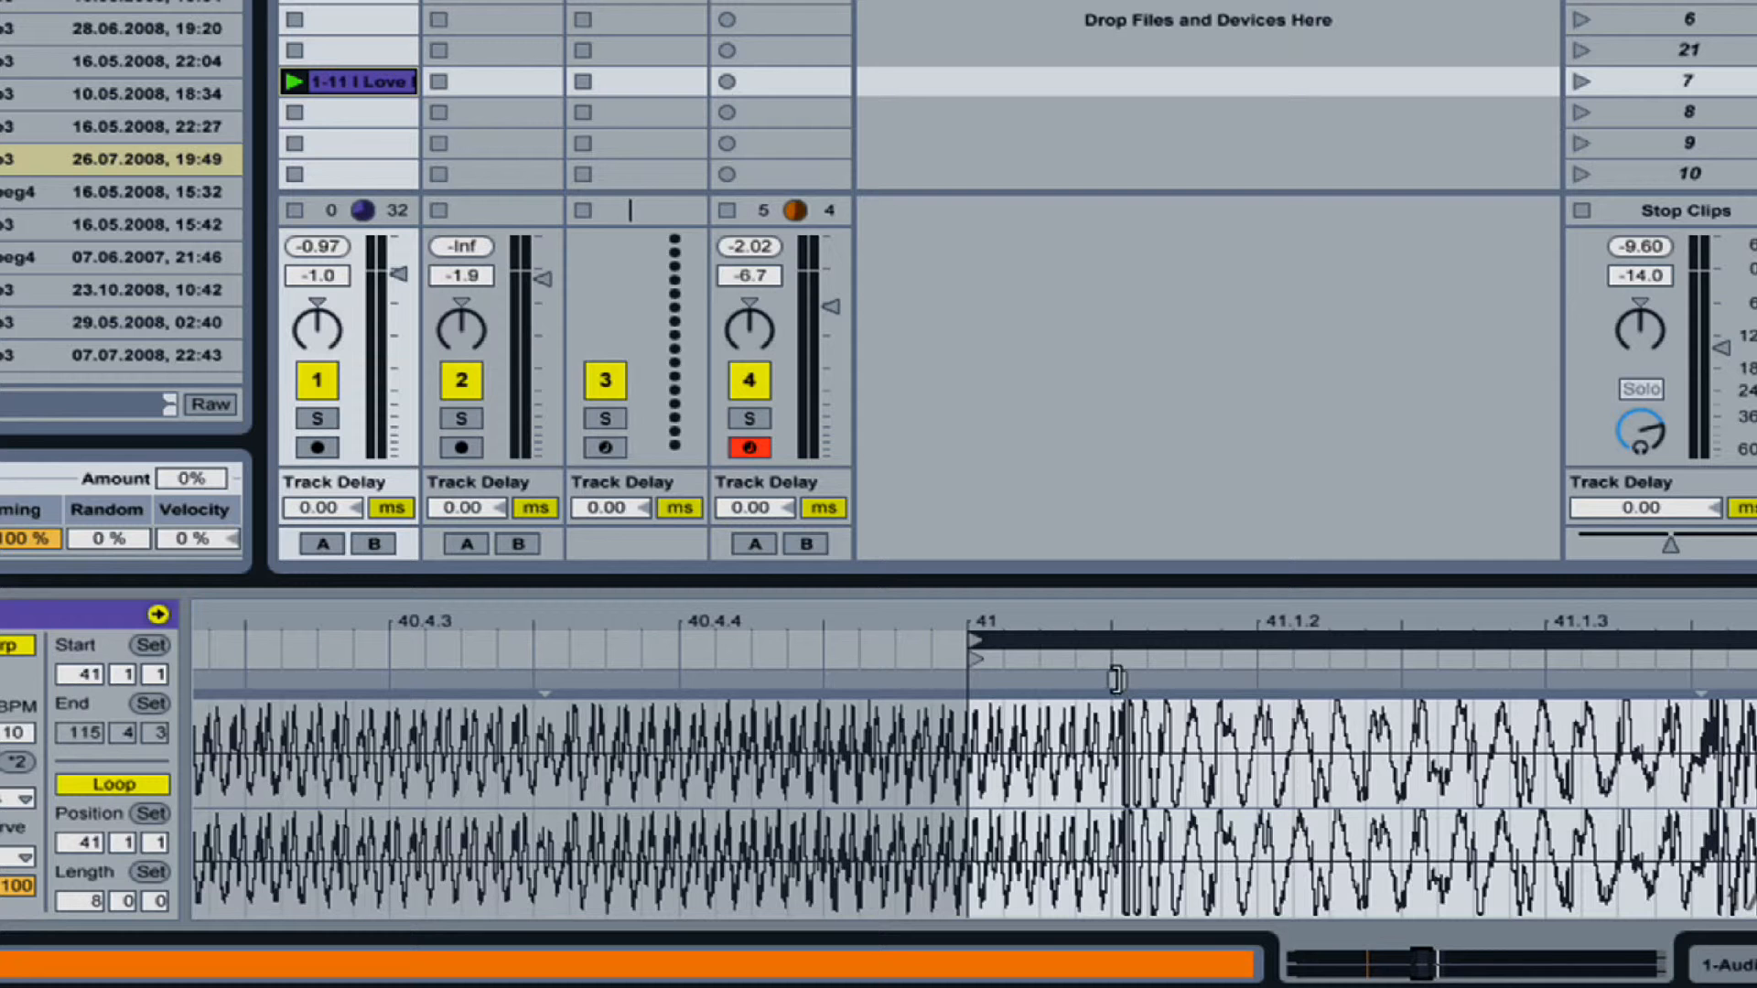
drag(1117, 685, 962, 682)
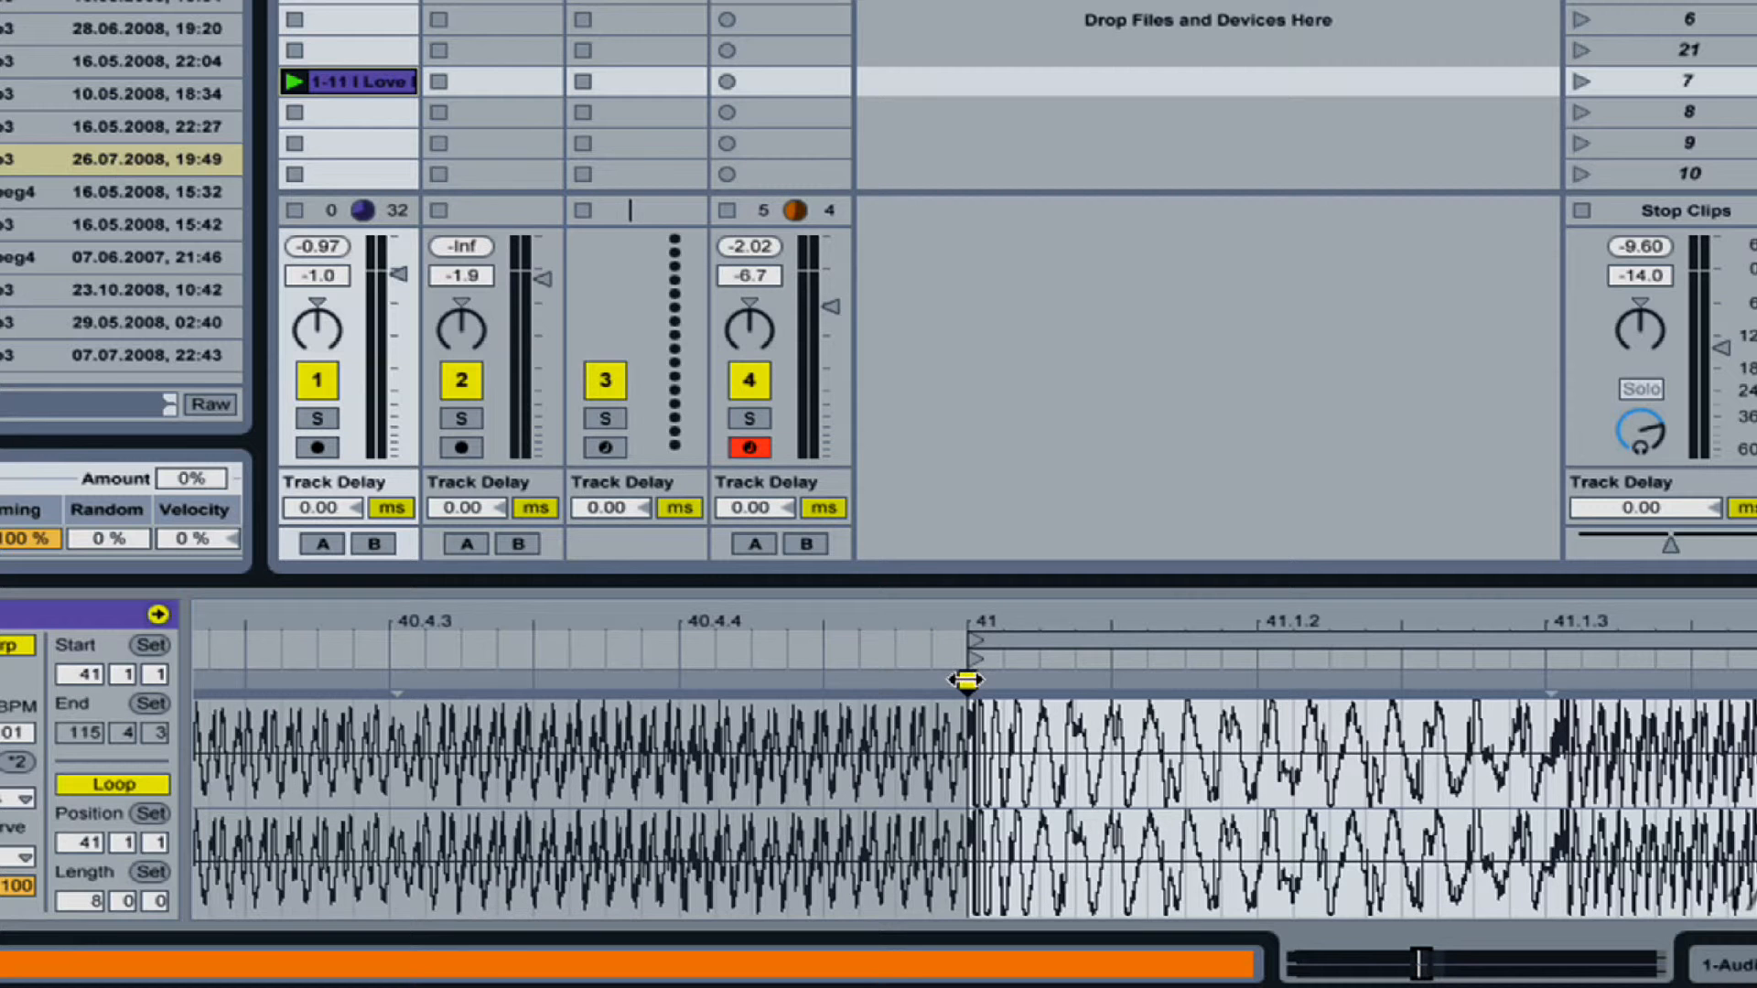
drag(961, 620, 1195, 716)
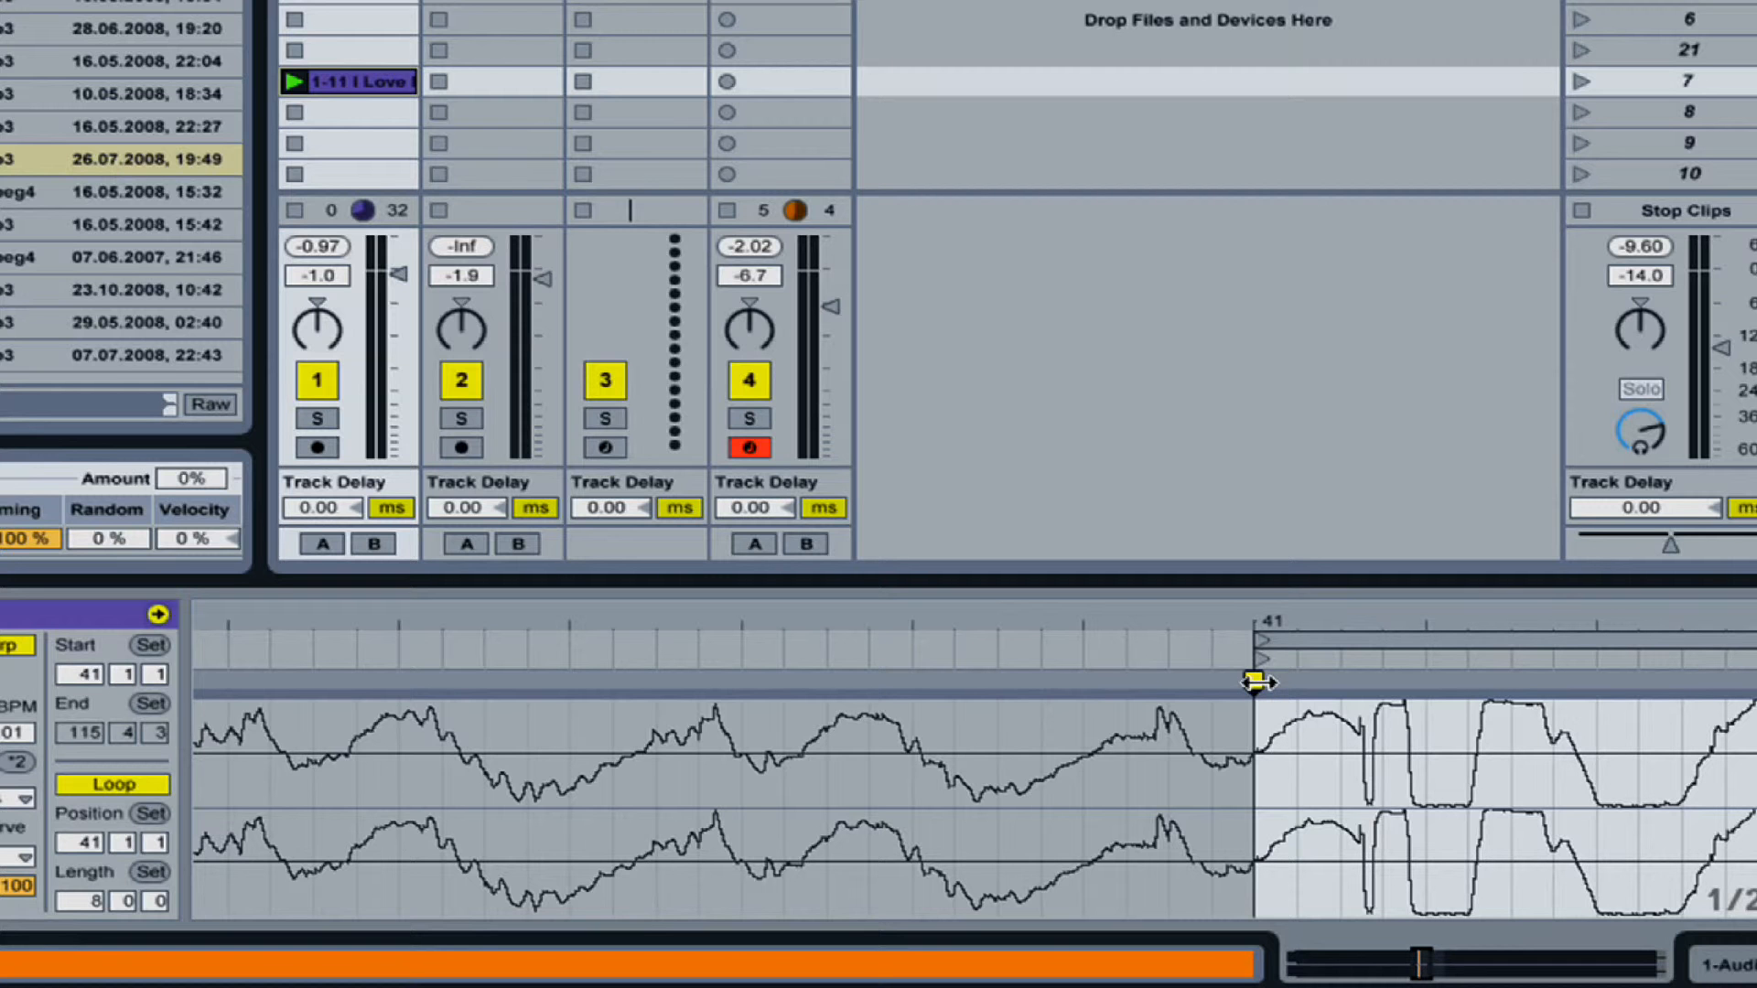
drag(1256, 682, 1167, 681)
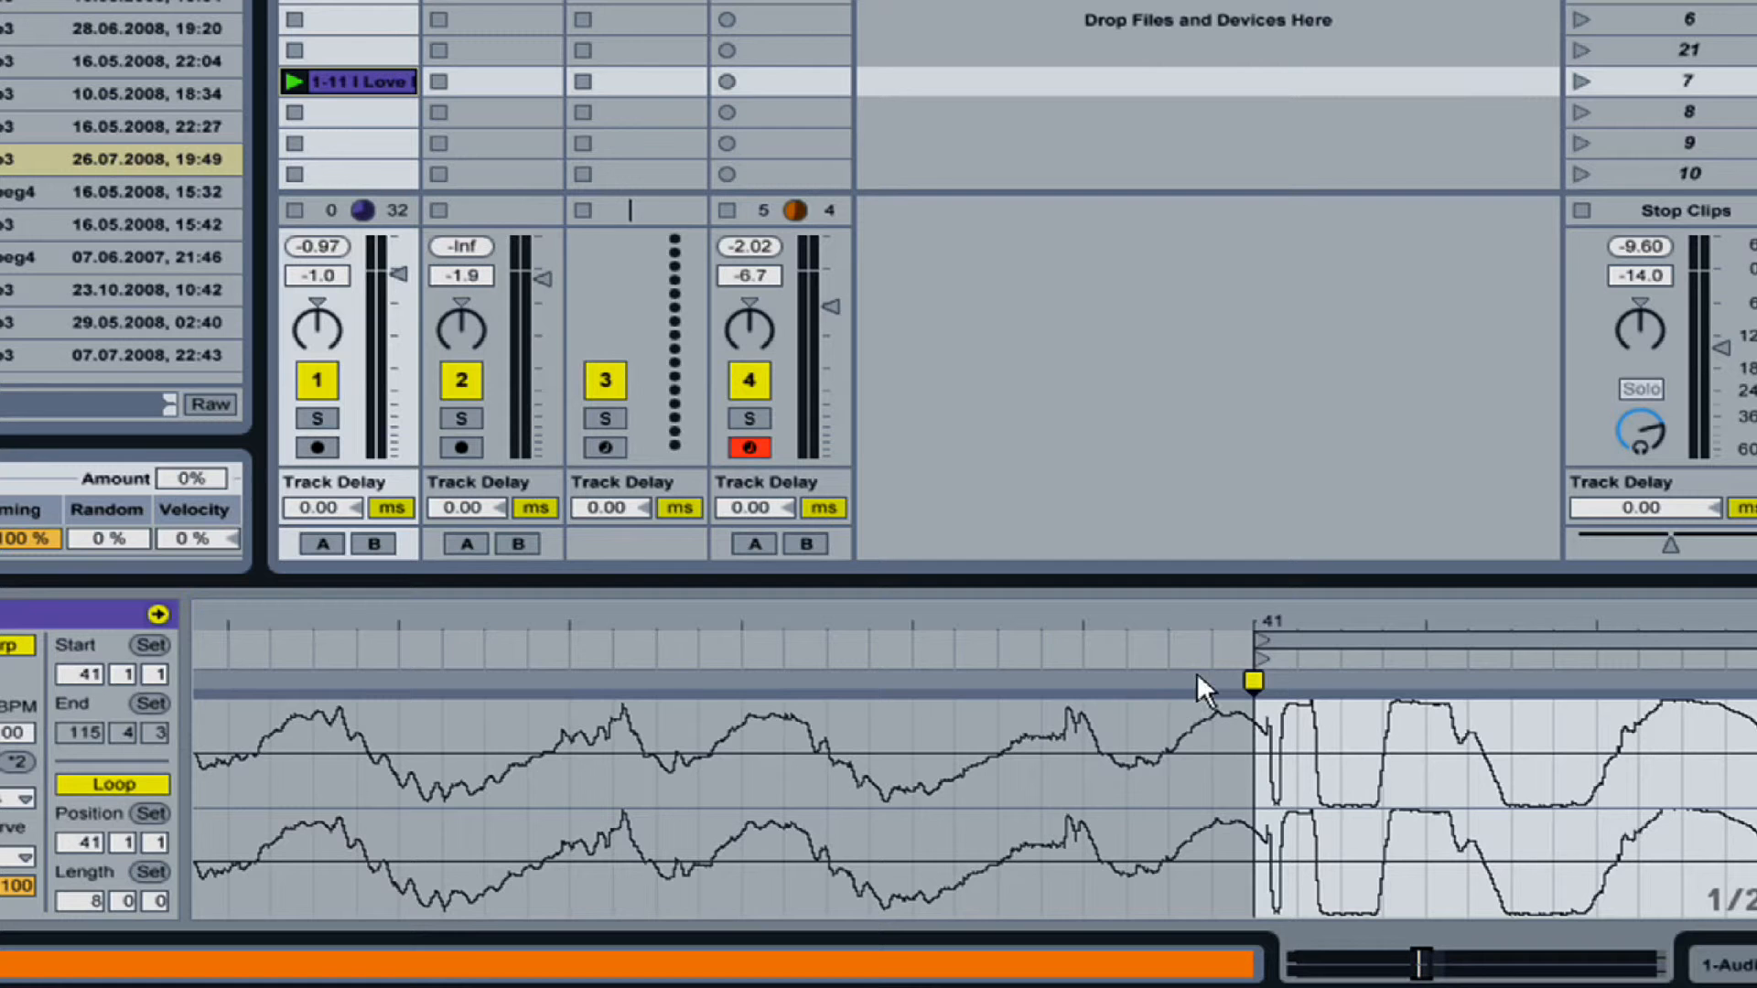
drag(1247, 619, 1246, 549)
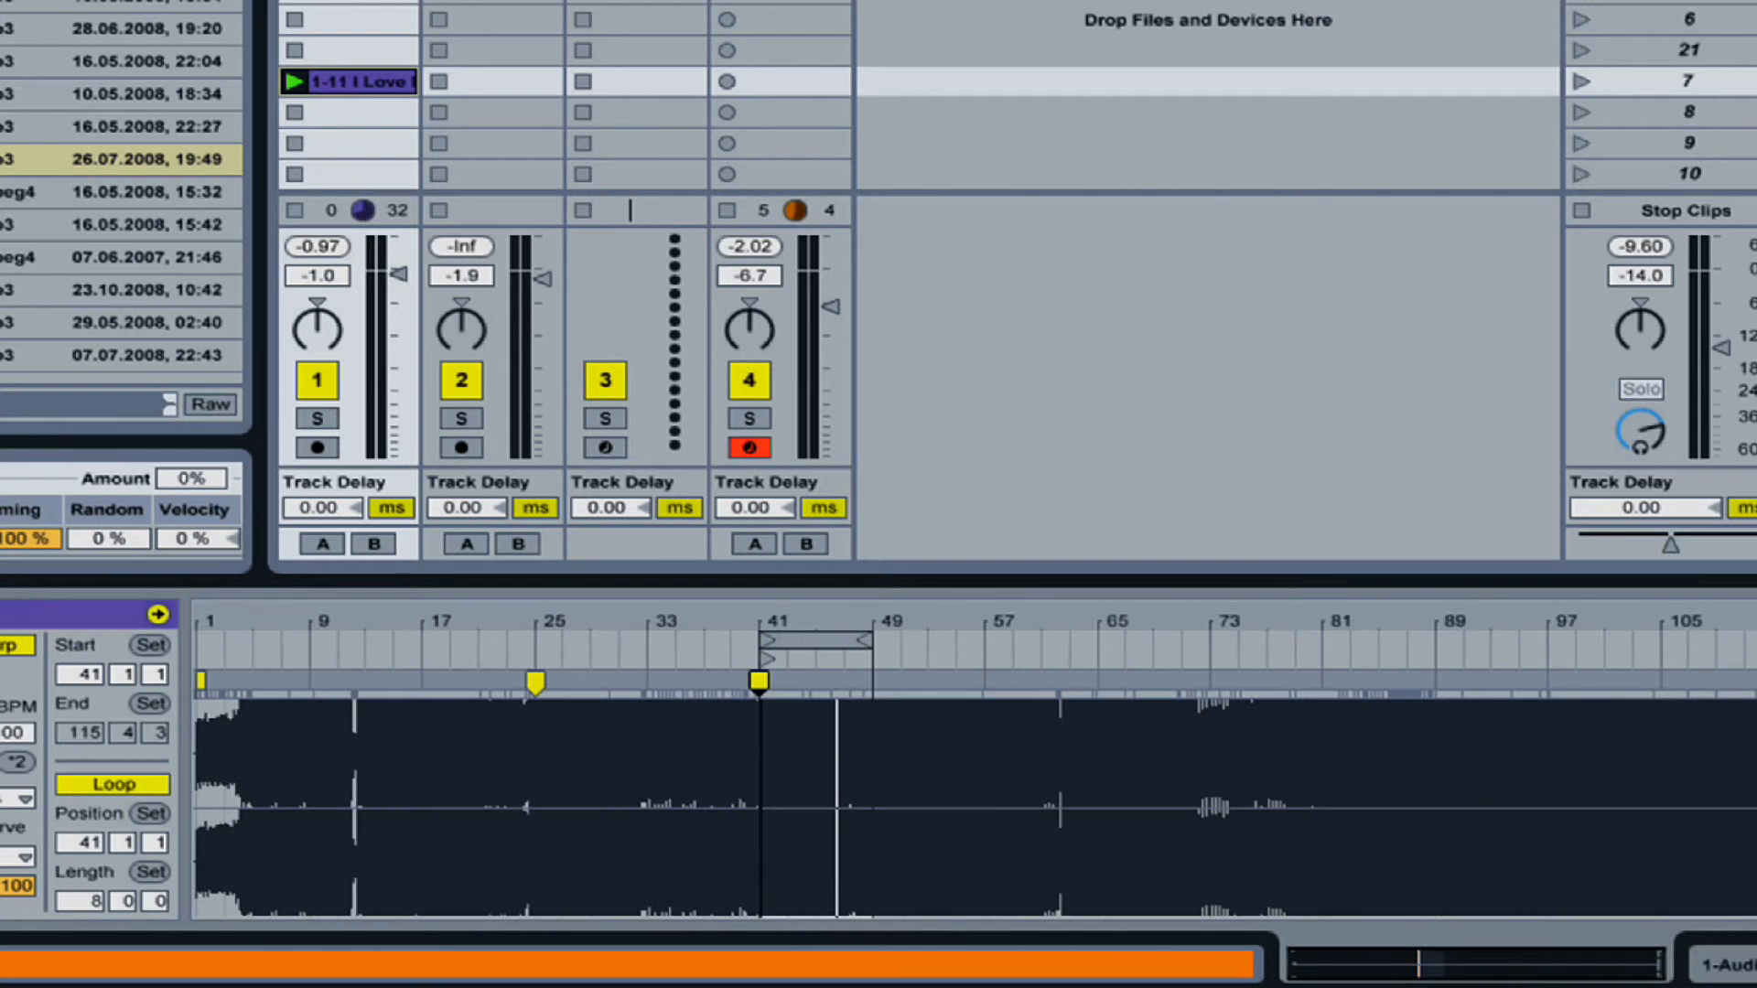
Move the 8-bar loop and start marker together to bar 49 and relaunch the "1-11 I Love" clip
click(841, 646)
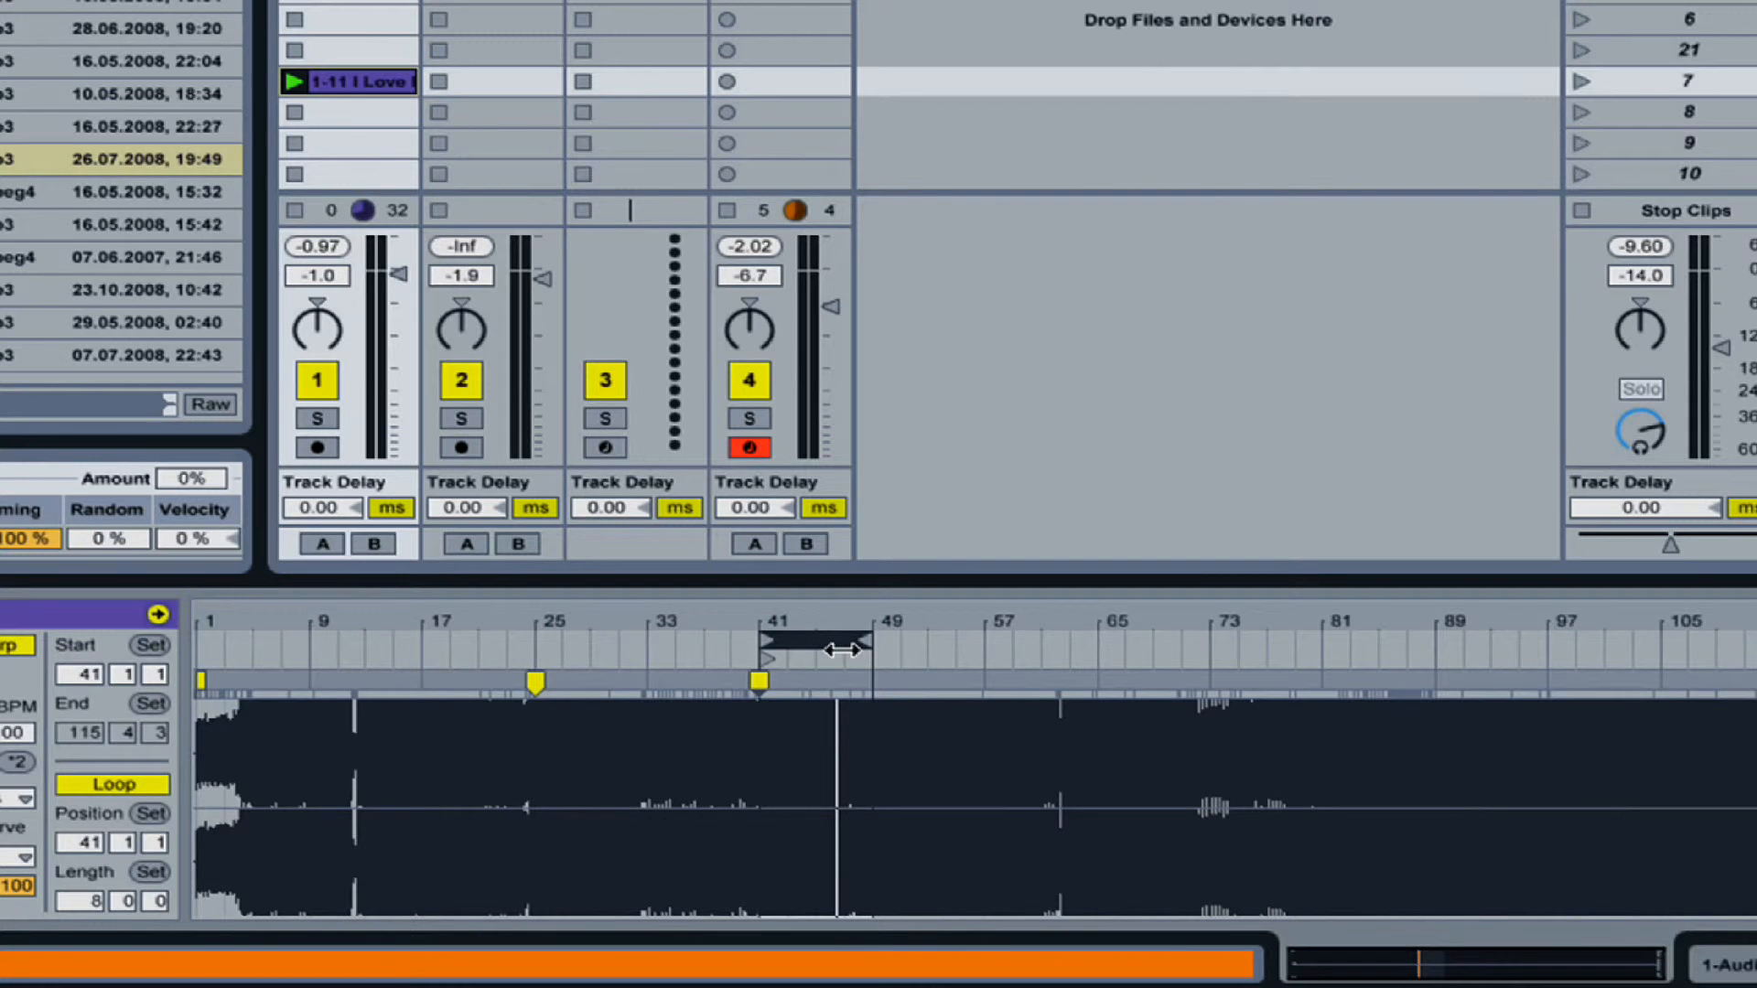
key(Up)
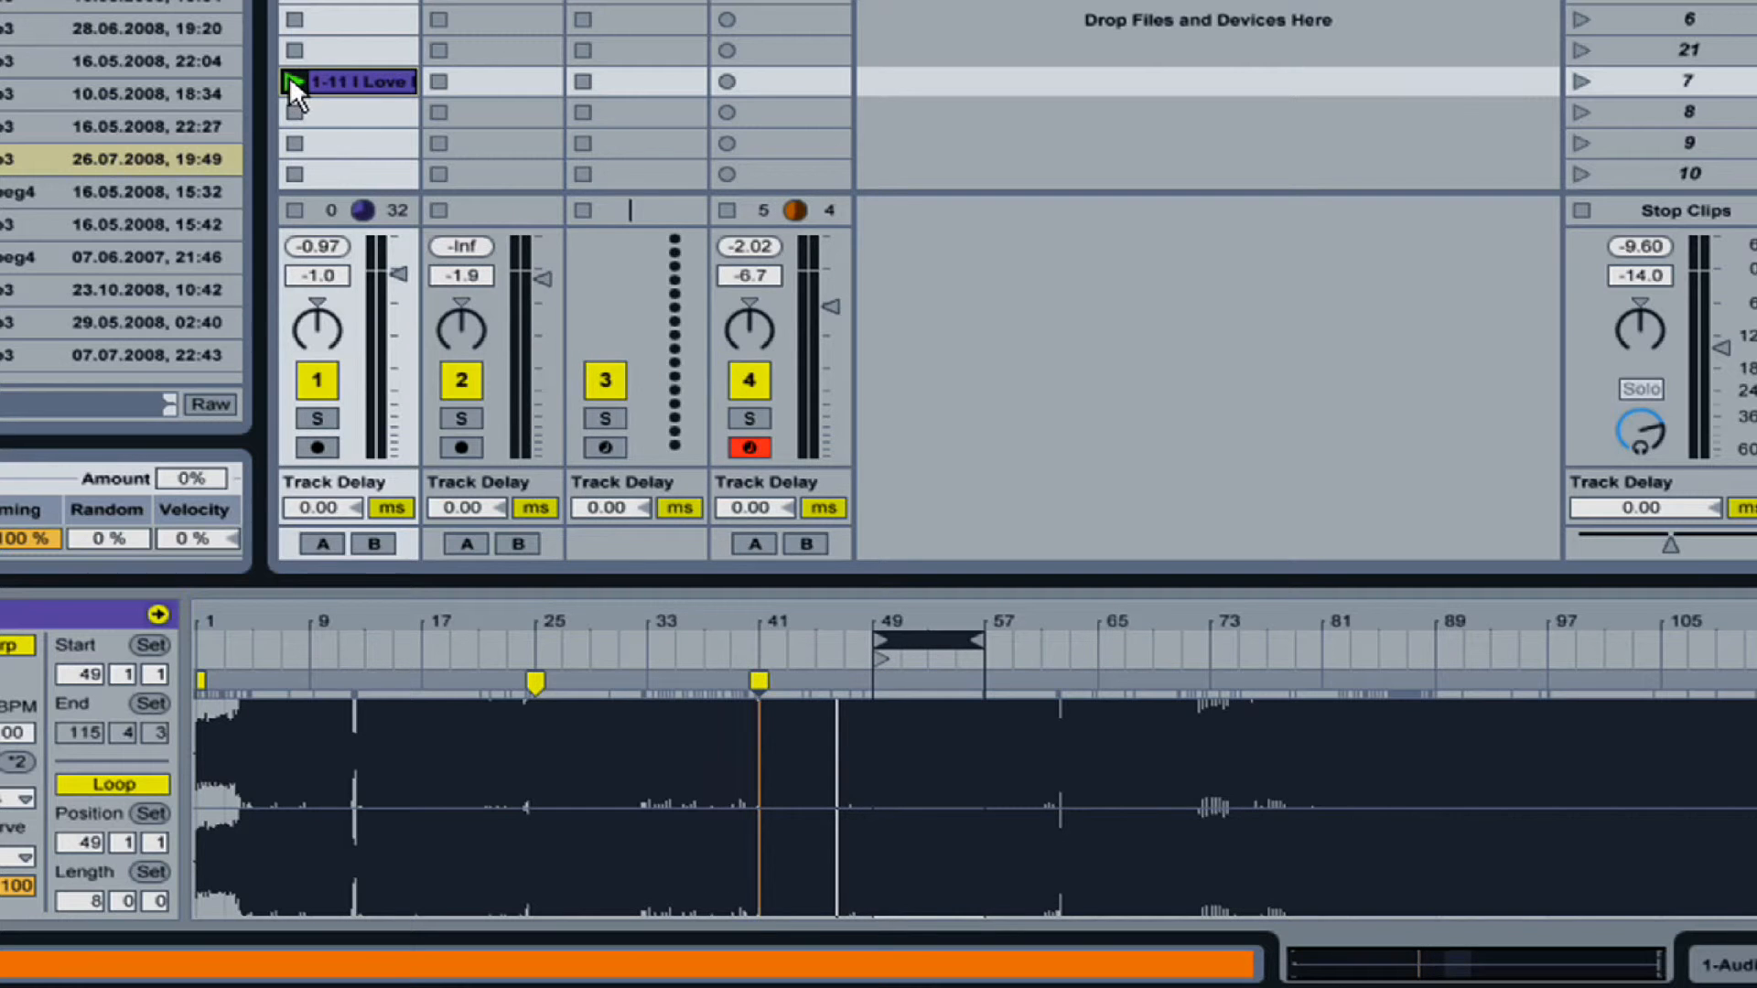
key(Up)
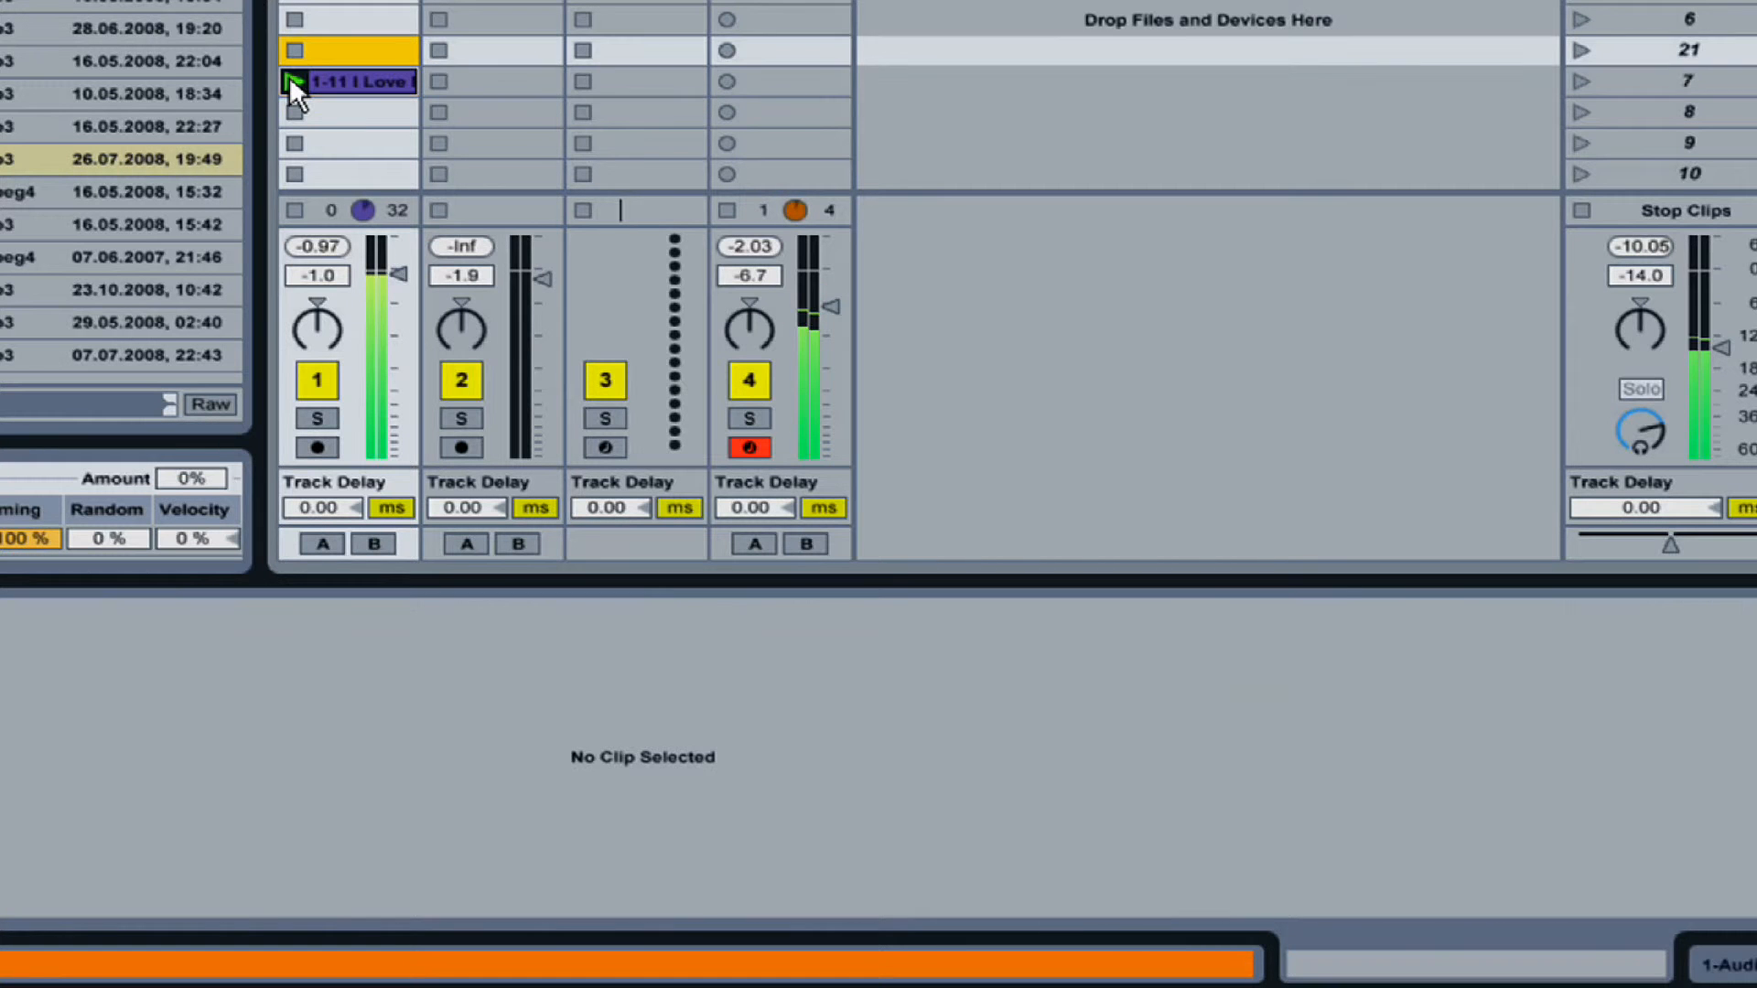
click(316, 74)
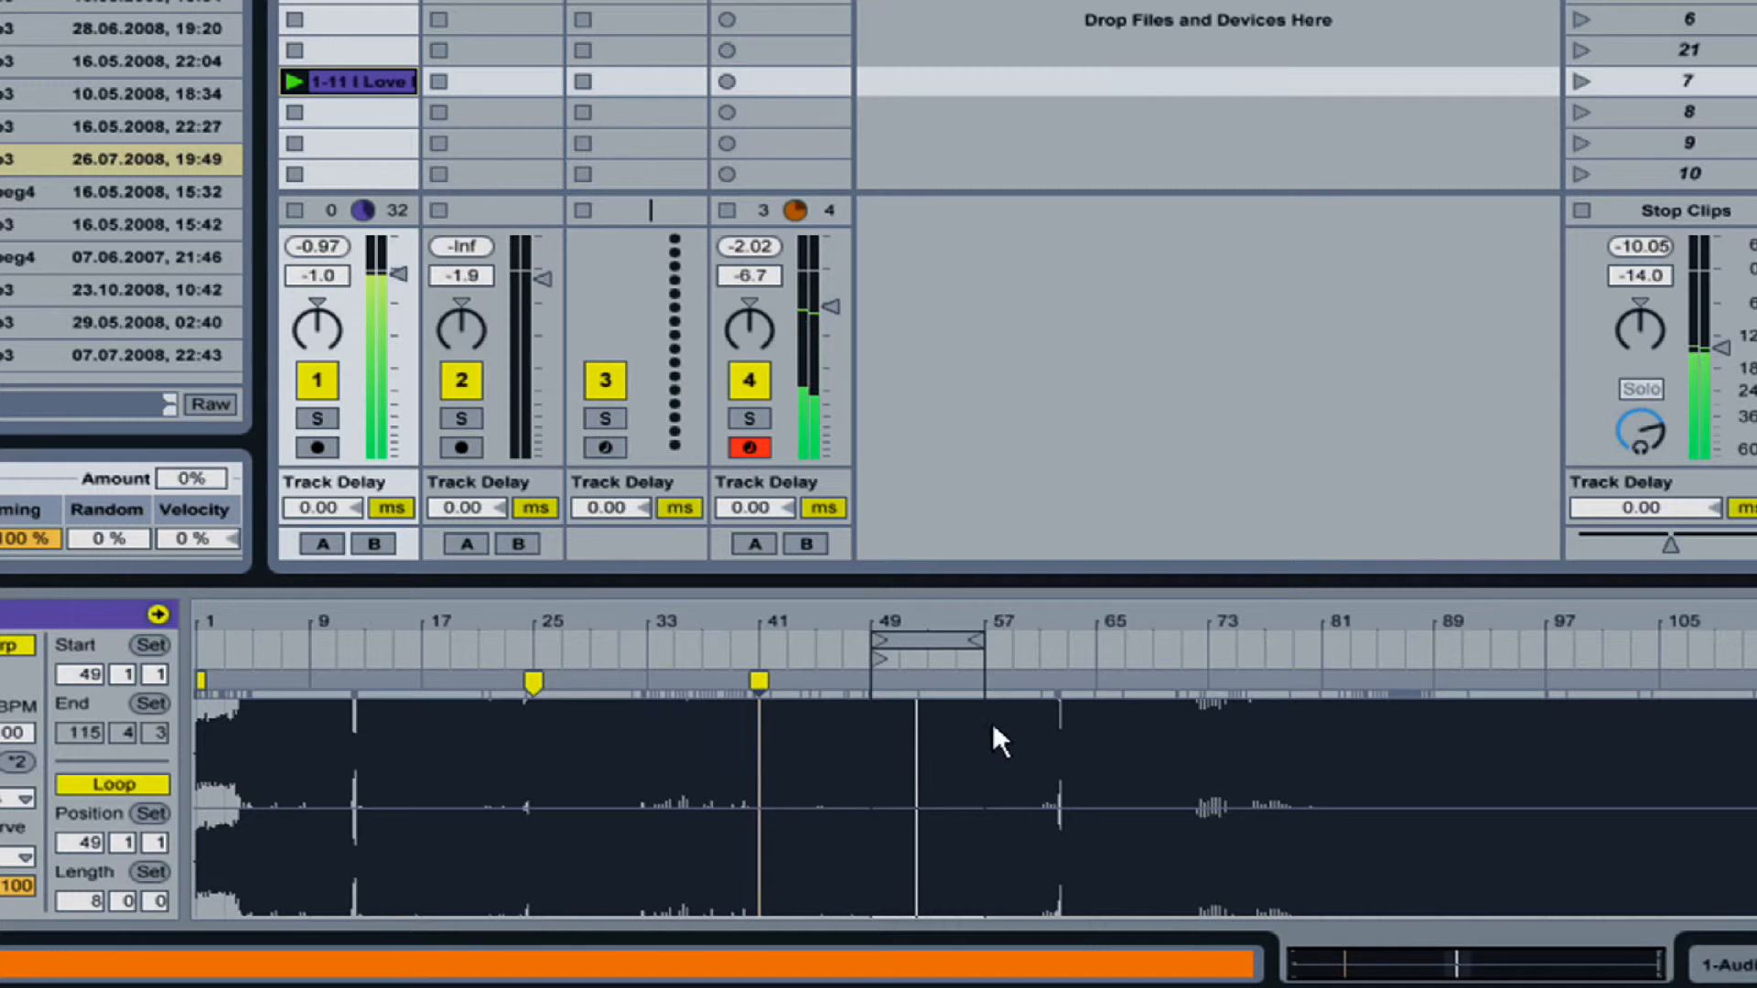
Move the clip's 8-bar loop and start marker on to bar 57 and then bar 65 during playback, and stop
click(903, 643)
key(Up)
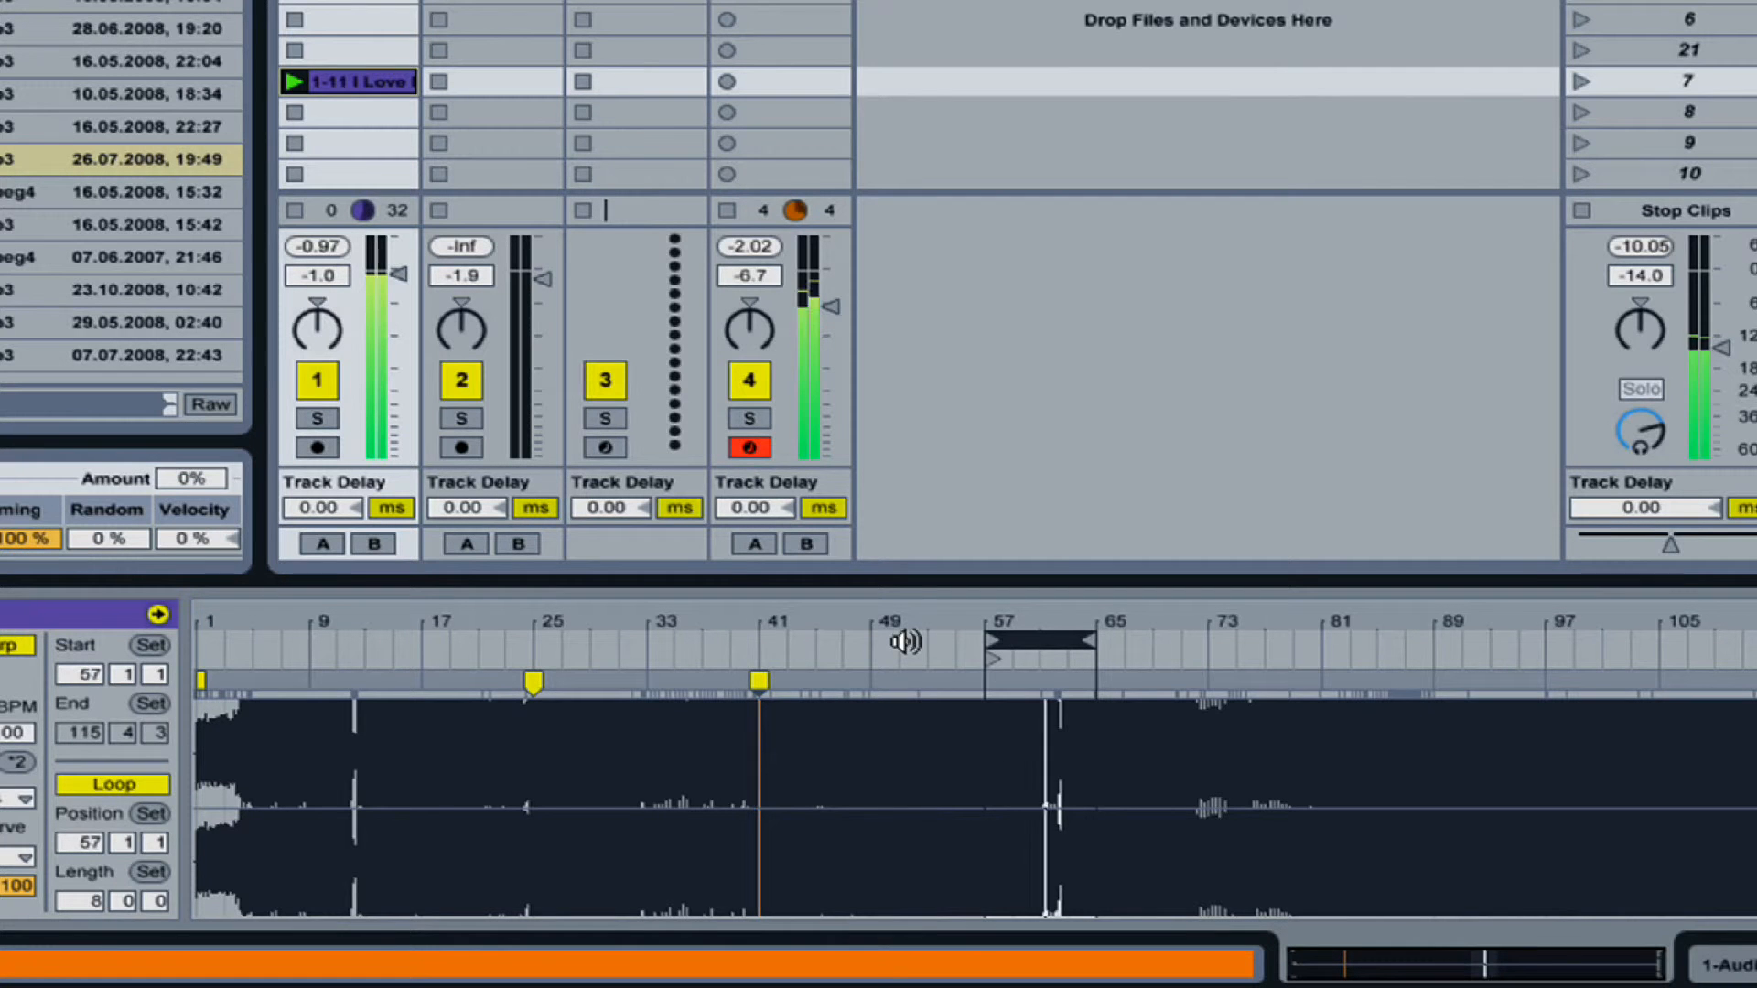
key(Up)
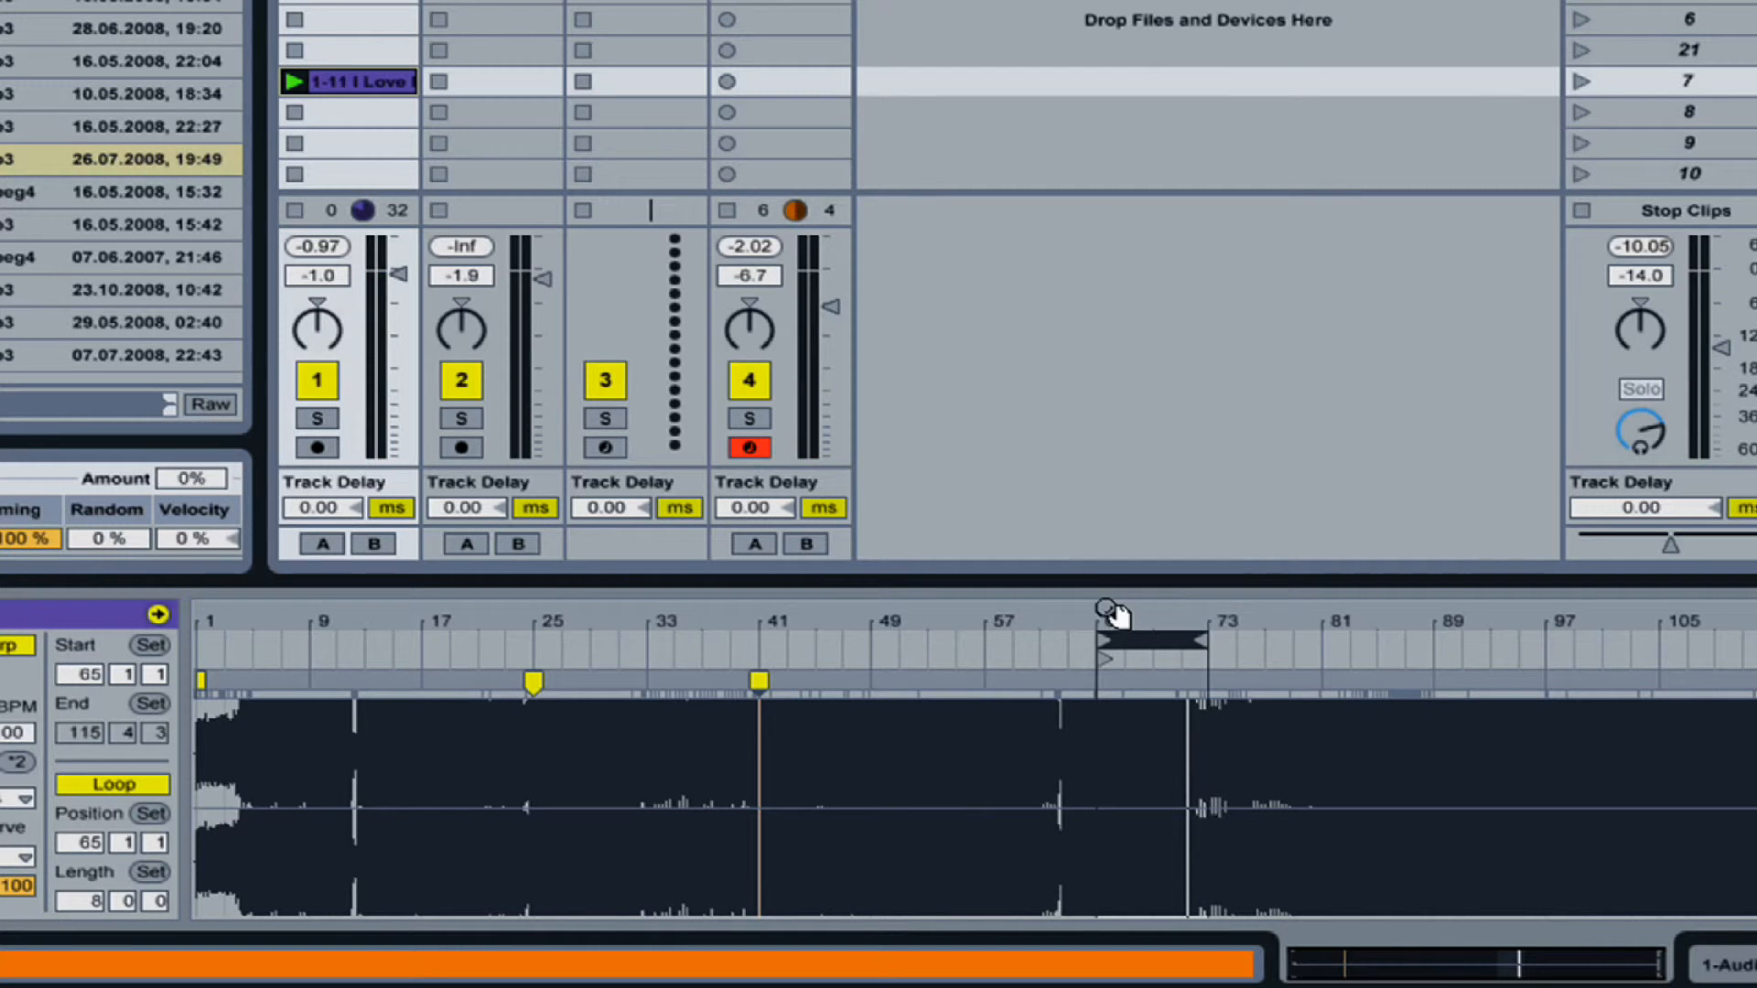
Add a warp marker at the transient just after bar 65 and align that transient precisely with the bar 65 line
drag(1095, 604, 991, 883)
mouse_move(989, 615)
mouse_down()
mouse_move(1007, 640)
mouse_move(1177, 678)
mouse_move(1083, 707)
mouse_up()
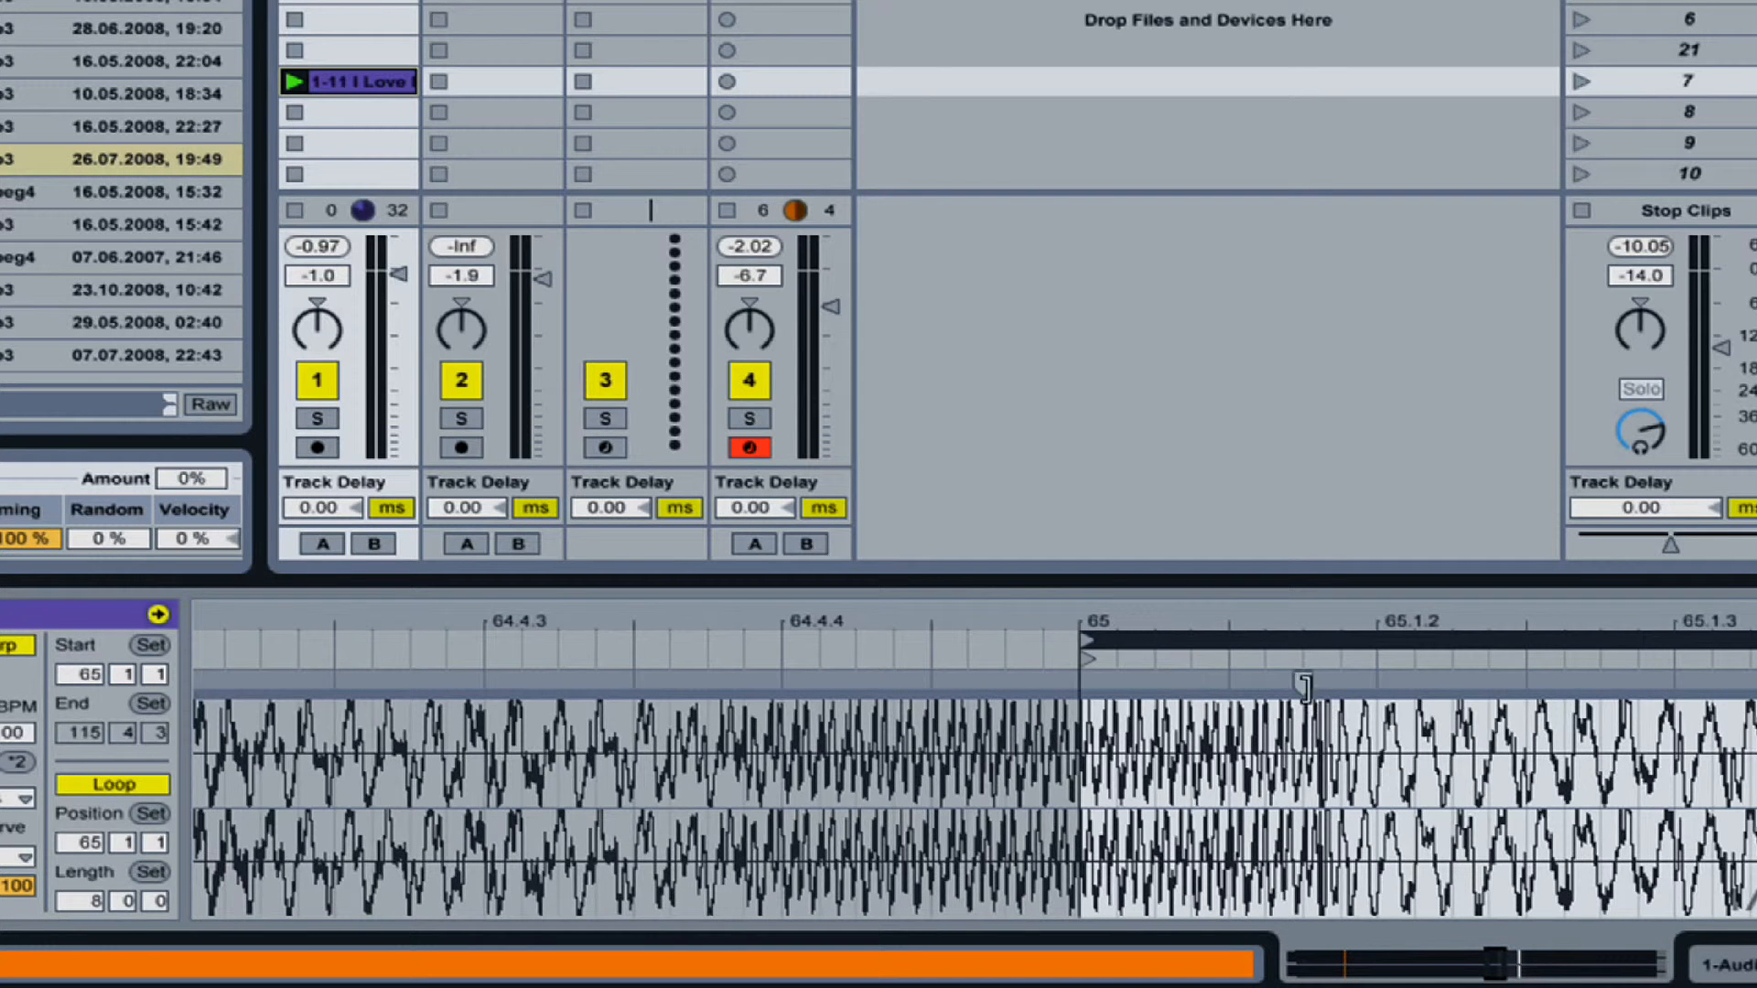
double_click(1305, 684)
drag(1303, 680, 1080, 679)
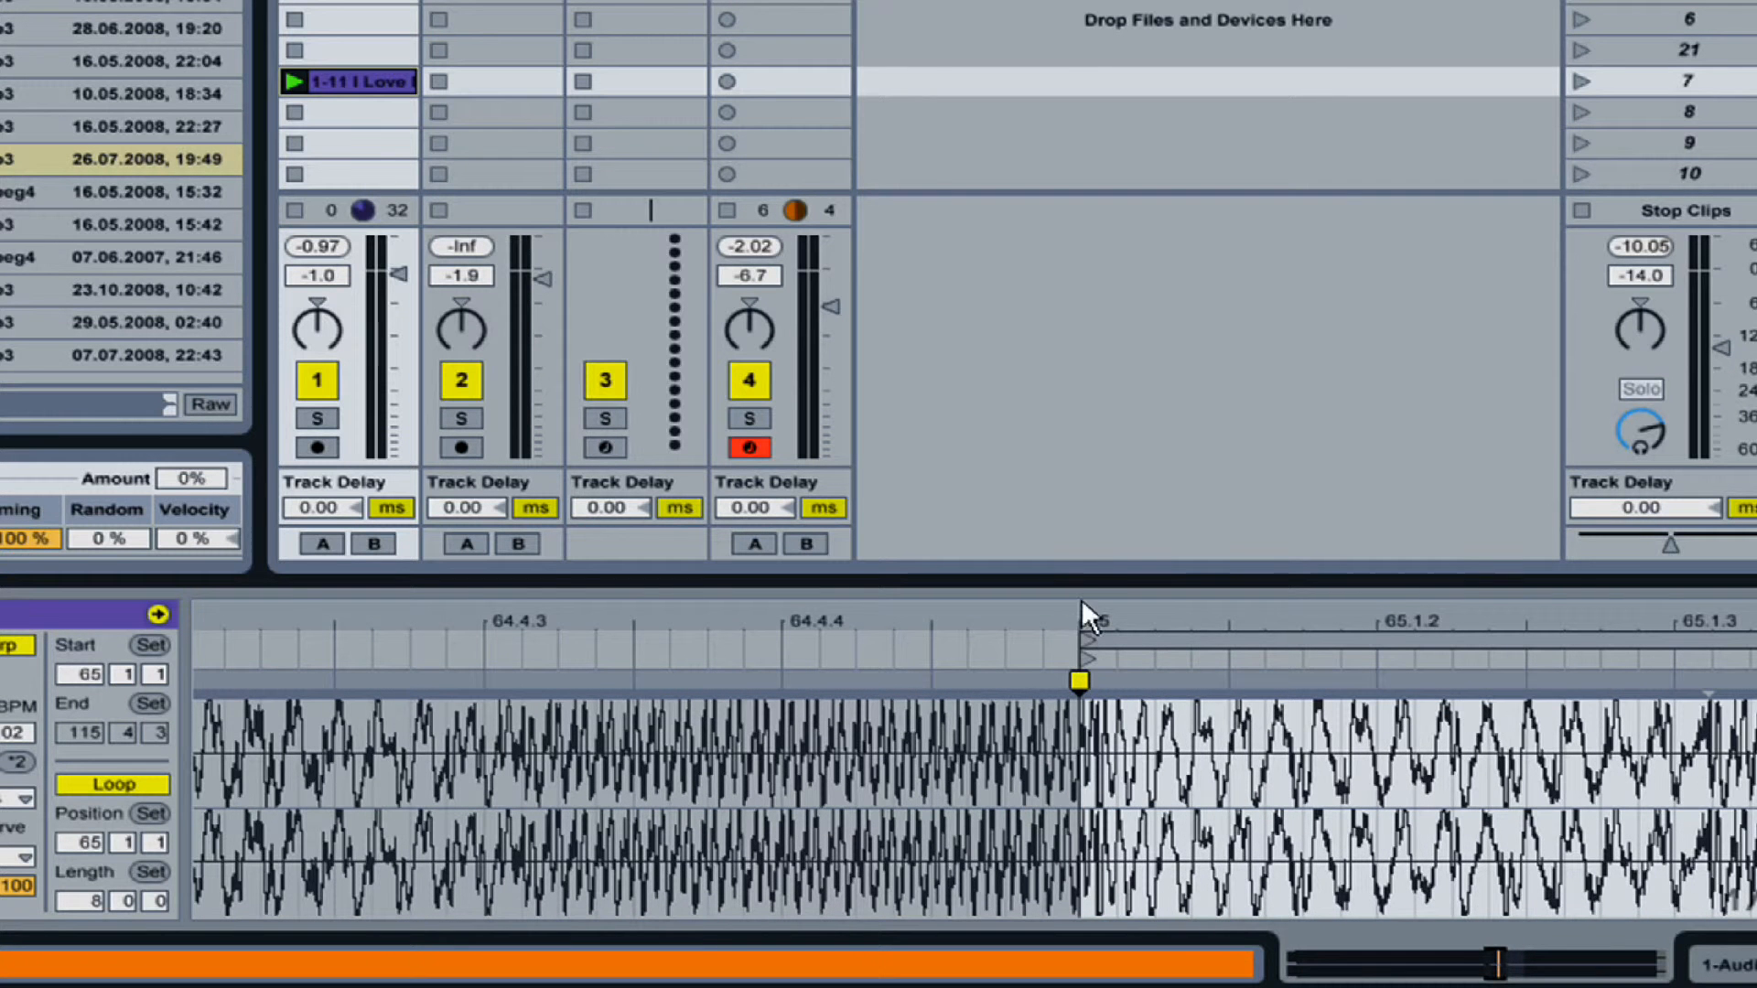
drag(1089, 613, 1098, 632)
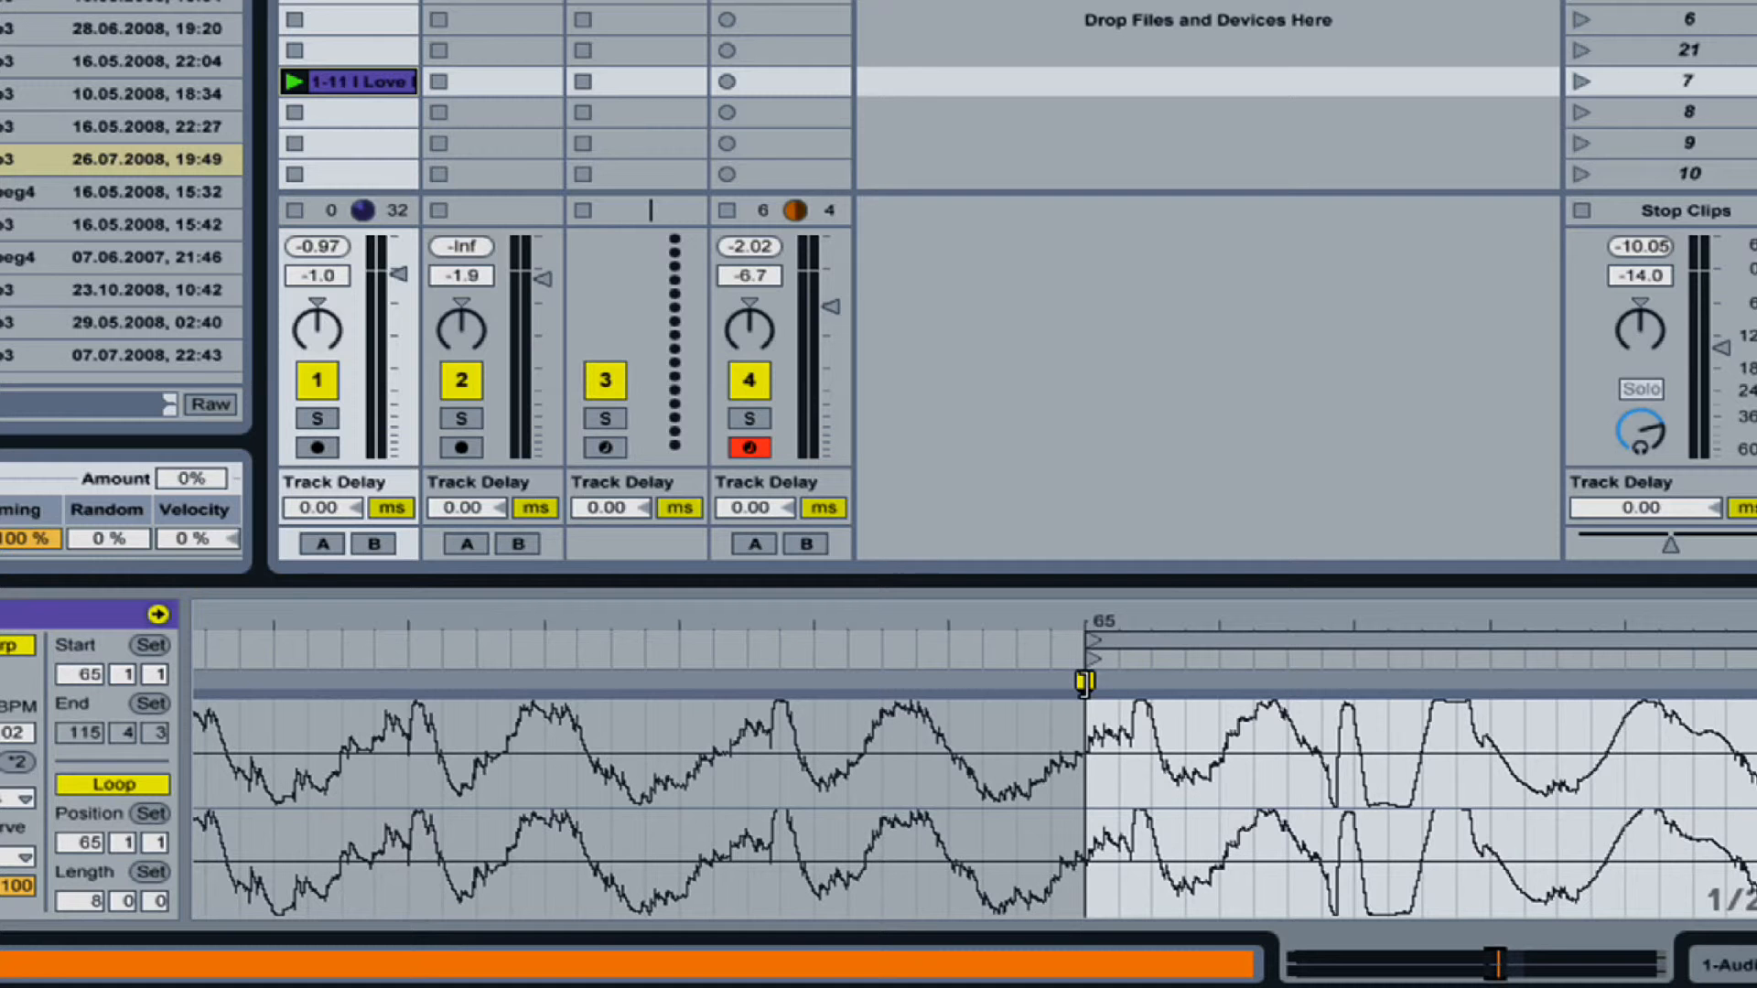
drag(1085, 679, 852, 686)
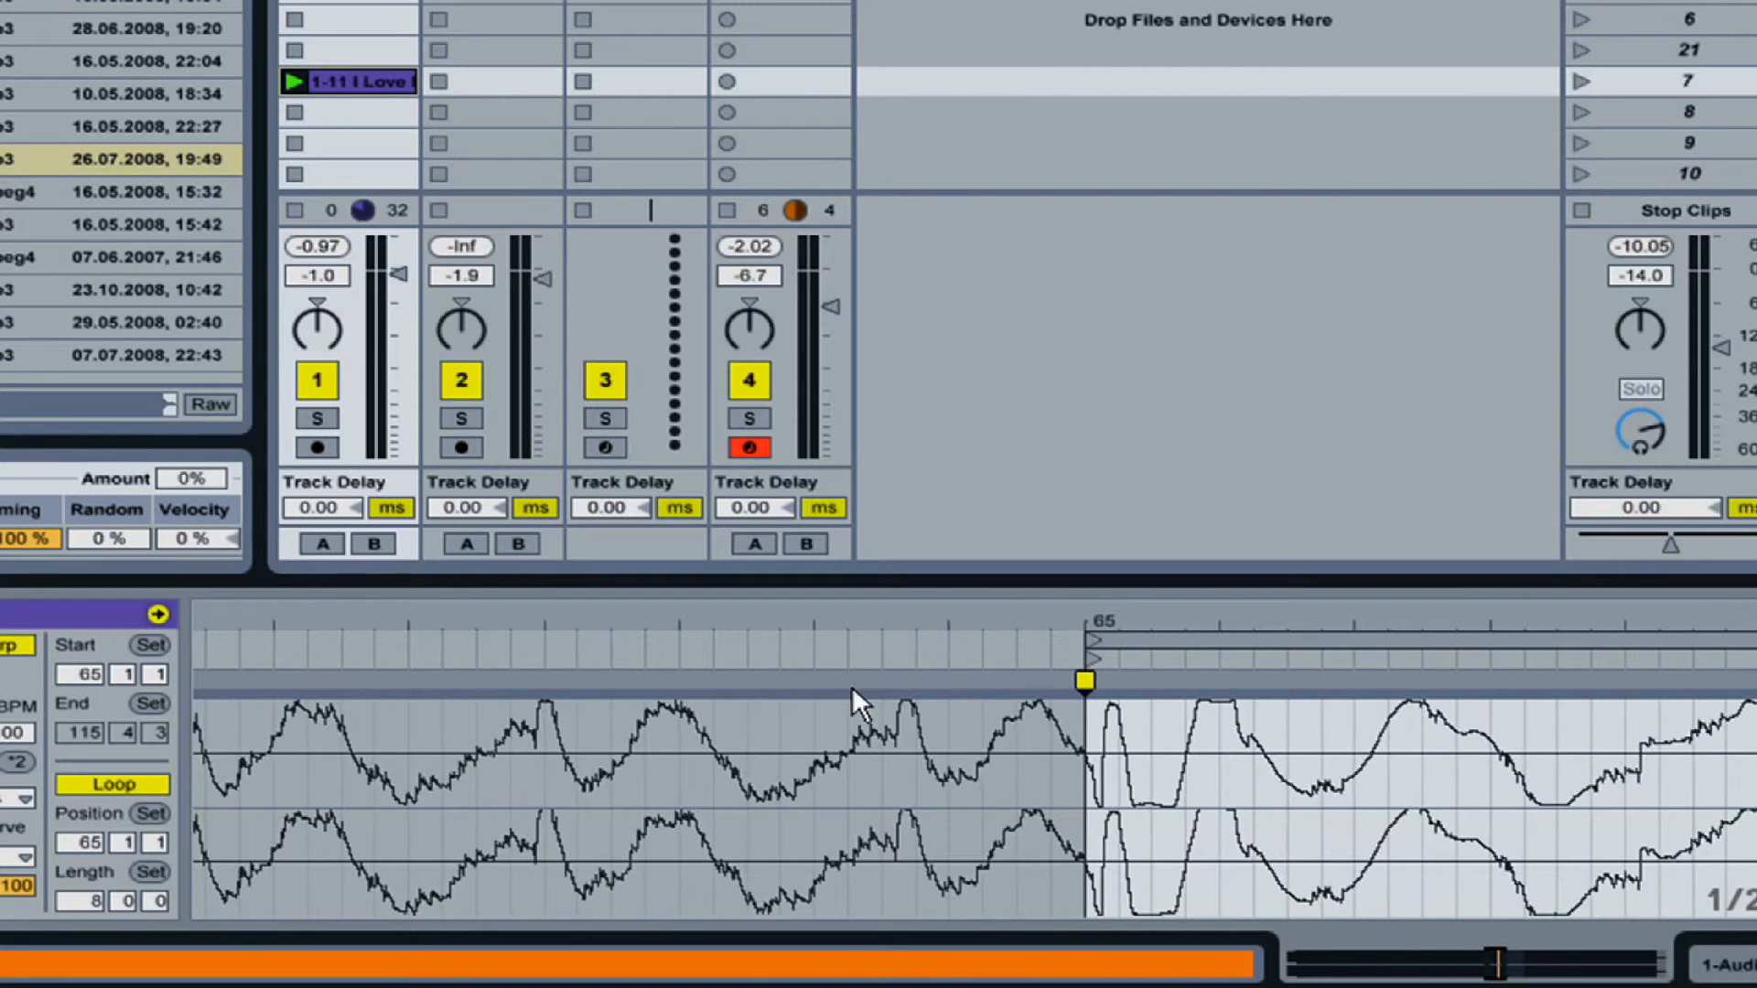
drag(990, 623, 991, 485)
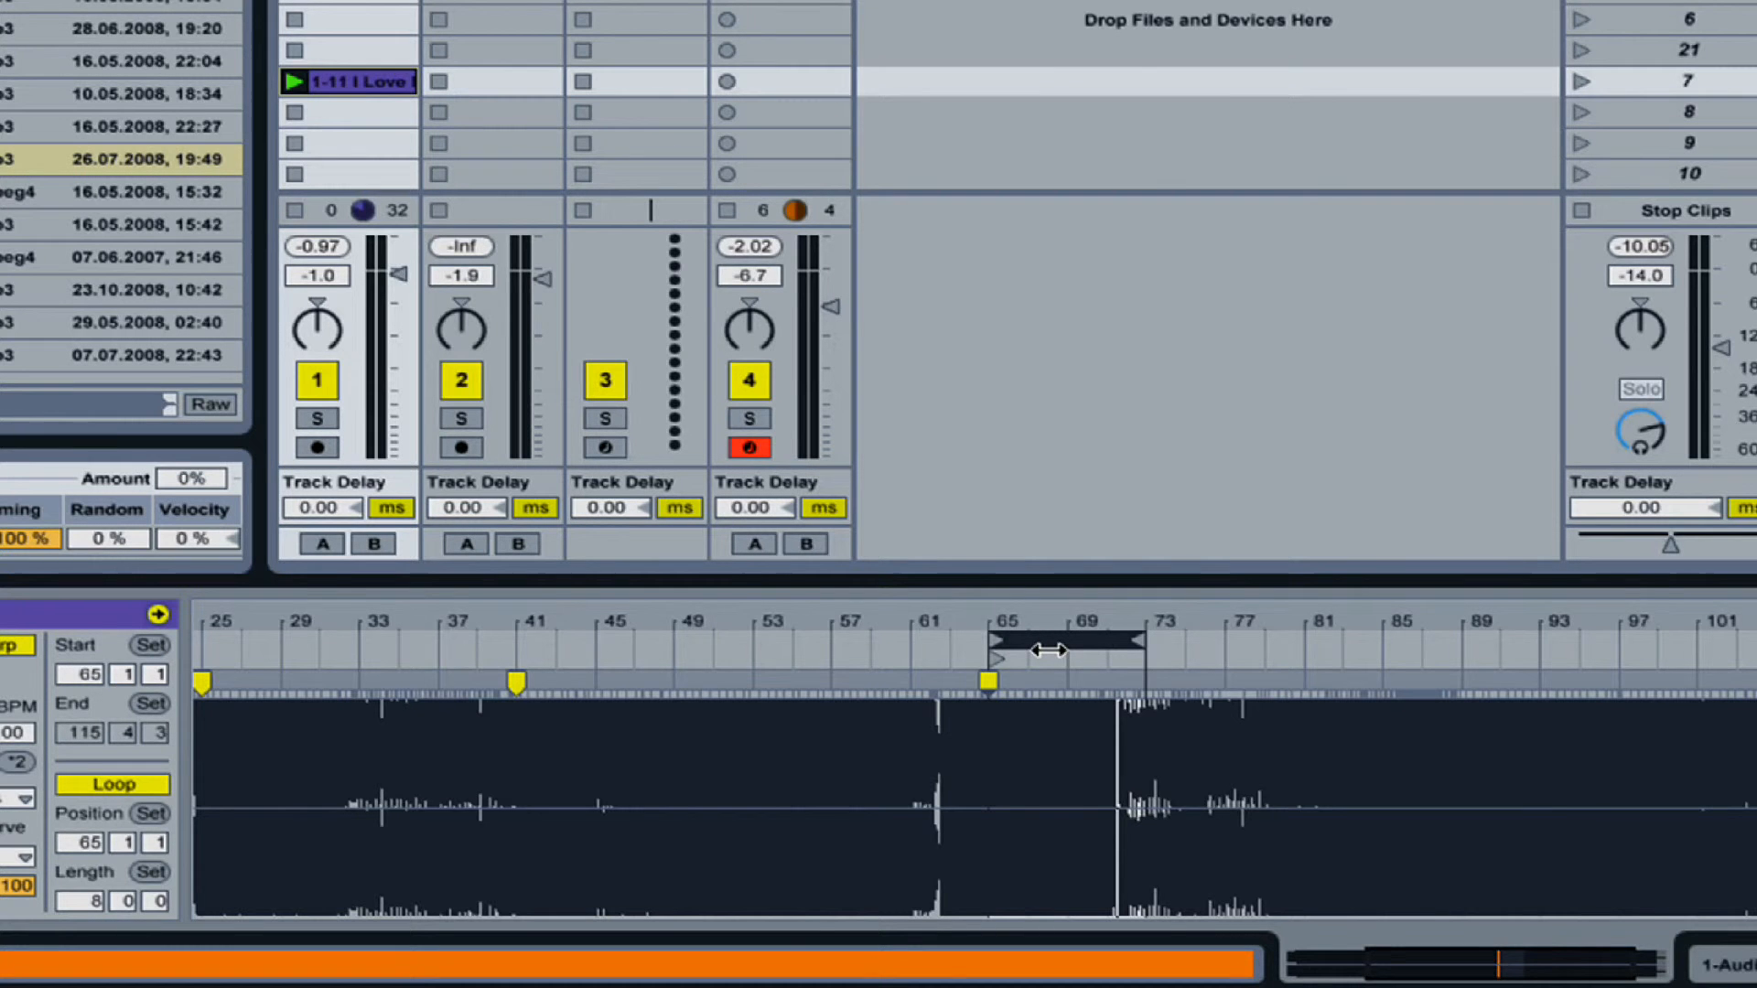
Shift the clip's 8-bar loop and start marker together from bar 65 to bar 81
key(Up)
key(Down)
key(Up)
key(Up)
key(Up)
key(Up)
key(Up)
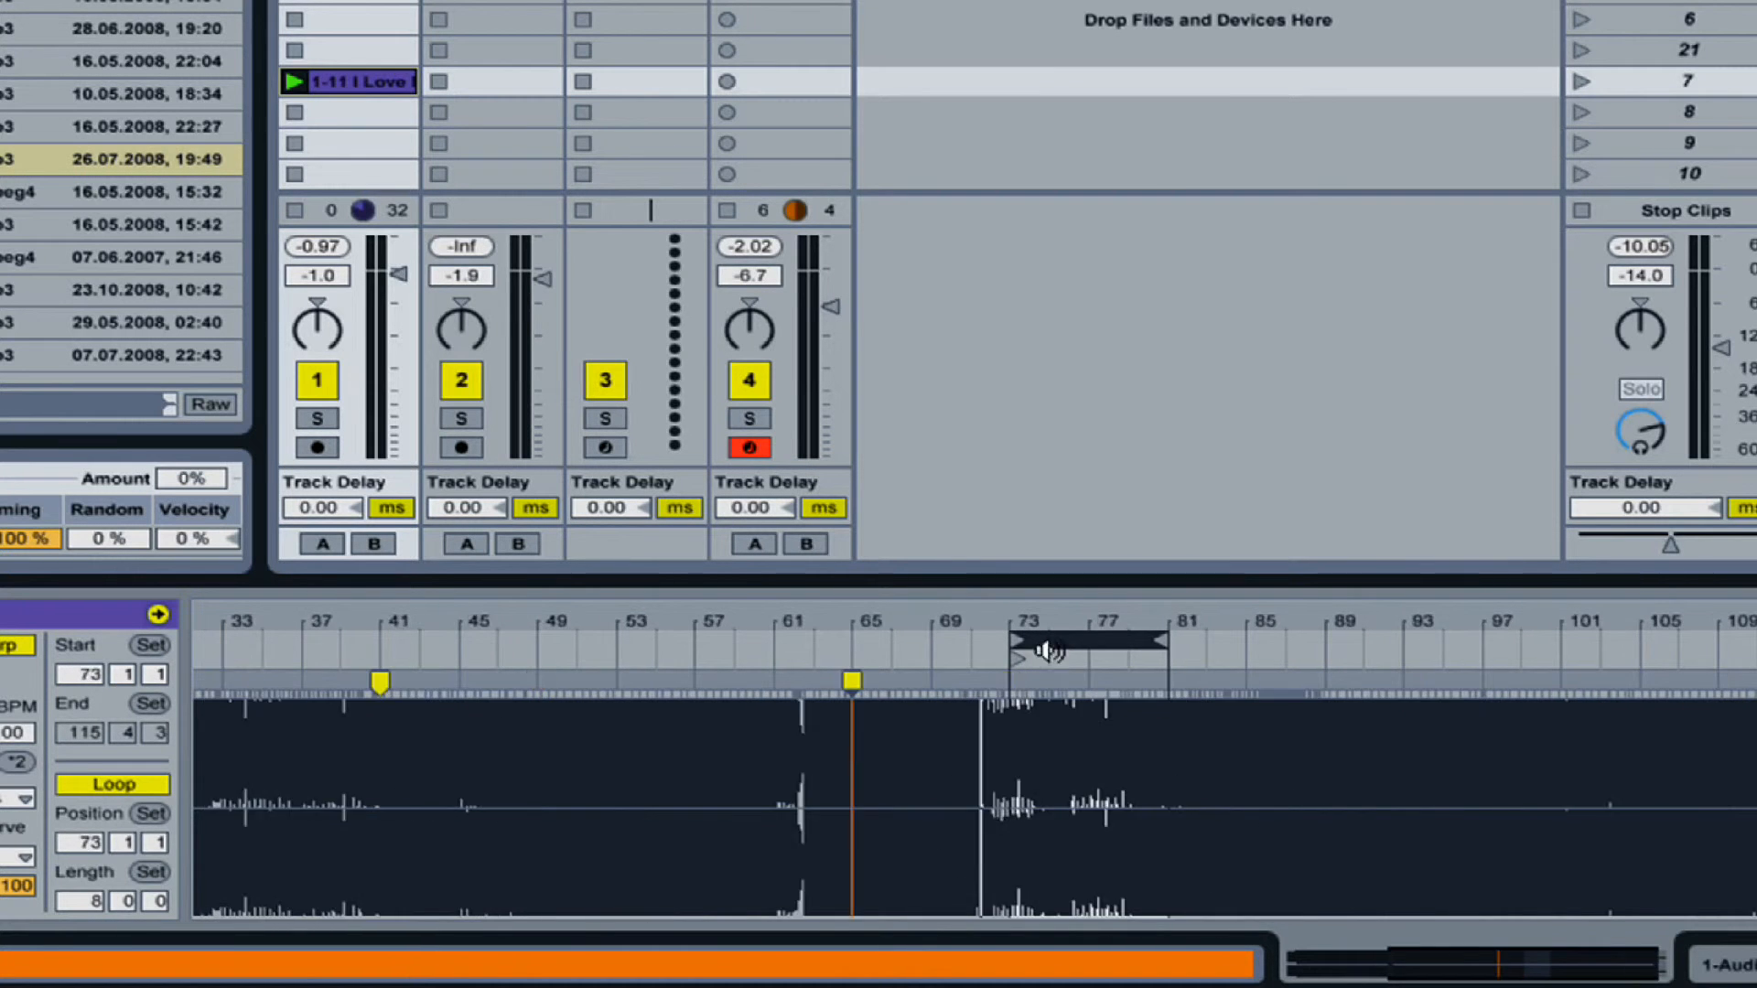
key(Down)
key(Down)
key(Down)
key(Down)
key(Down)
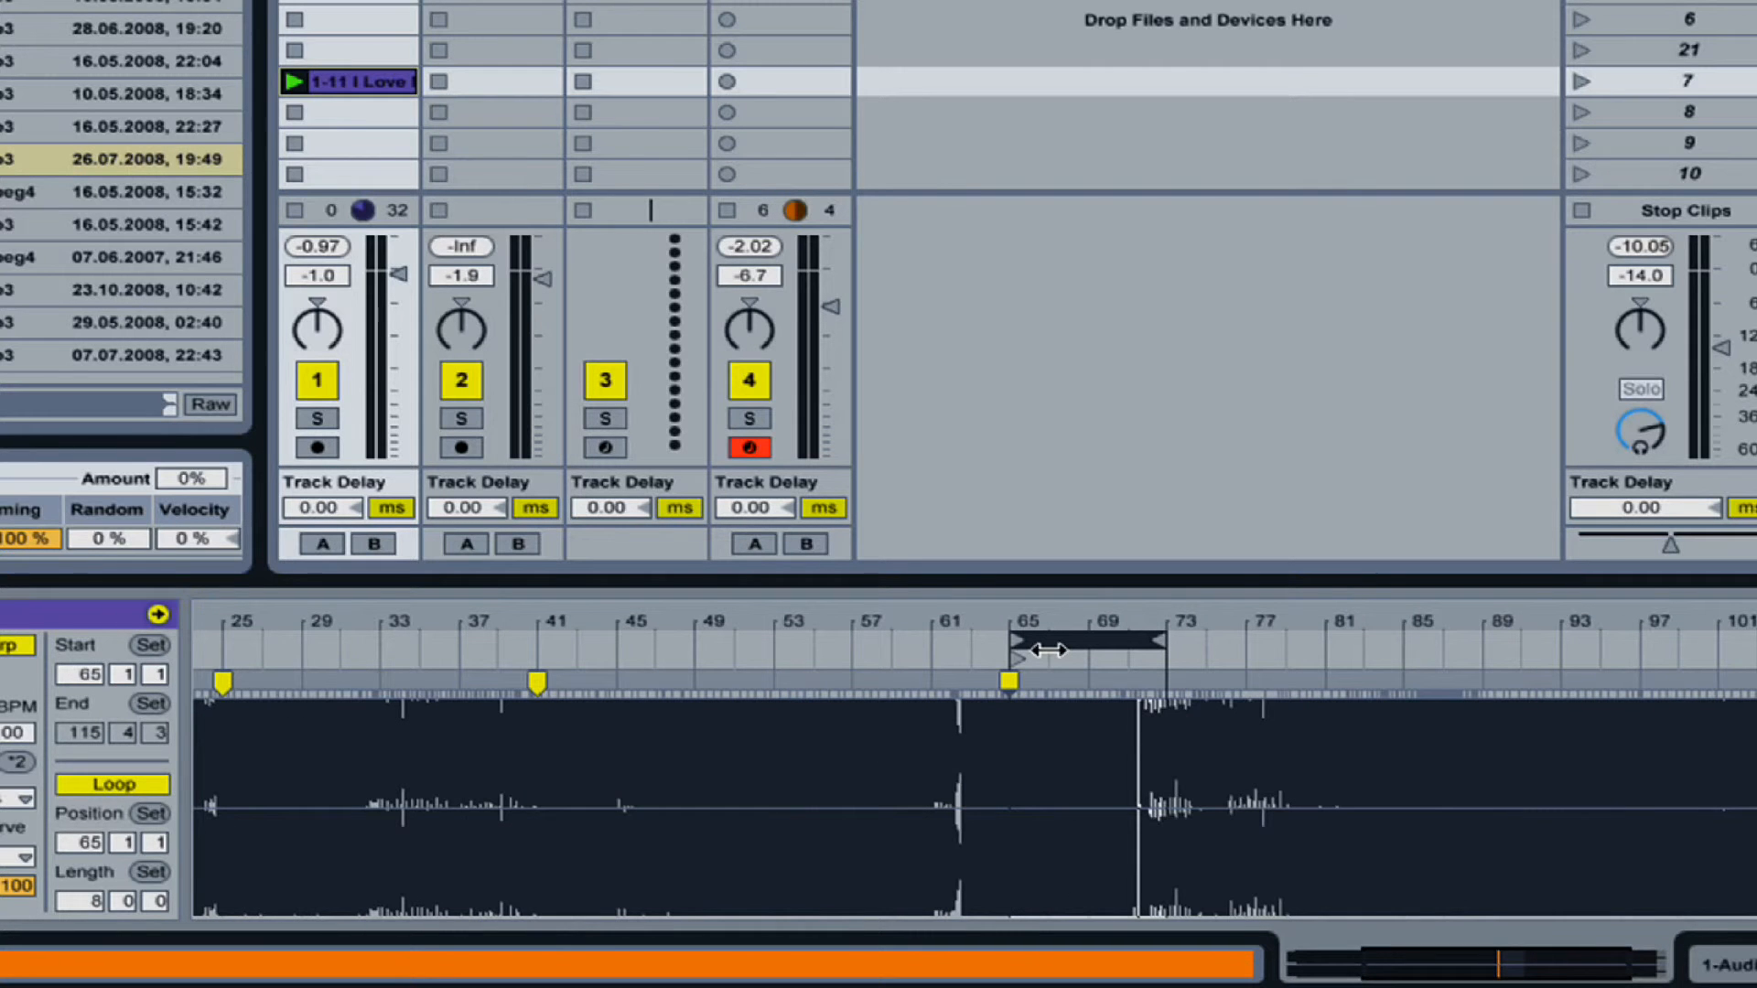
key(Up)
key(Up)
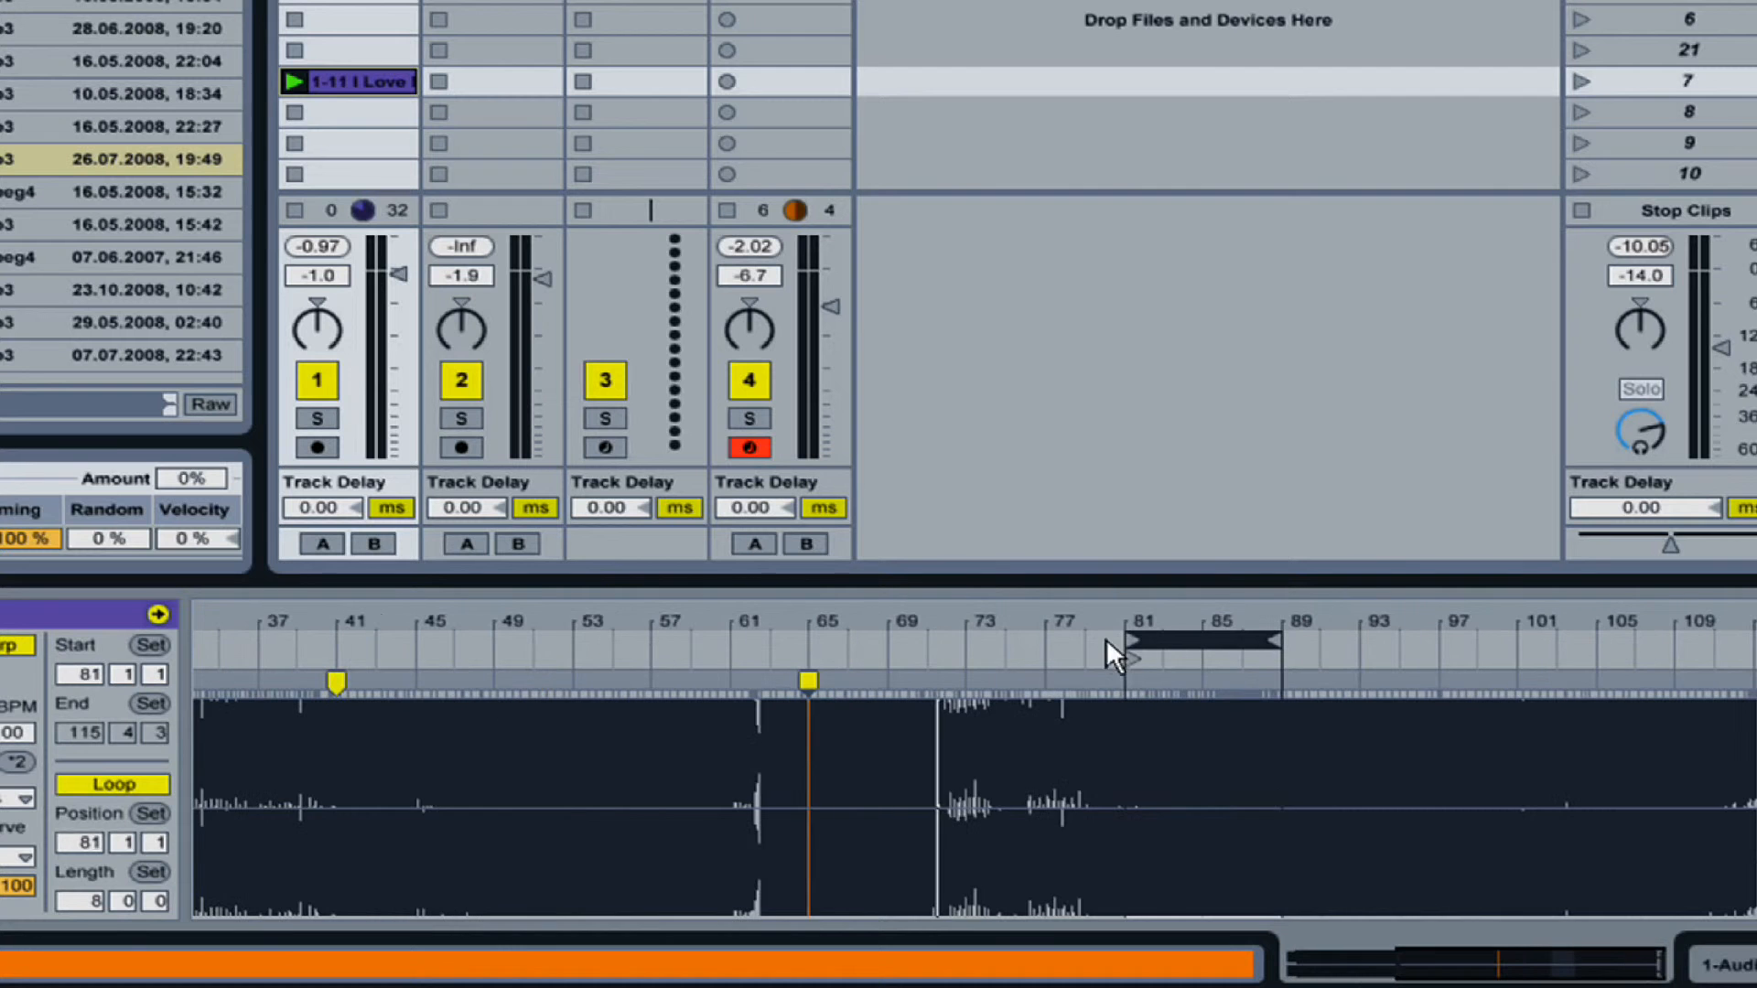
Add a warp marker at the transient just after bar 81 and align that transient precisely with the bar 81 line
drag(1134, 618, 1135, 797)
drag(961, 618, 946, 741)
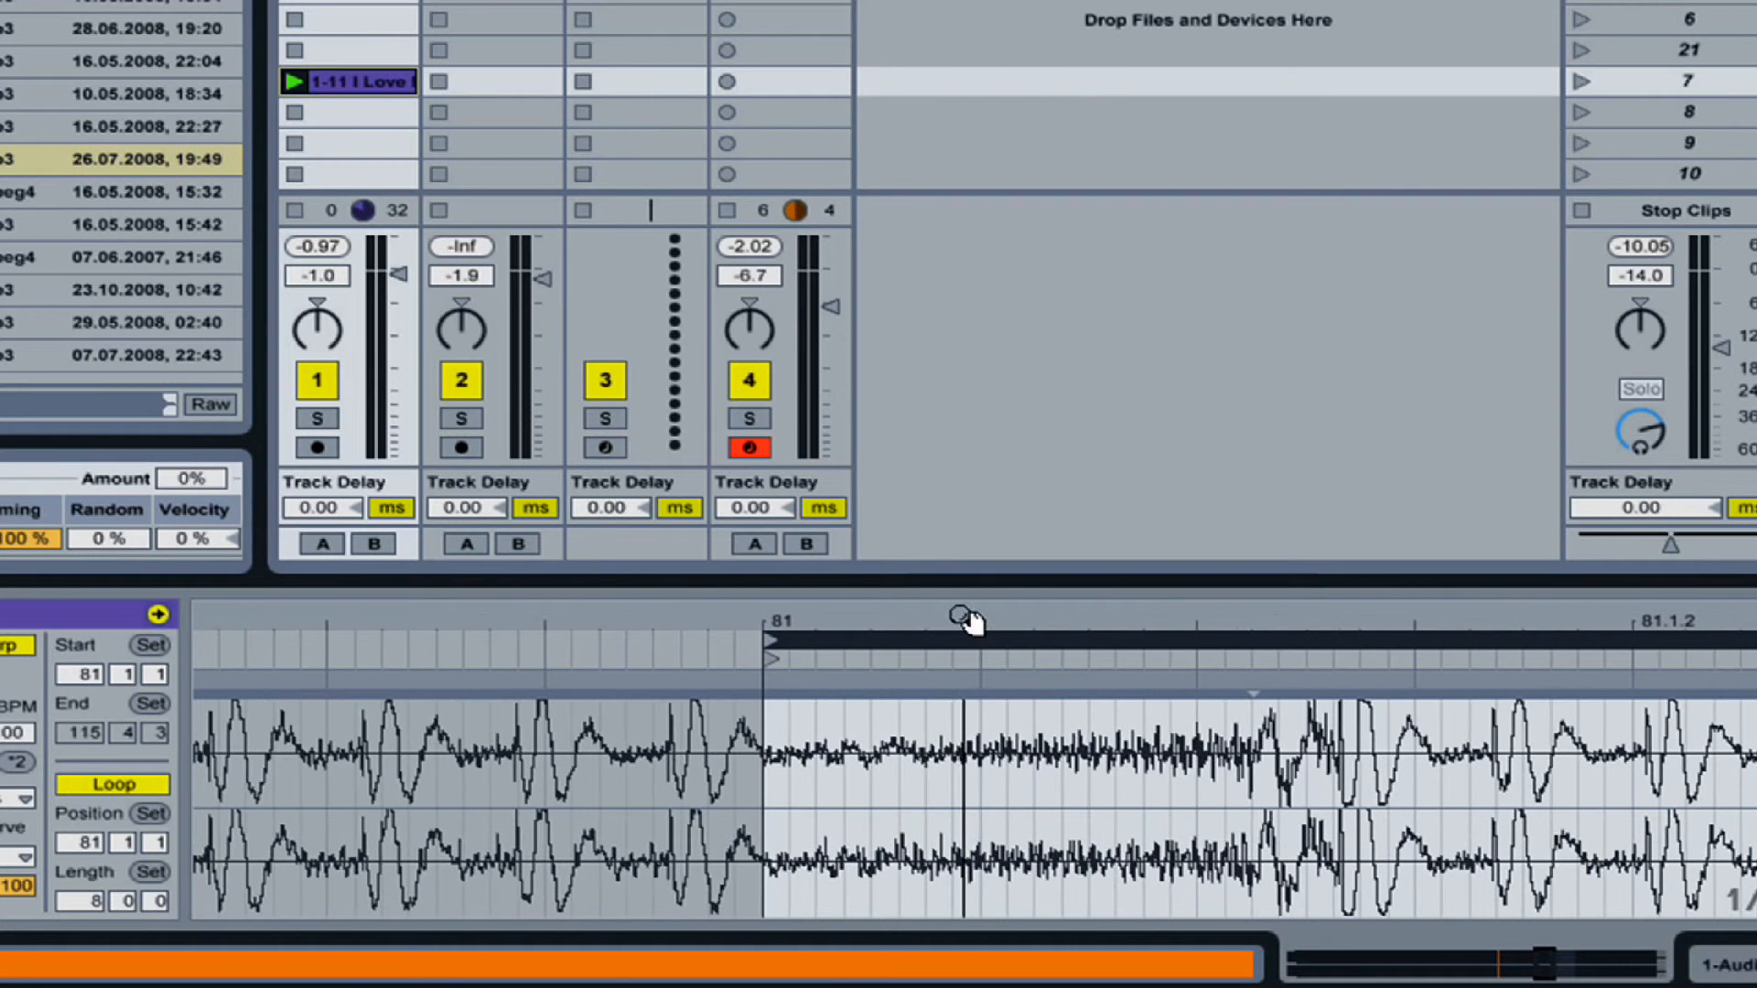
double_click(1253, 686)
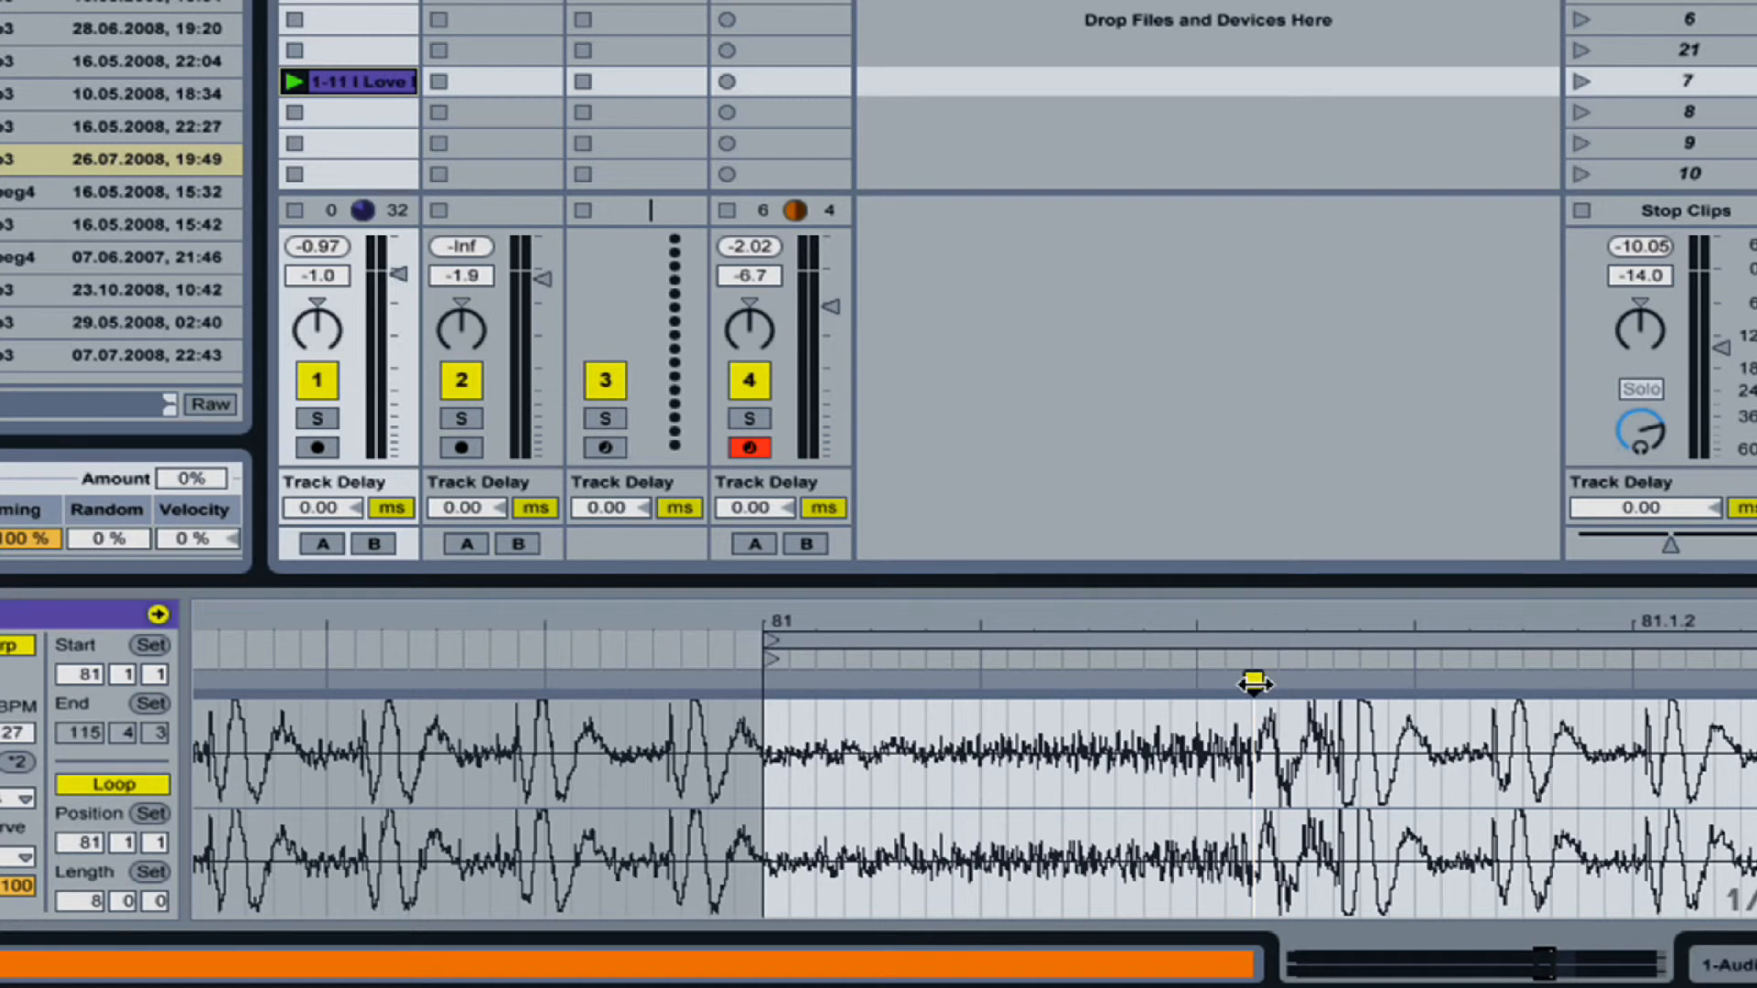
drag(1254, 685, 775, 695)
mouse_move(780, 619)
mouse_down()
mouse_move(781, 649)
mouse_move(776, 613)
mouse_up()
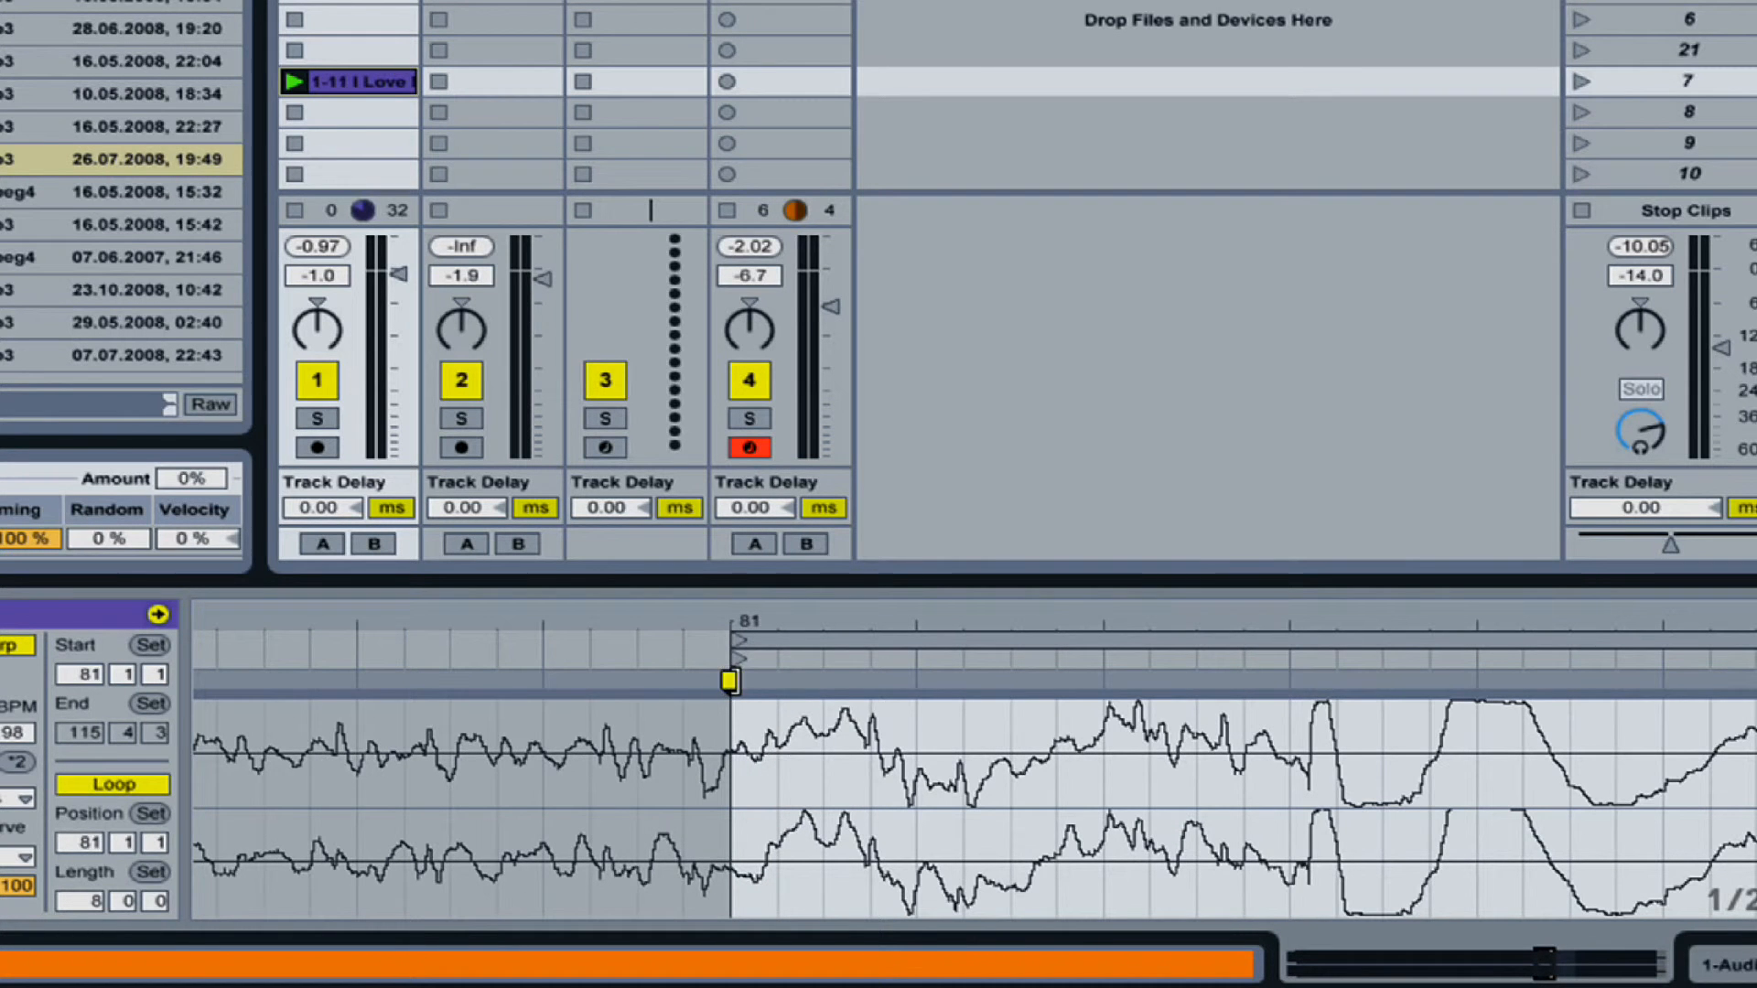
mouse_move(729, 681)
mouse_down()
mouse_move(196, 622)
mouse_move(533, 627)
mouse_move(513, 668)
mouse_up()
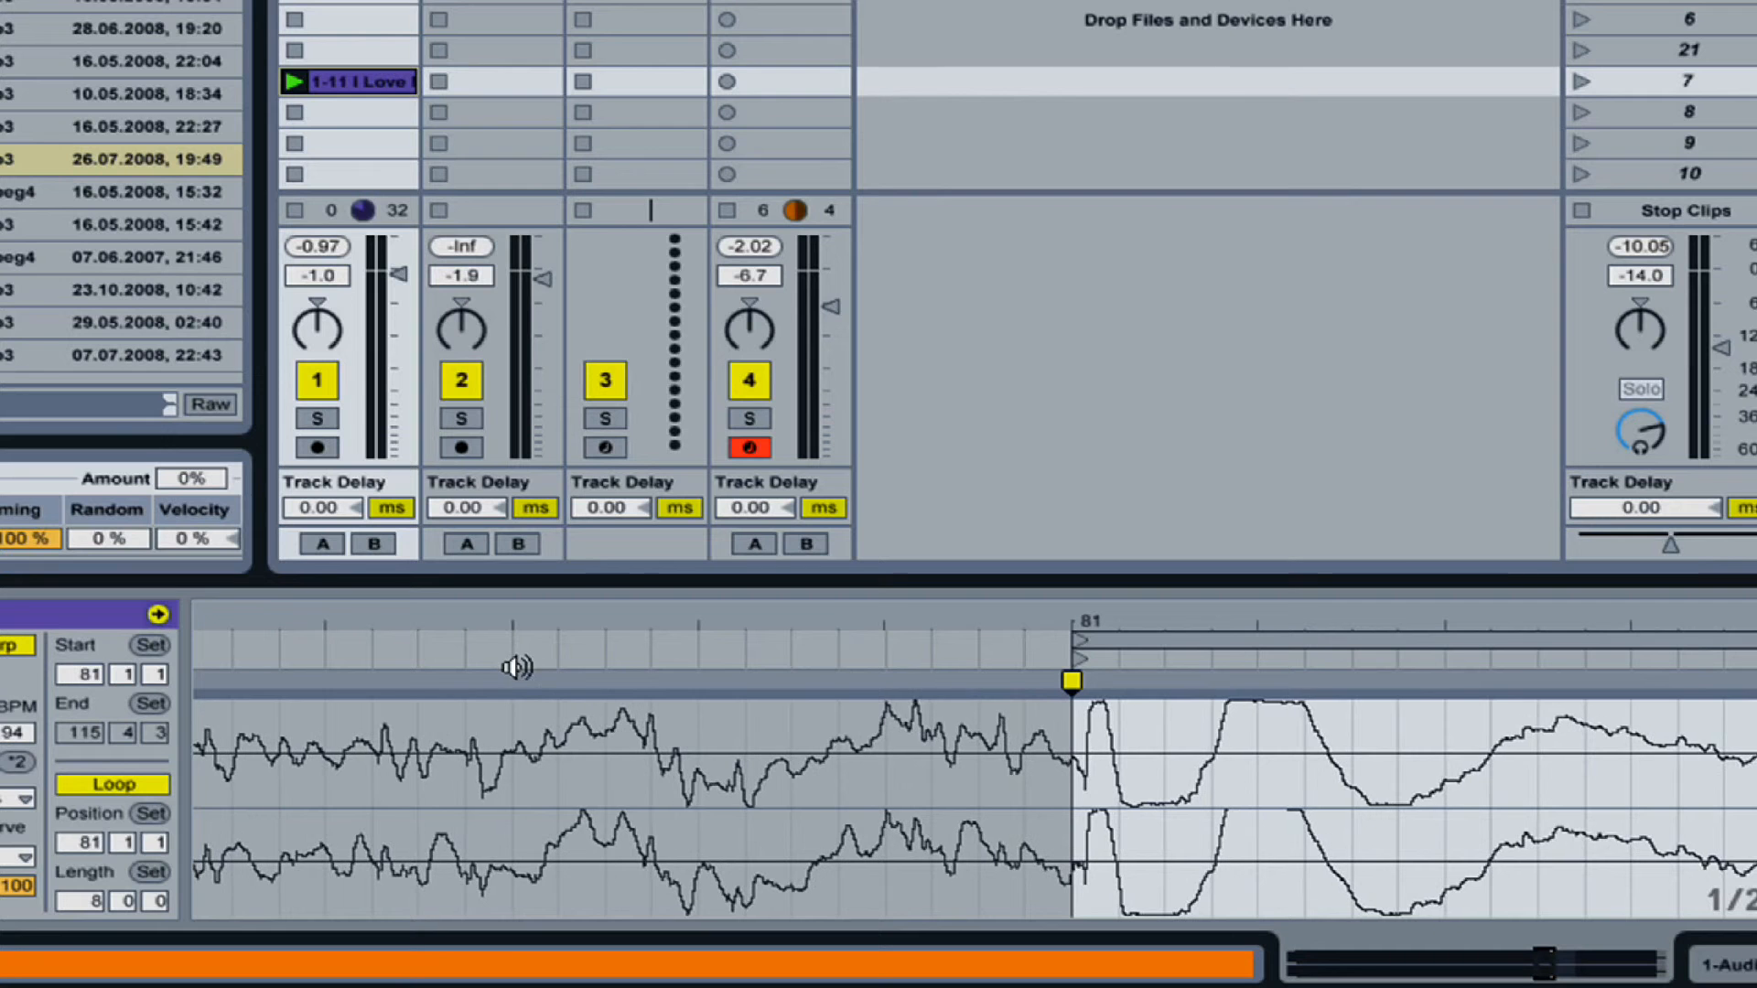
double_click(975, 611)
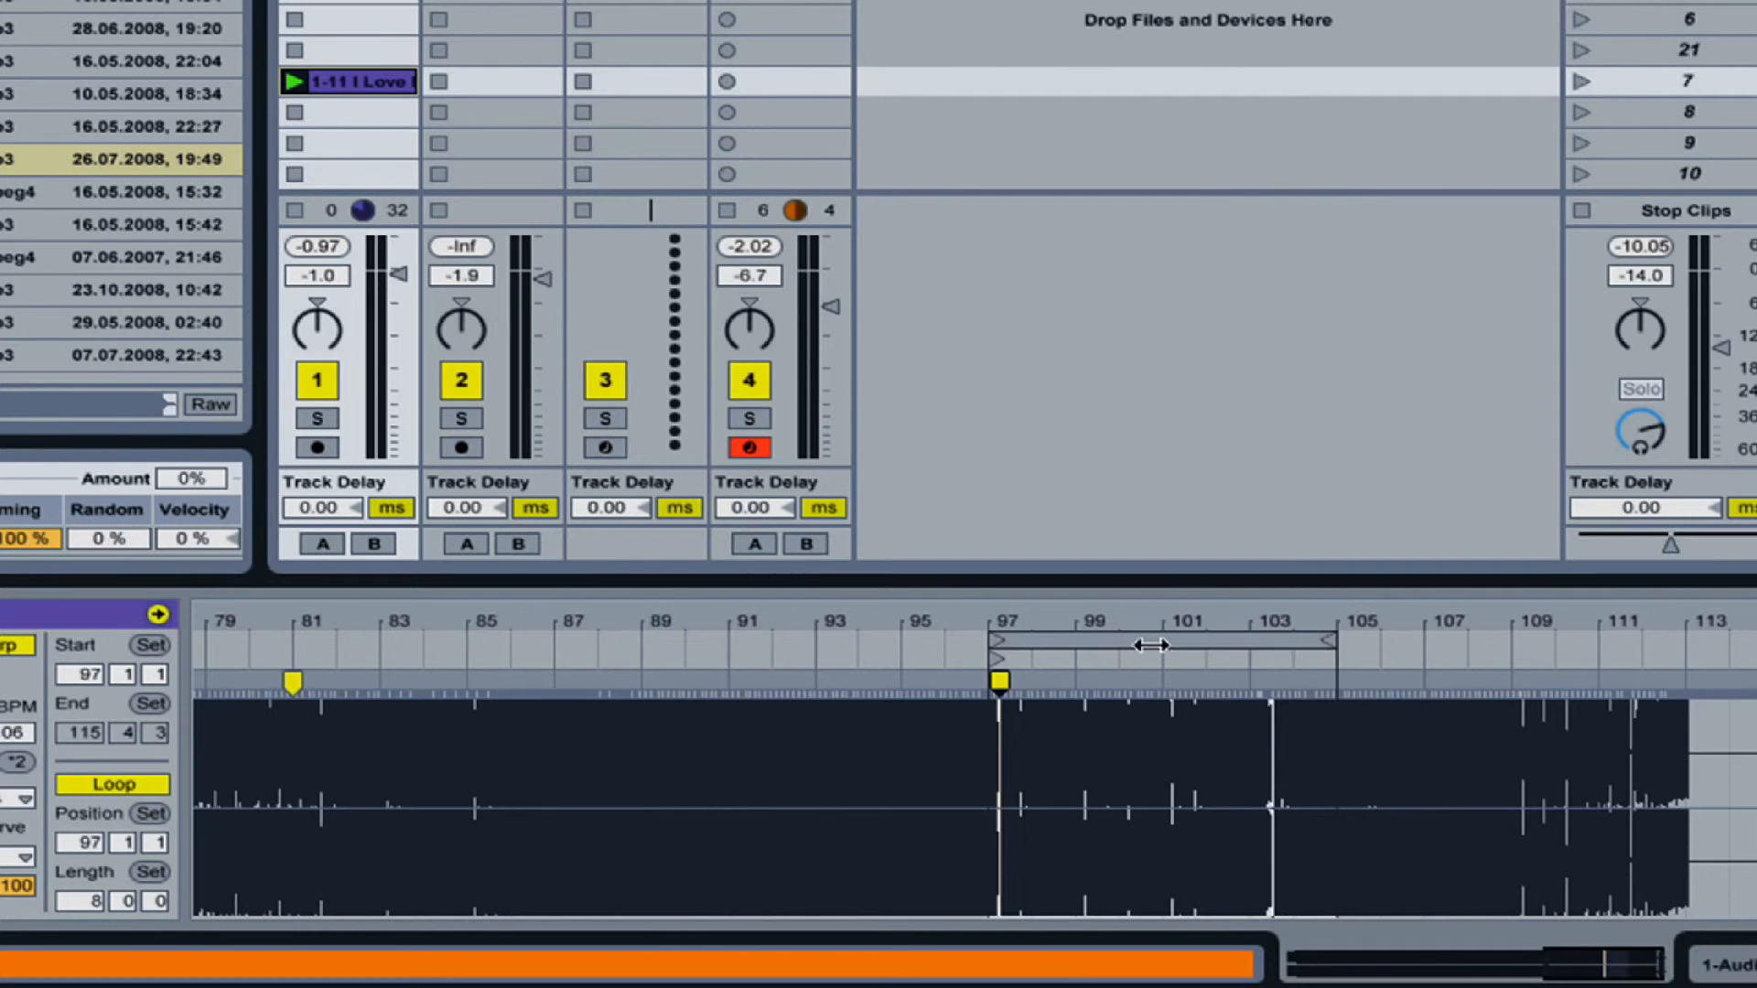
Relaunch the clip to check the timing of the 8-bar loop at bar 97, and stop playback
click(1151, 645)
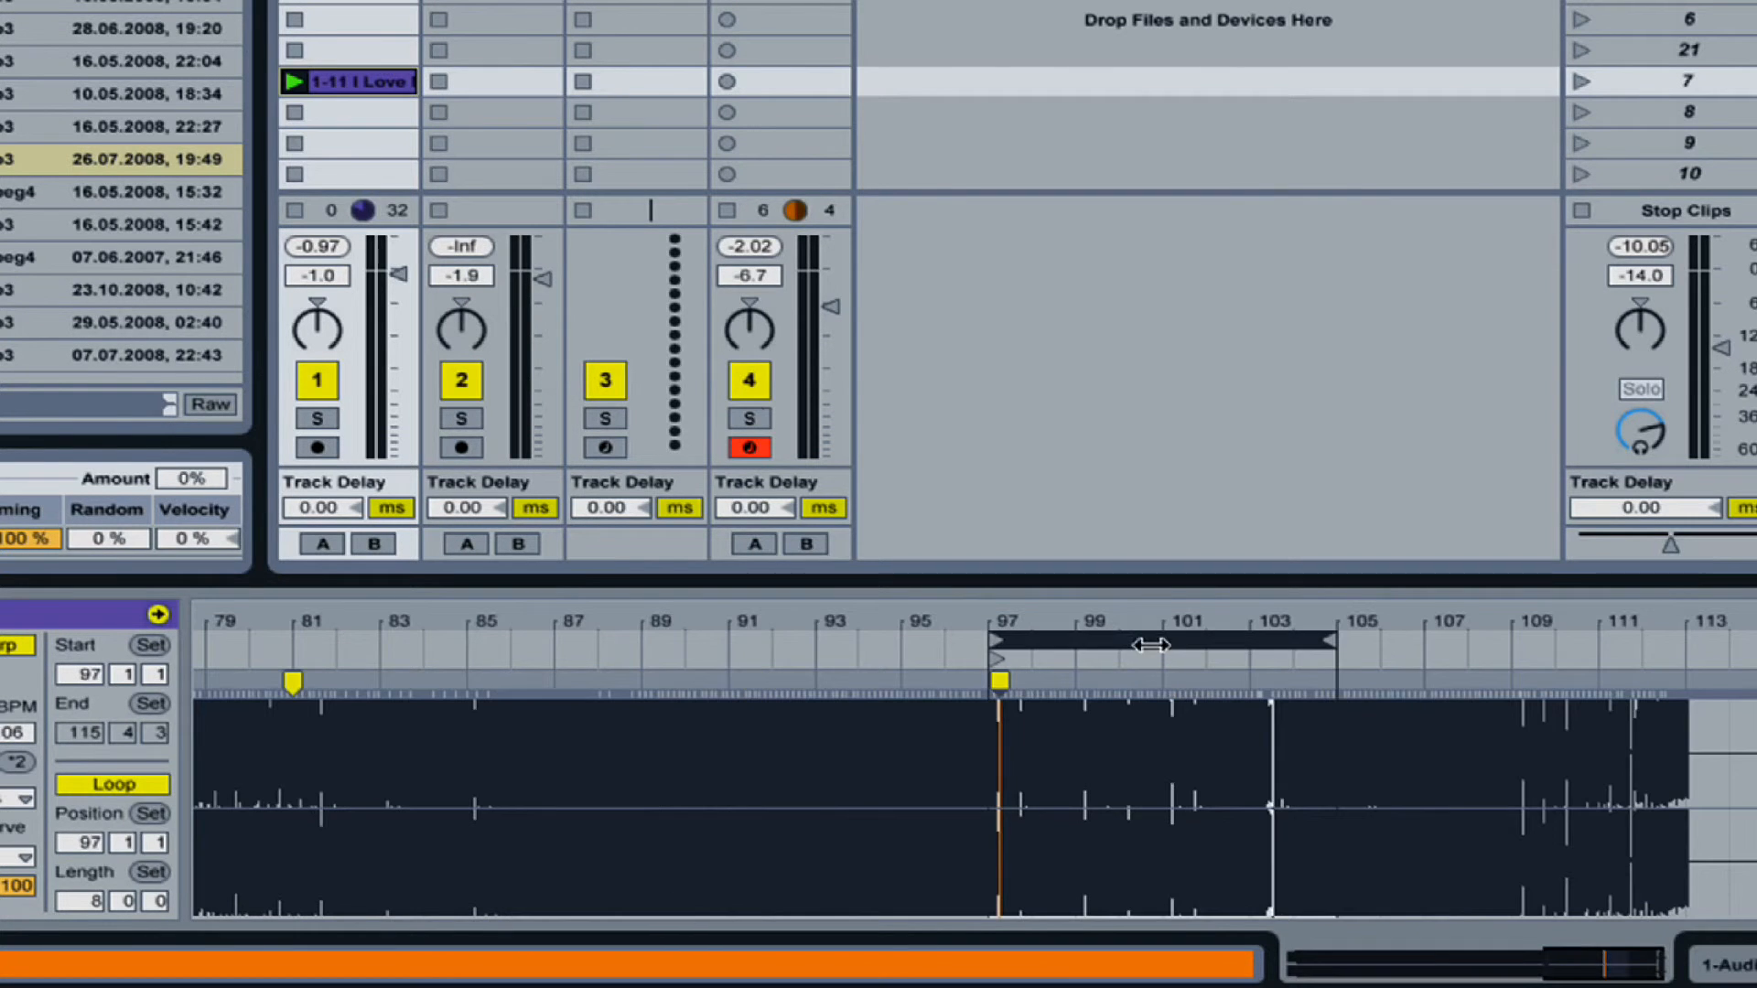
click(294, 83)
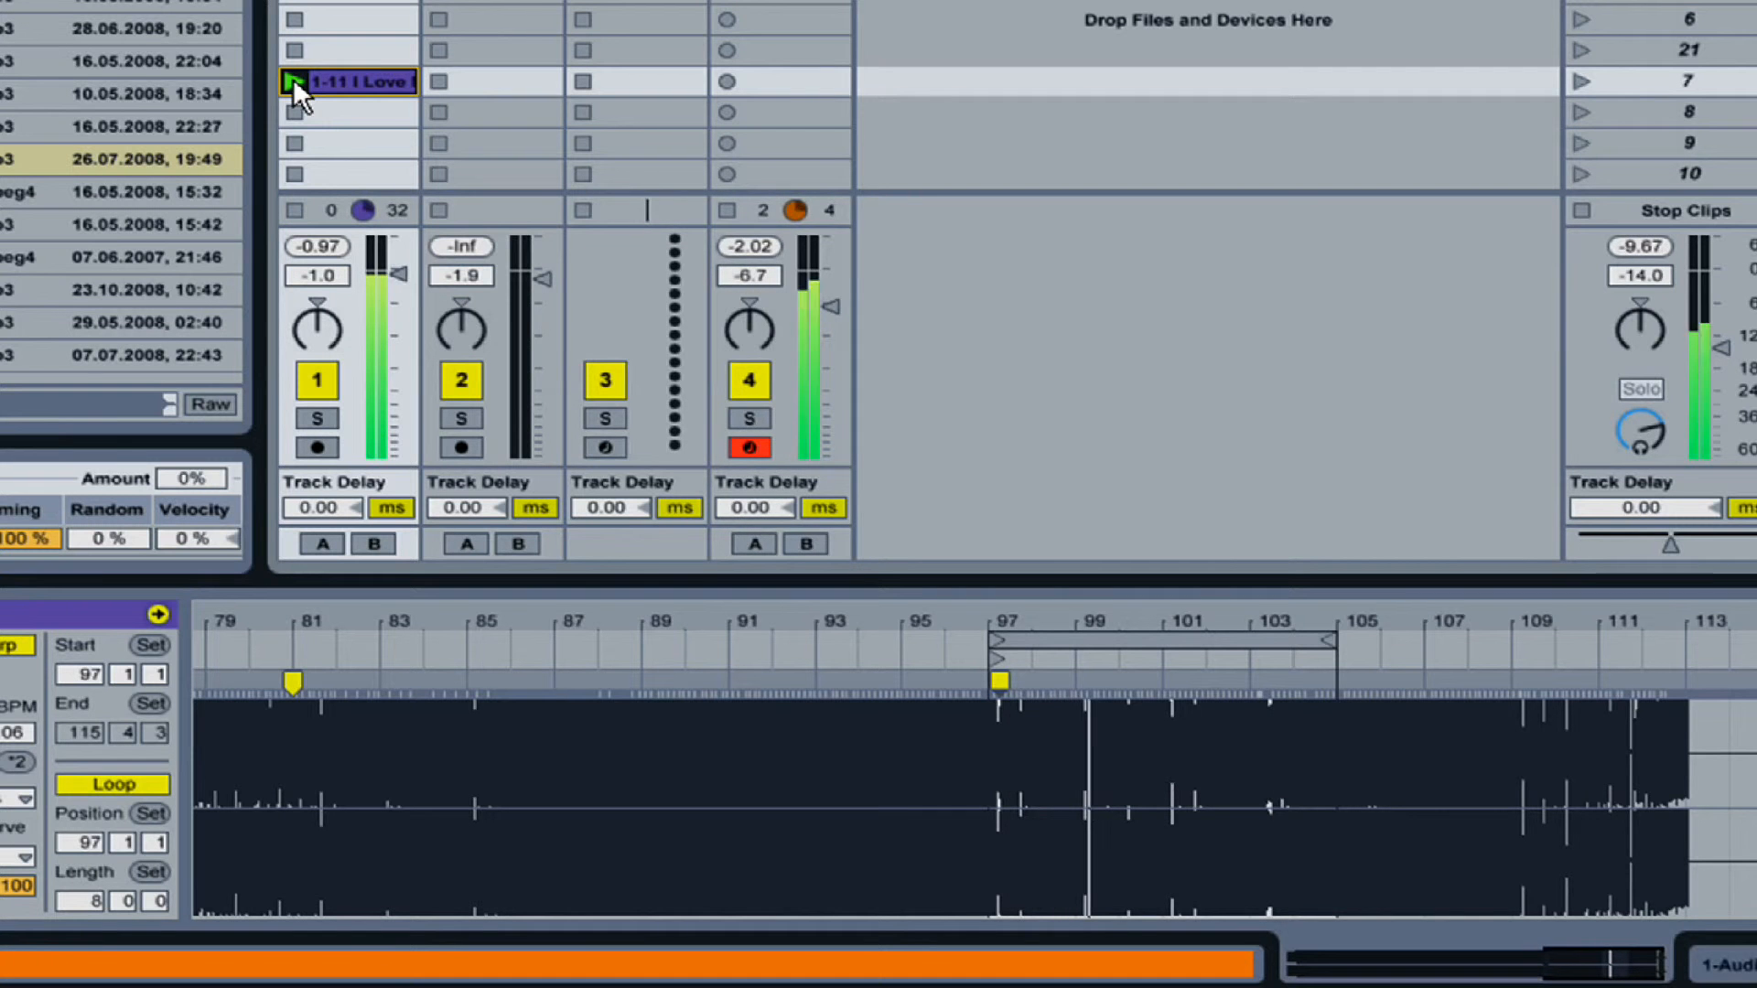
key(space)
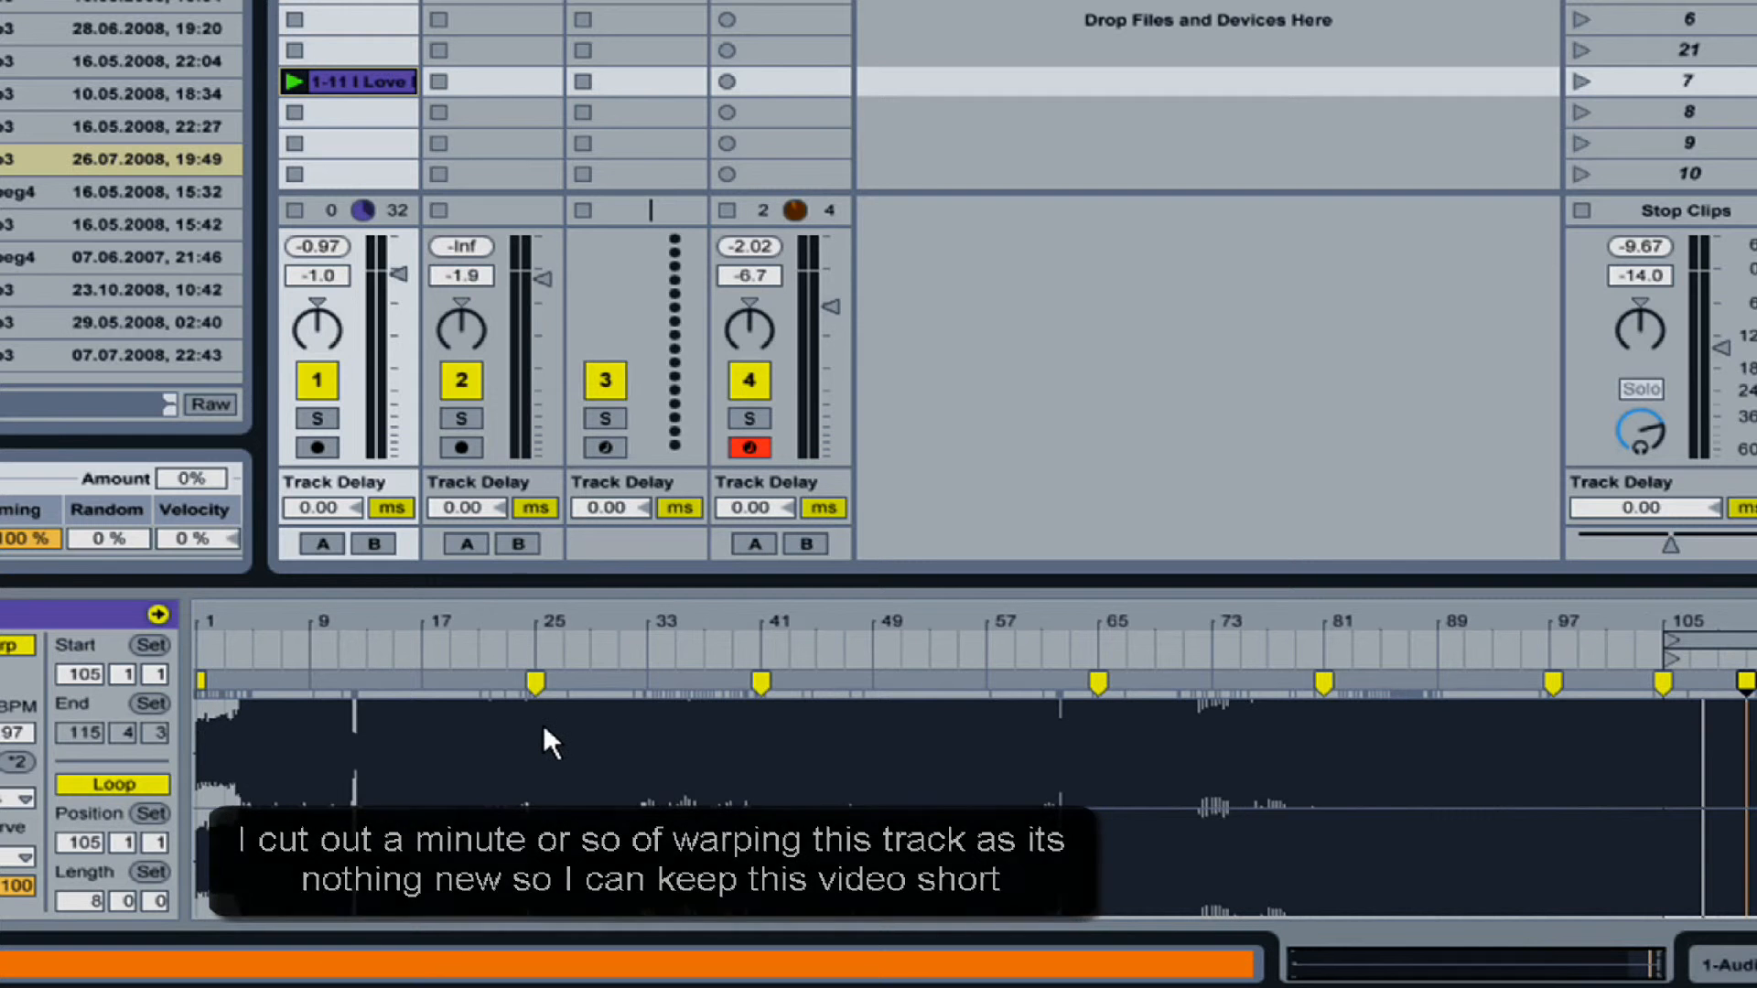
Save the clip's settings with Loop turned off and the start set to bar 1
click(133, 784)
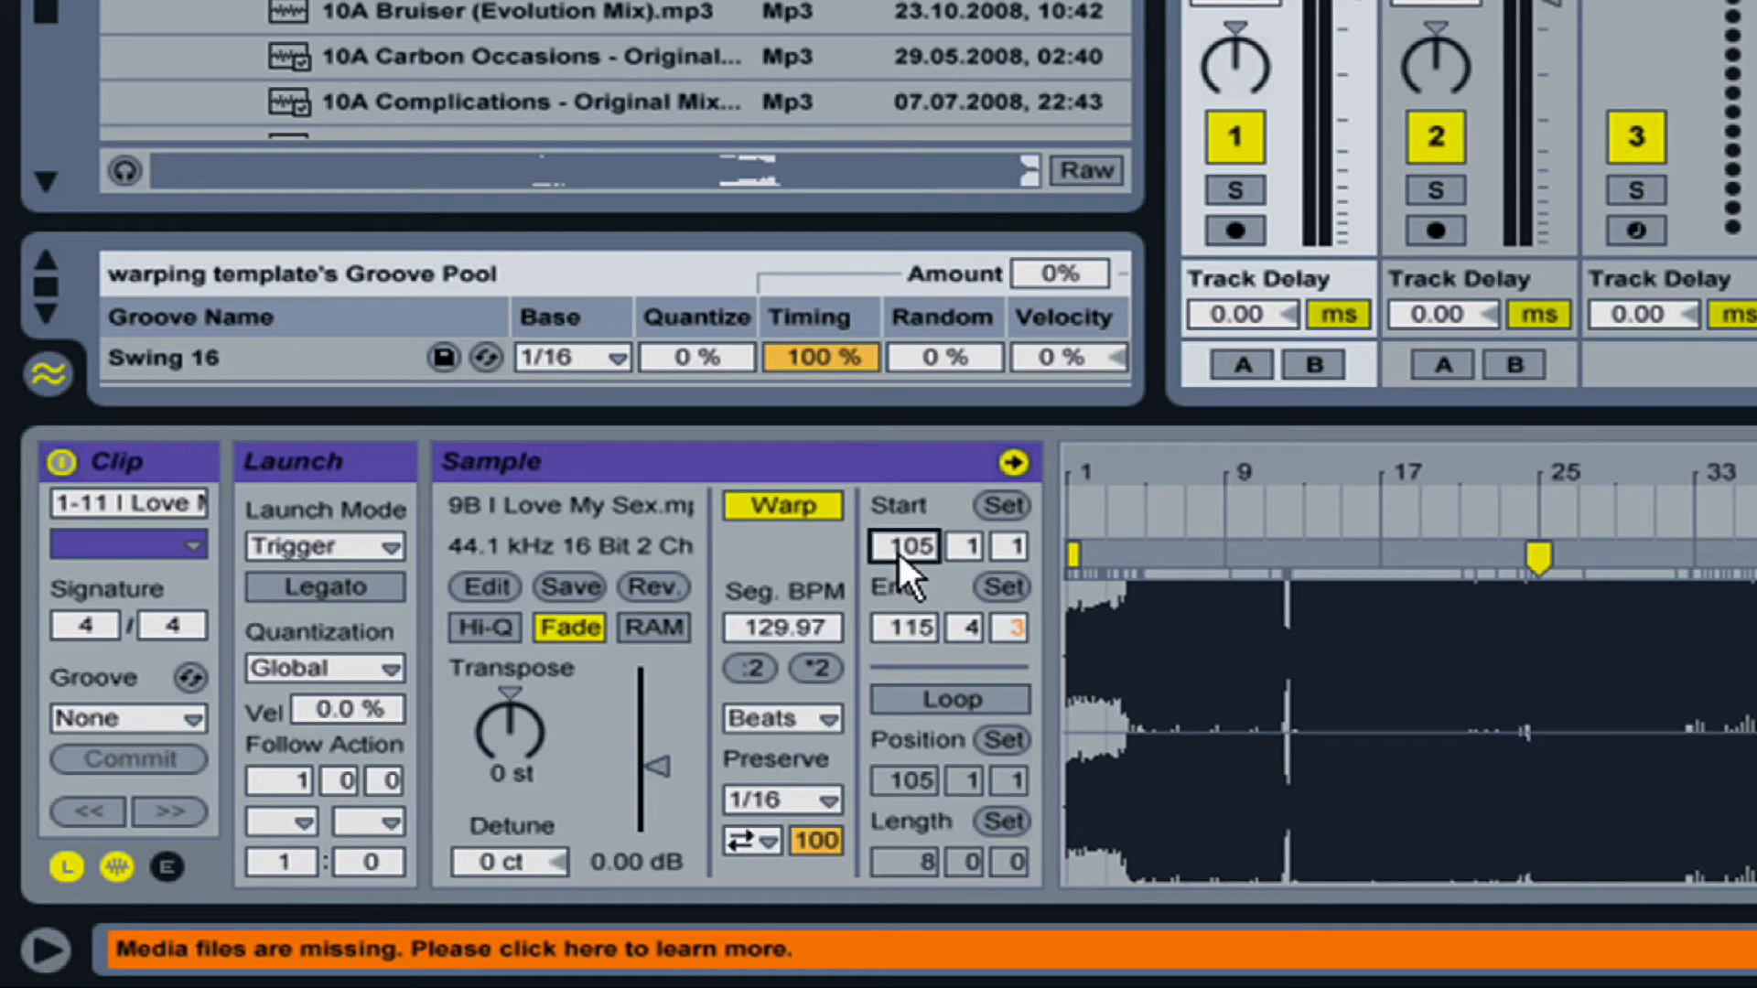
text(1)
key(Return)
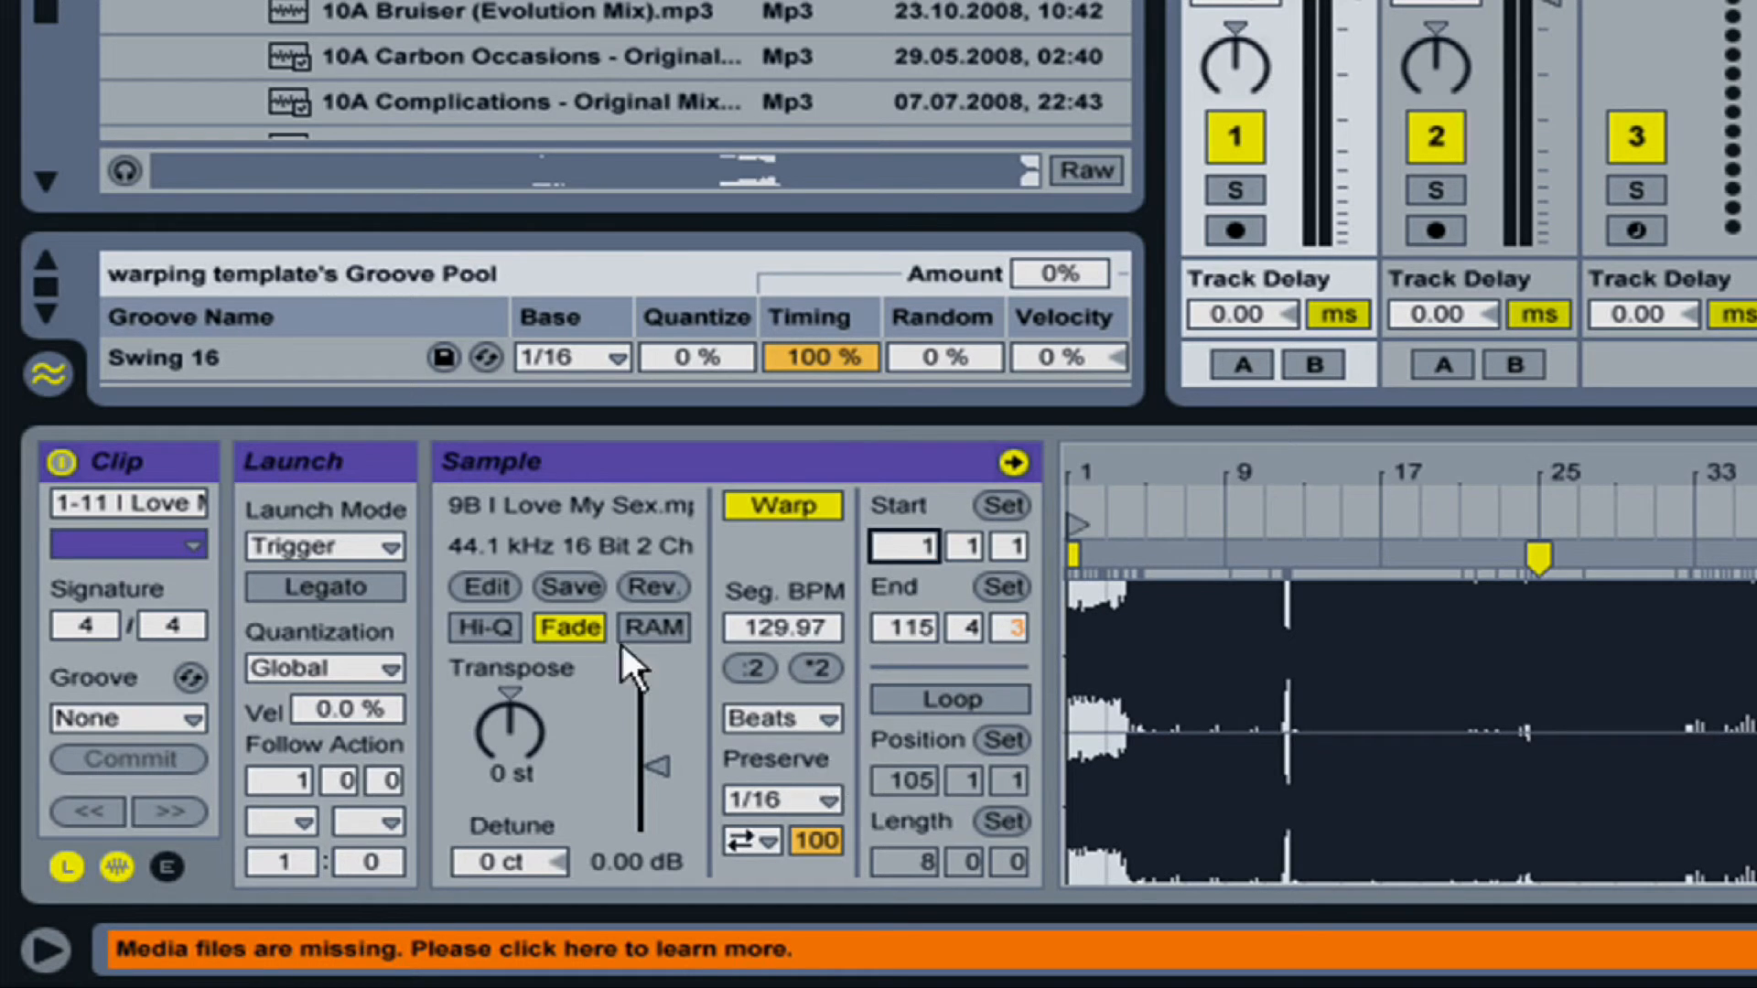
click(565, 597)
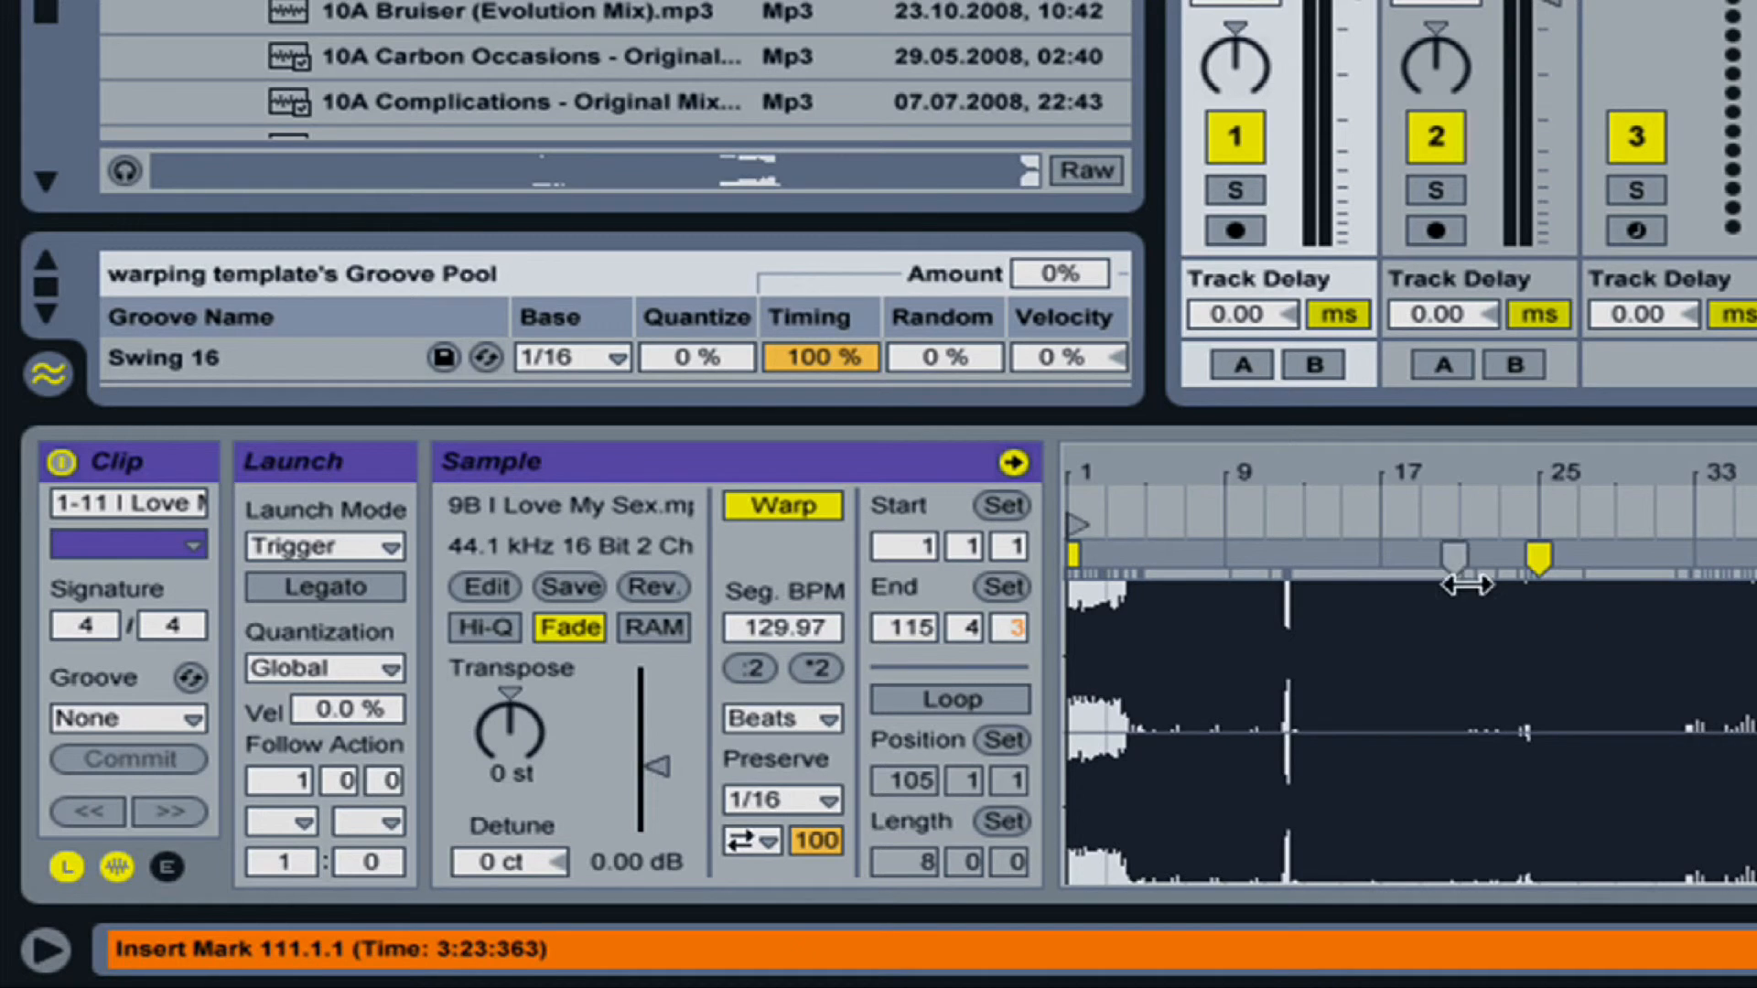
drag(1419, 480, 1419, 646)
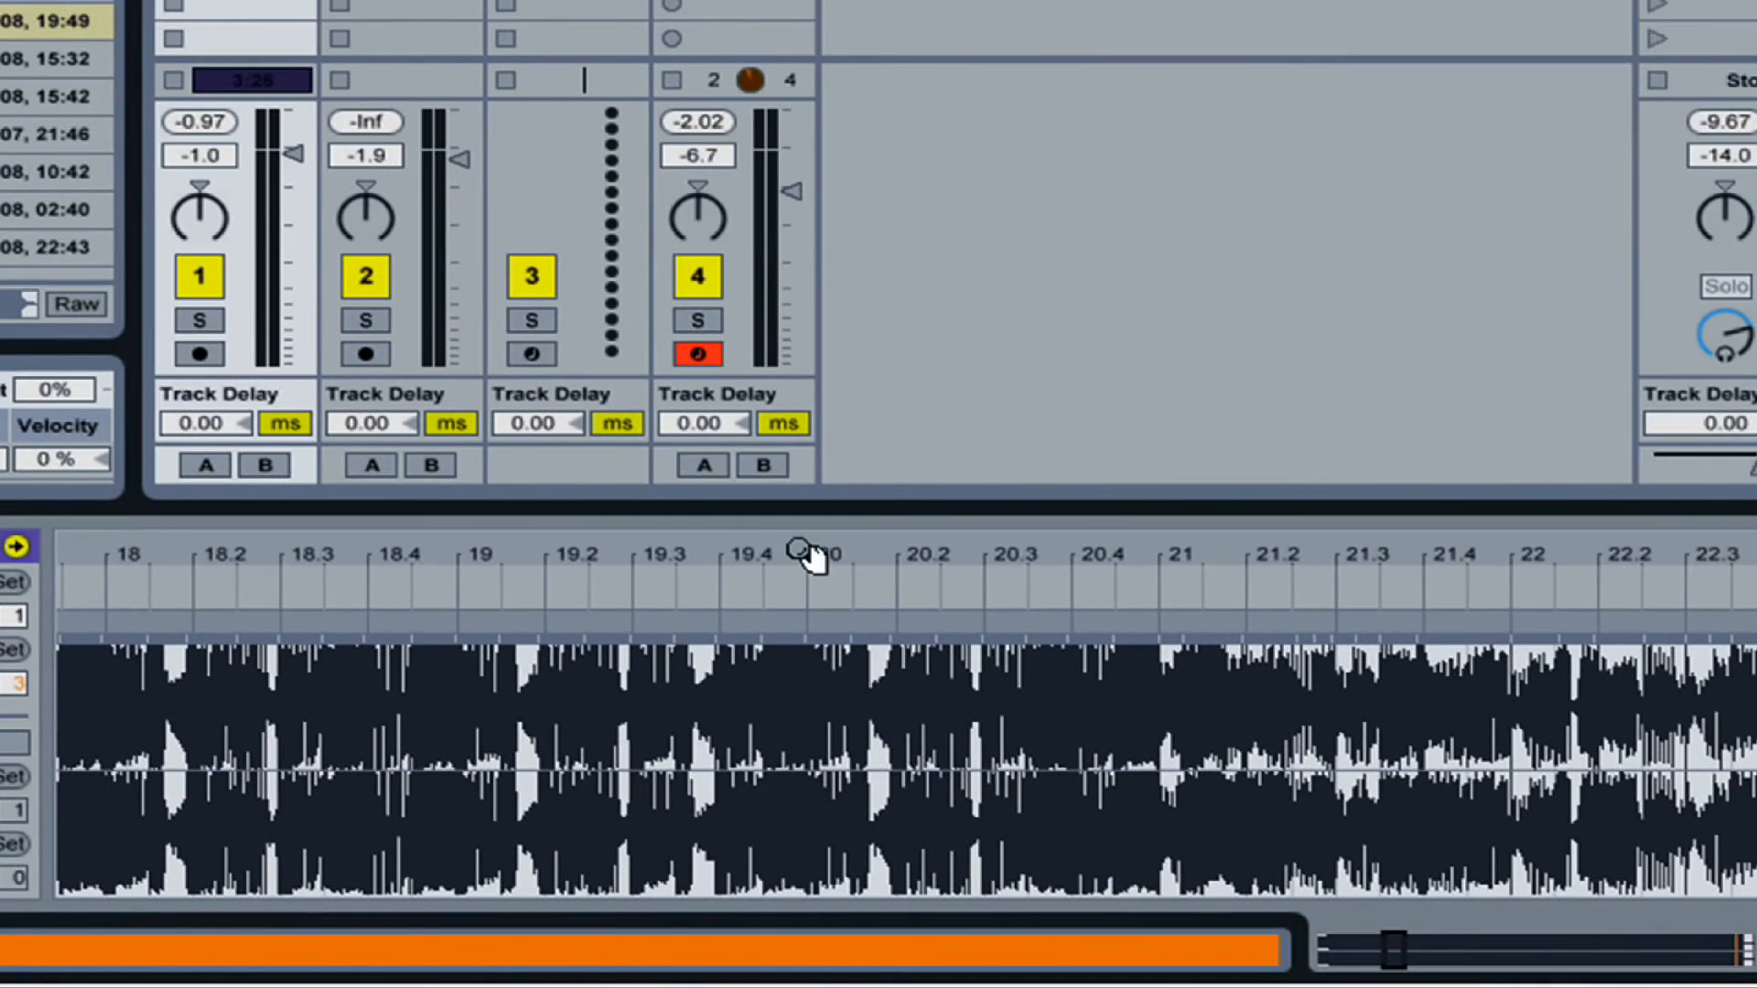
drag(869, 568, 869, 664)
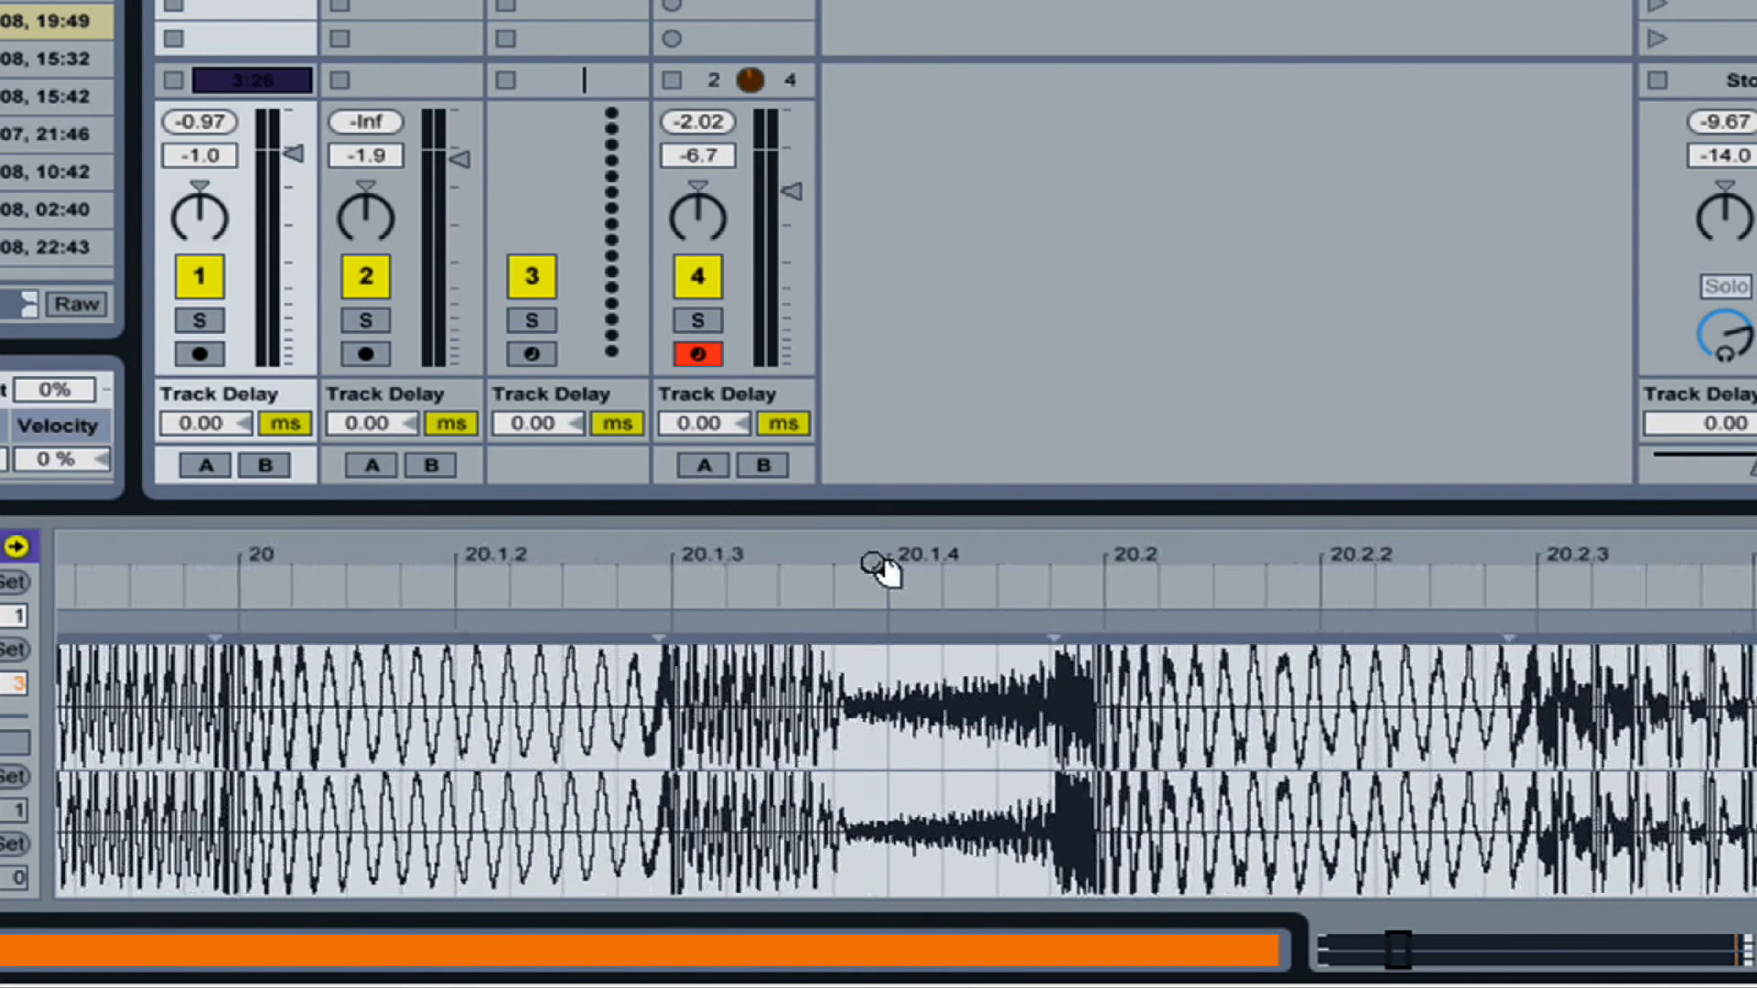
double_click(660, 627)
drag(653, 623, 722, 620)
drag(684, 552, 684, 494)
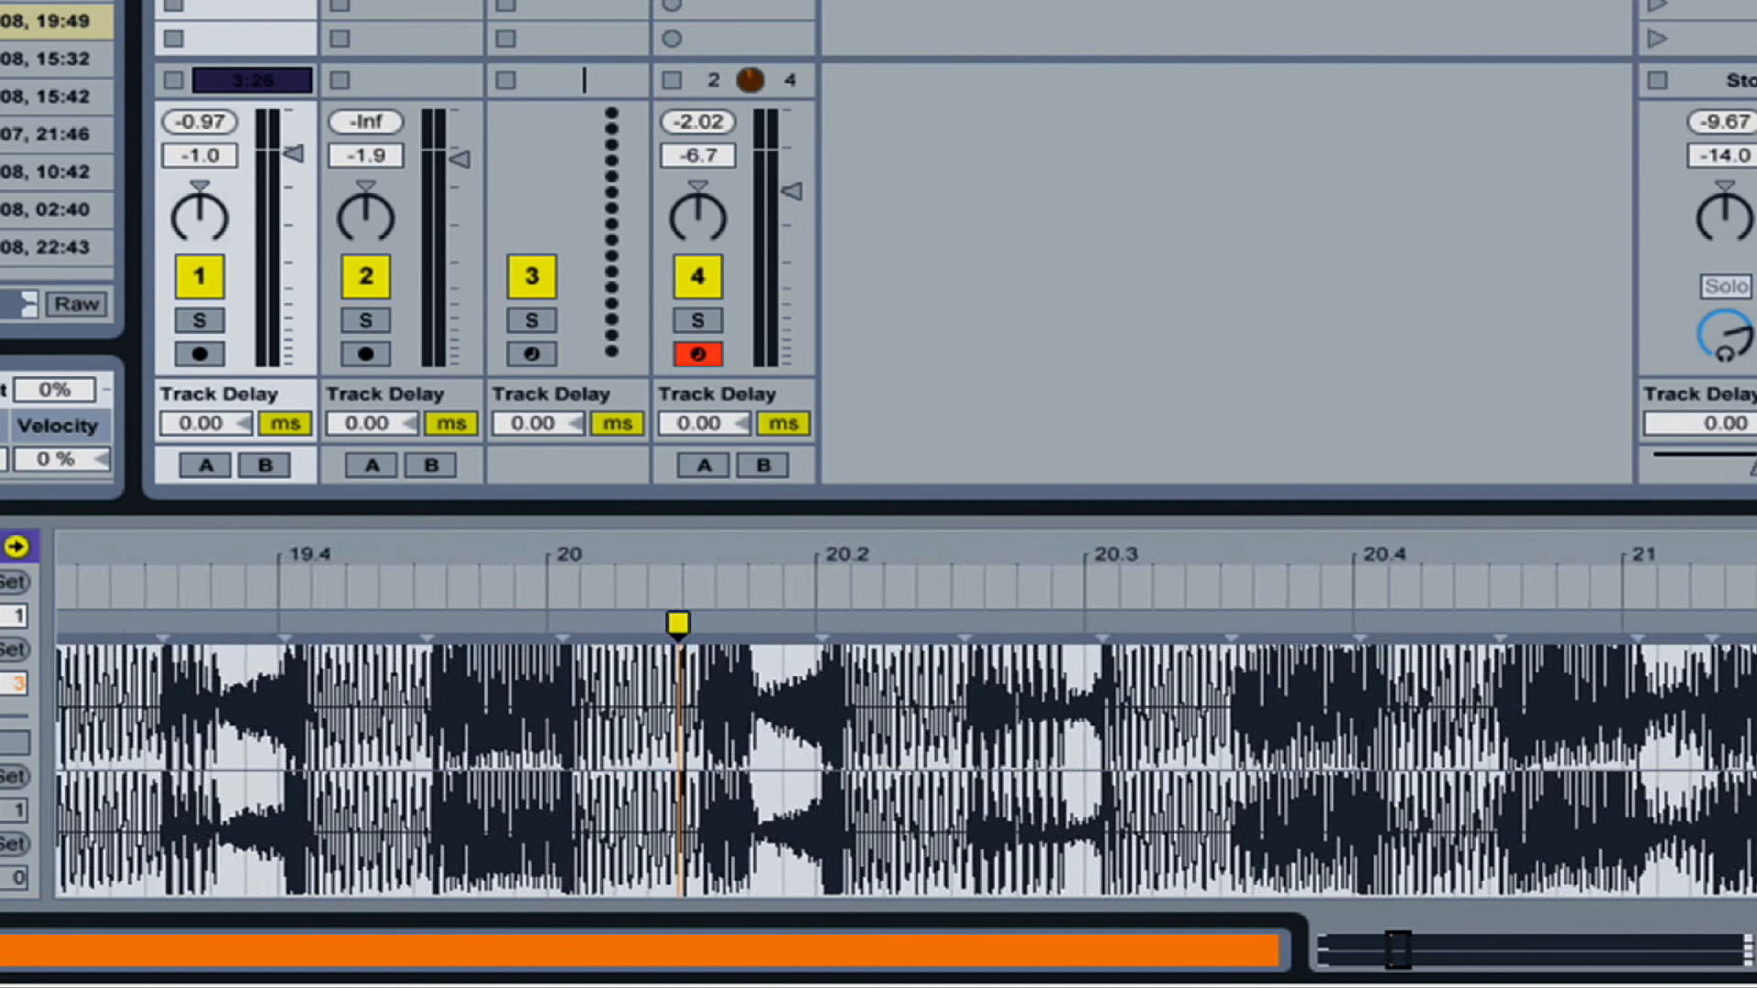
double_click(677, 625)
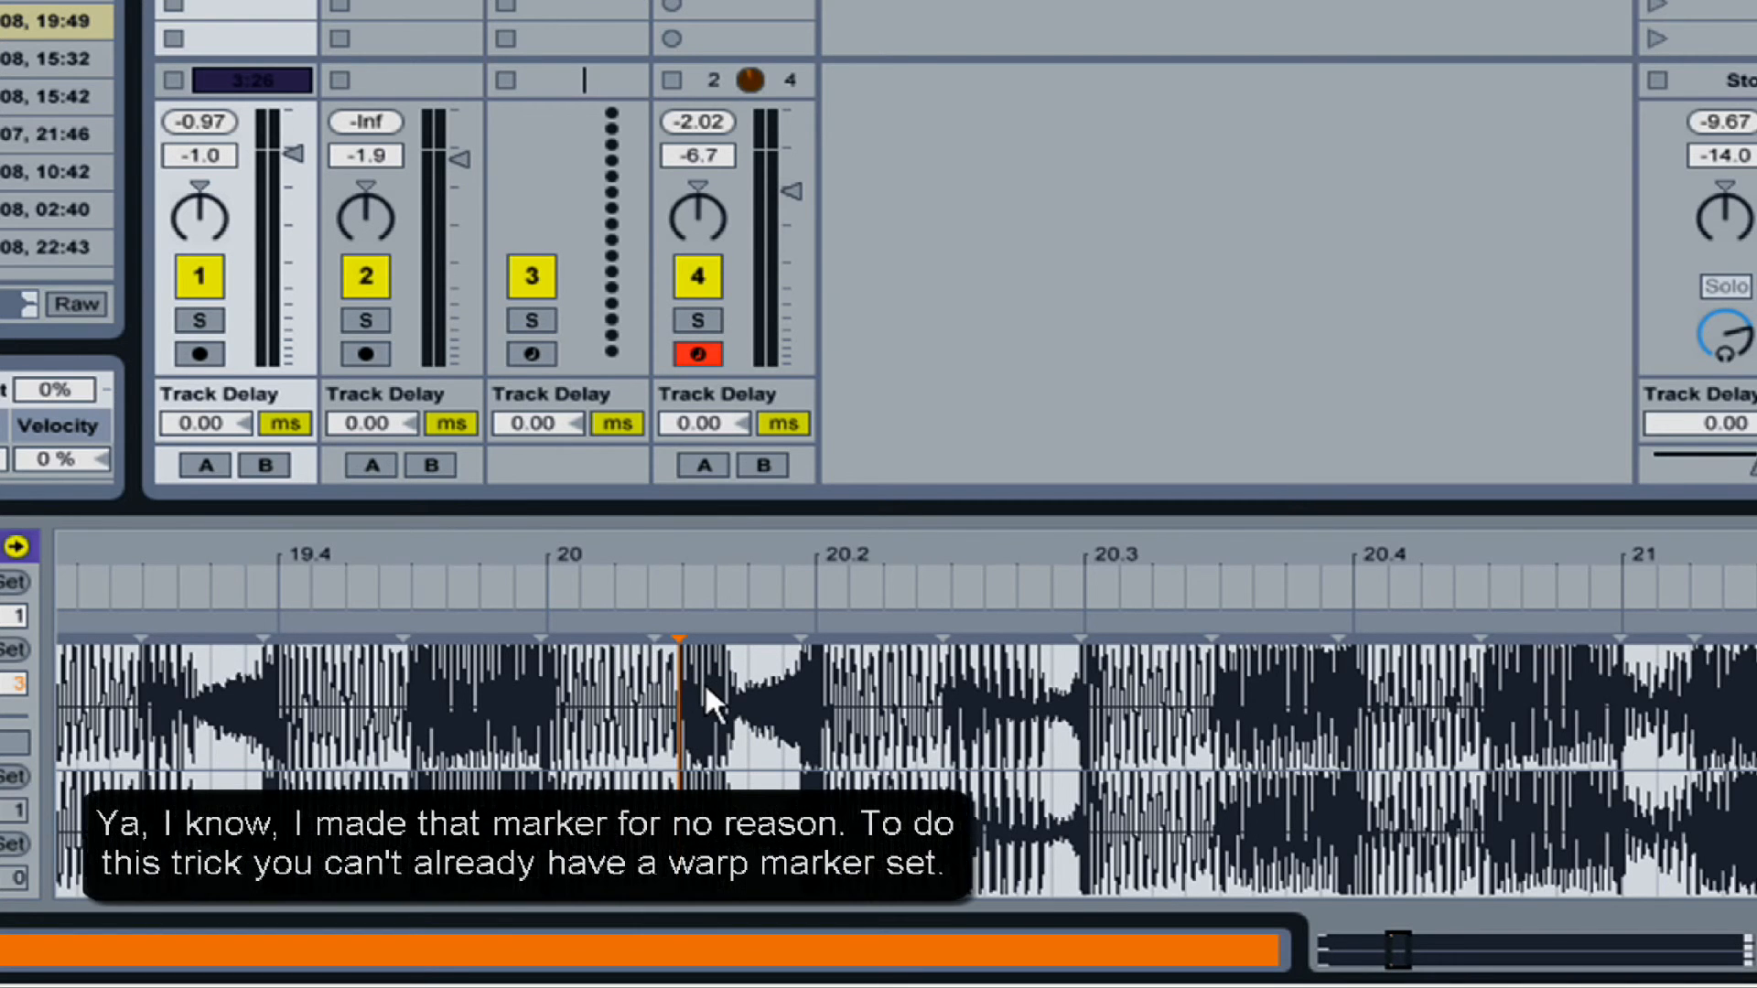
Add warp markers on the transient just before 20.1.3 and on both neighbouring transients, and align the middle transient with 20.1.3
ctrl+click(657, 623)
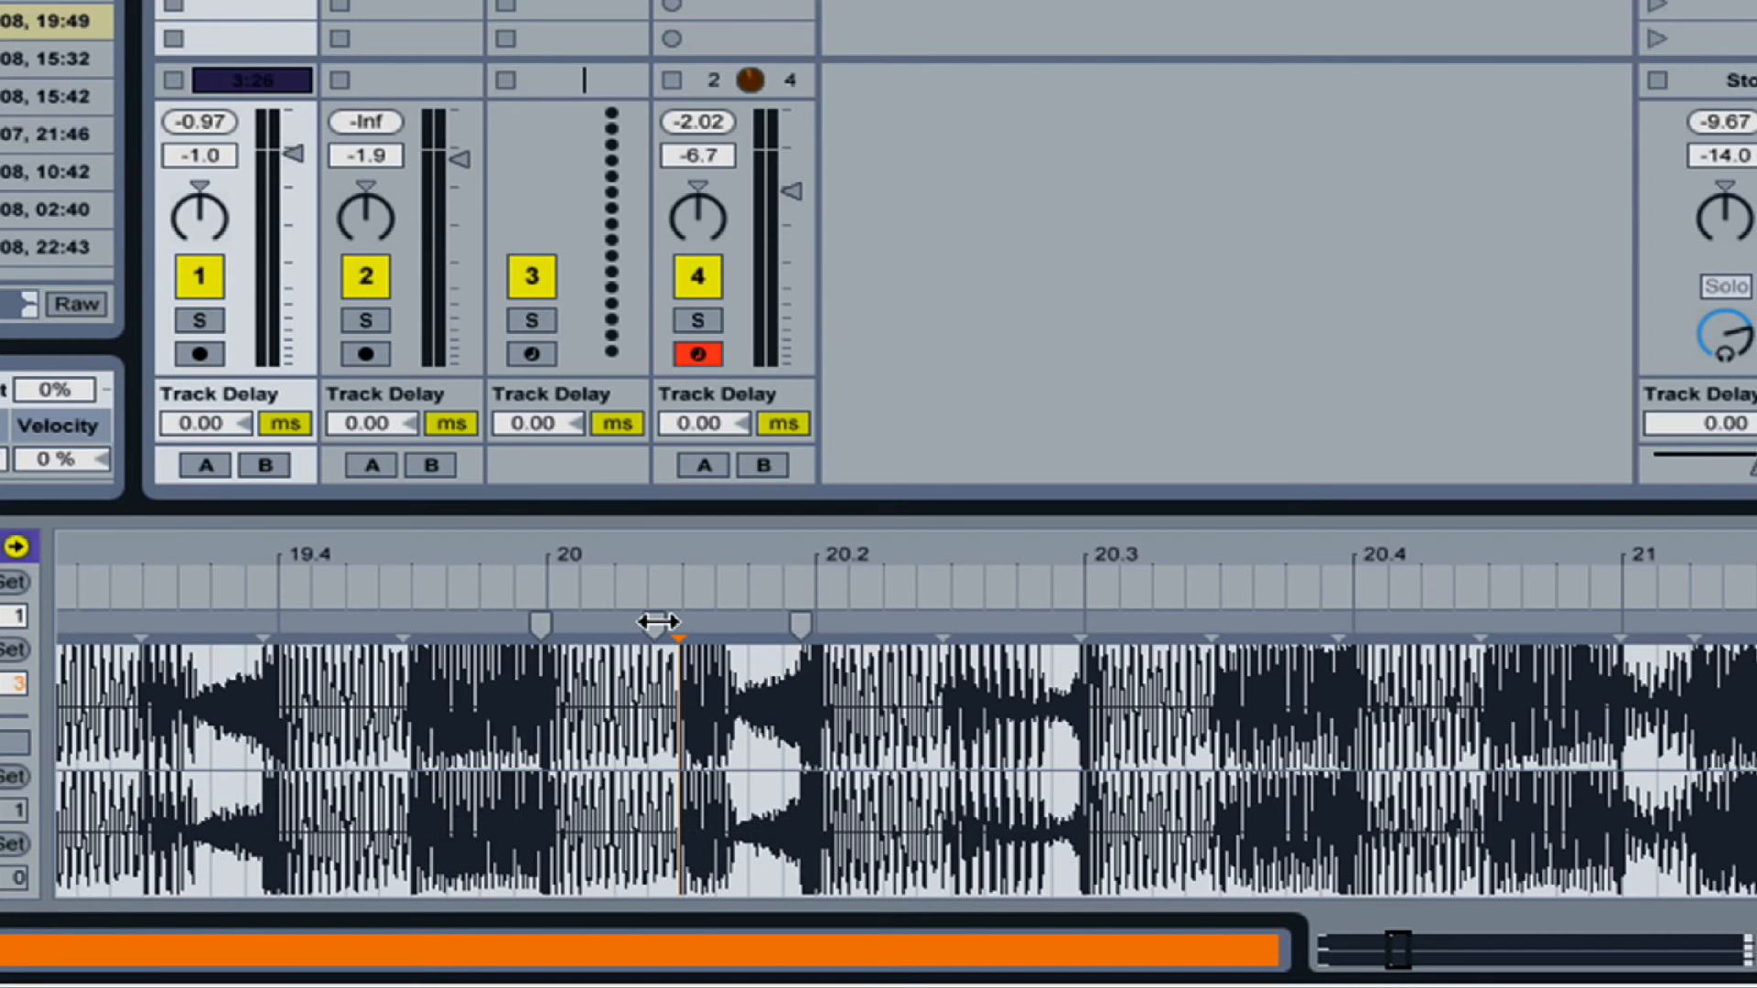
key(ctrl)
key(ctrl)
double_click(656, 623)
mouse_move(656, 623)
mouse_down()
mouse_move(606, 622)
mouse_move(743, 618)
mouse_move(586, 617)
mouse_move(718, 610)
mouse_move(615, 613)
mouse_move(676, 609)
mouse_move(699, 674)
mouse_up()
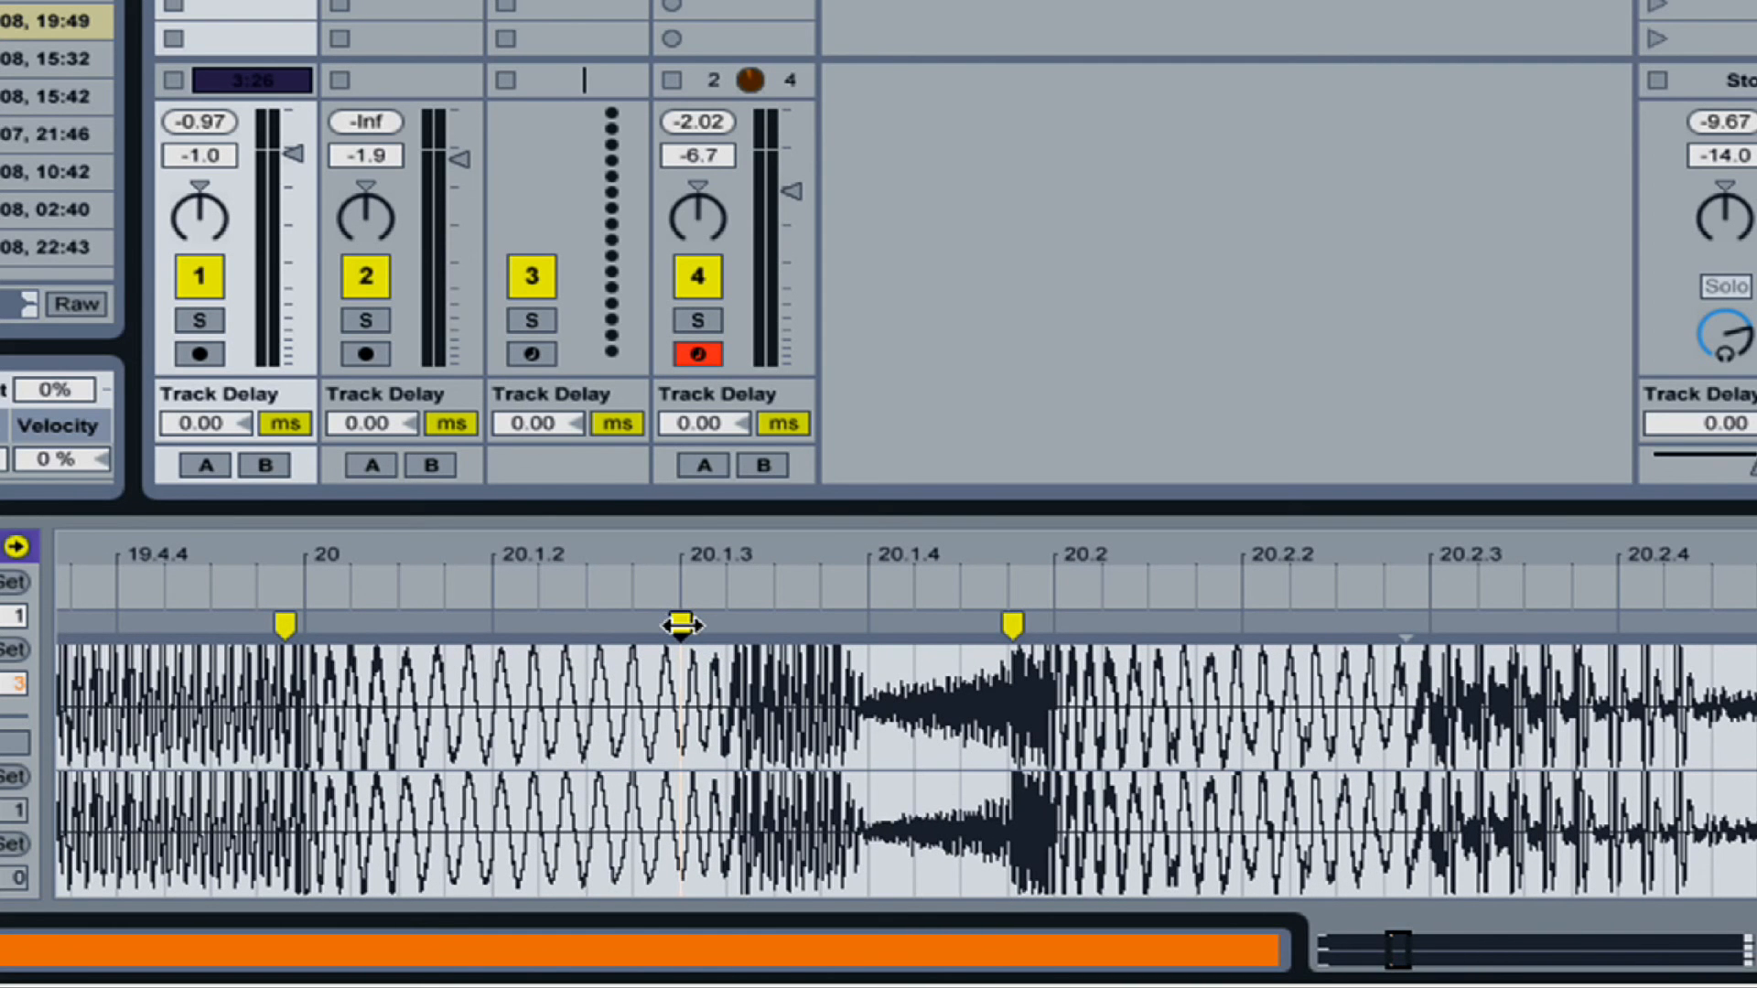
drag(681, 625, 618, 633)
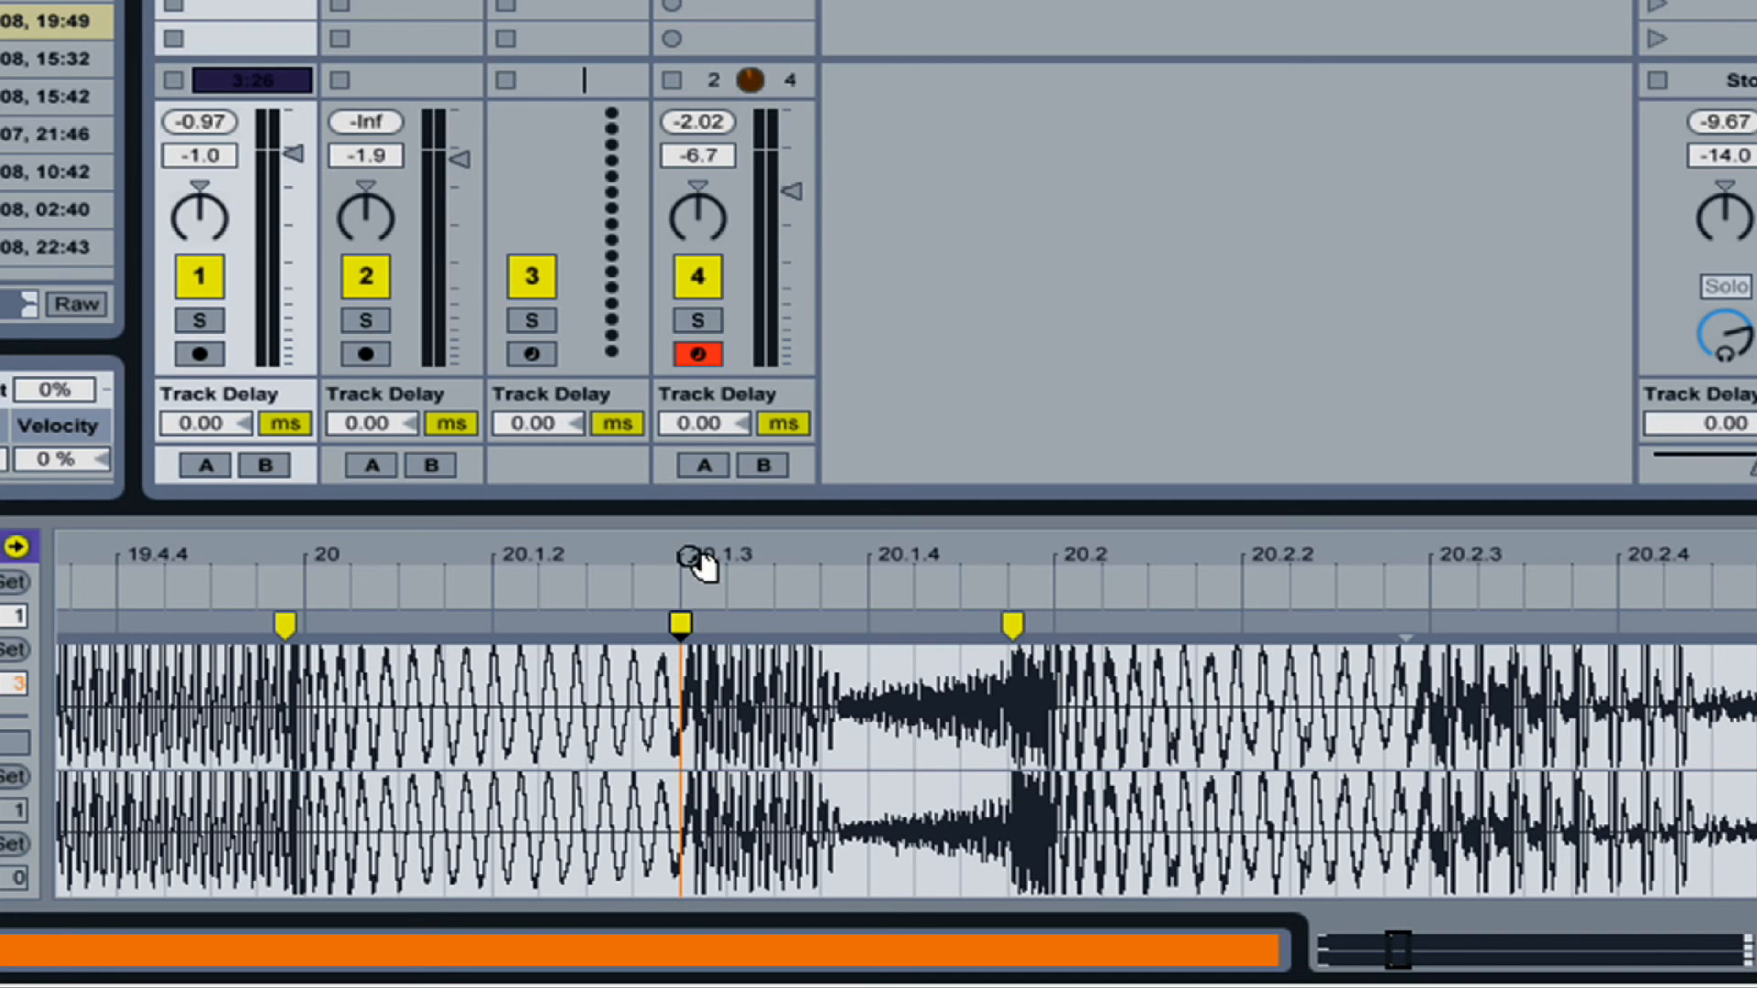
drag(693, 561, 693, 361)
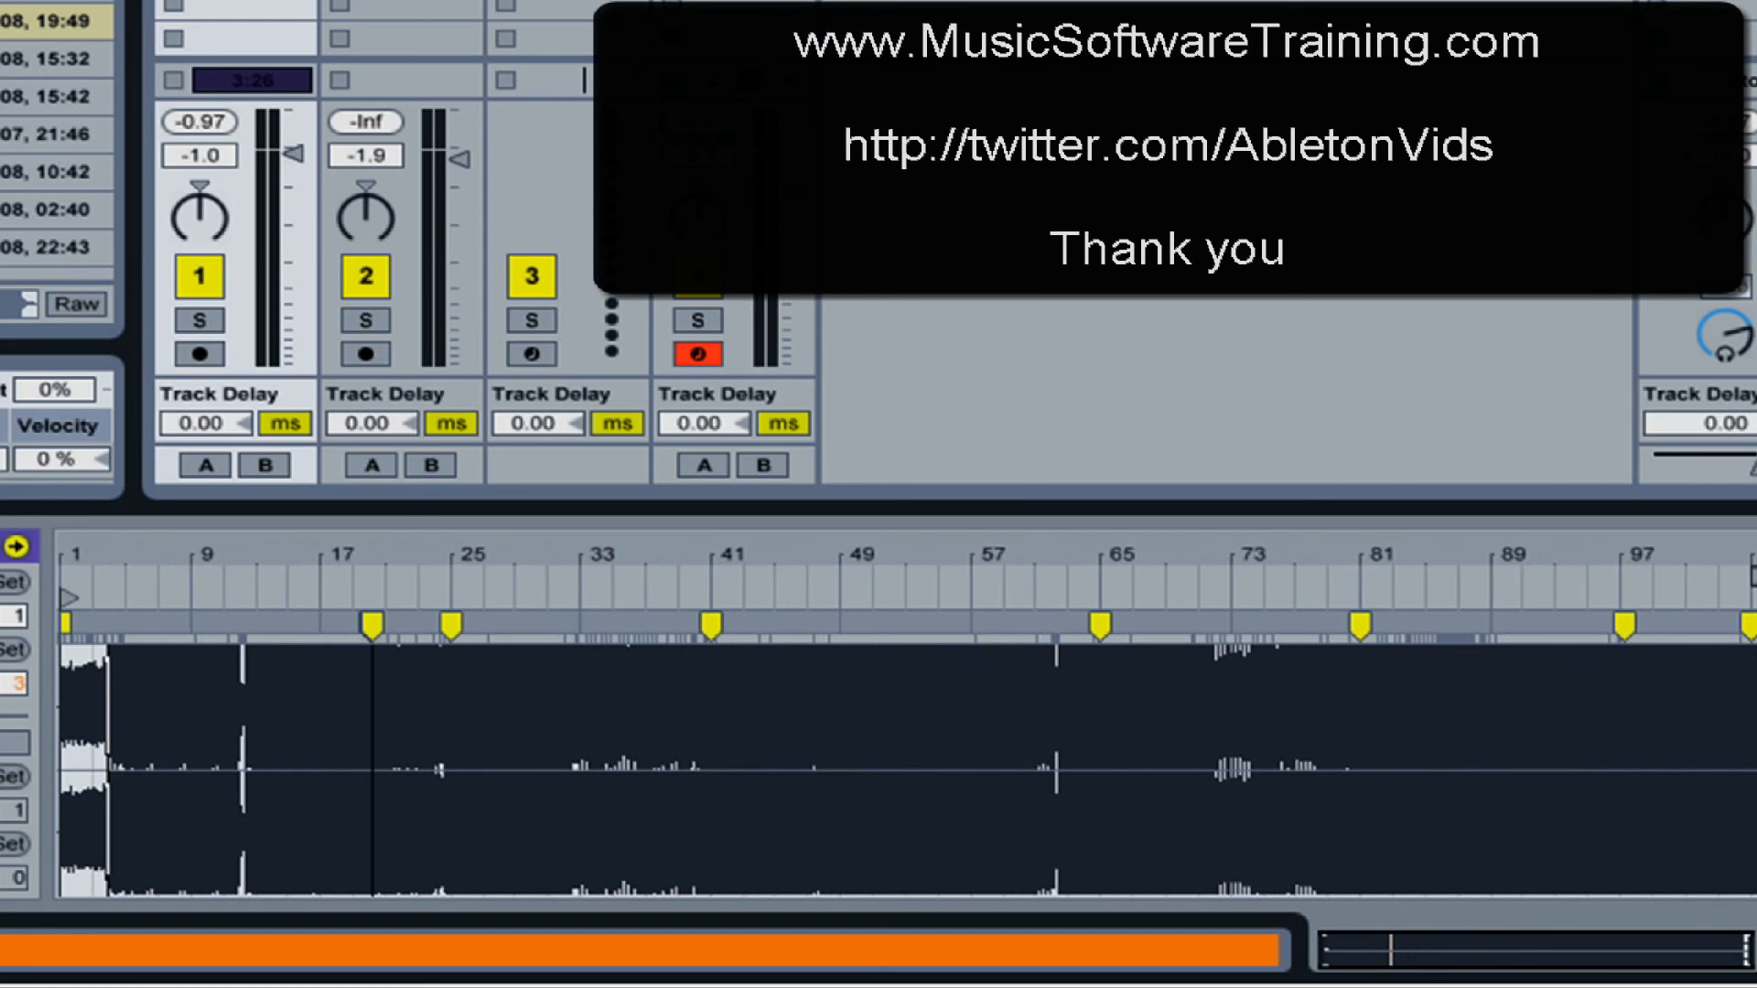